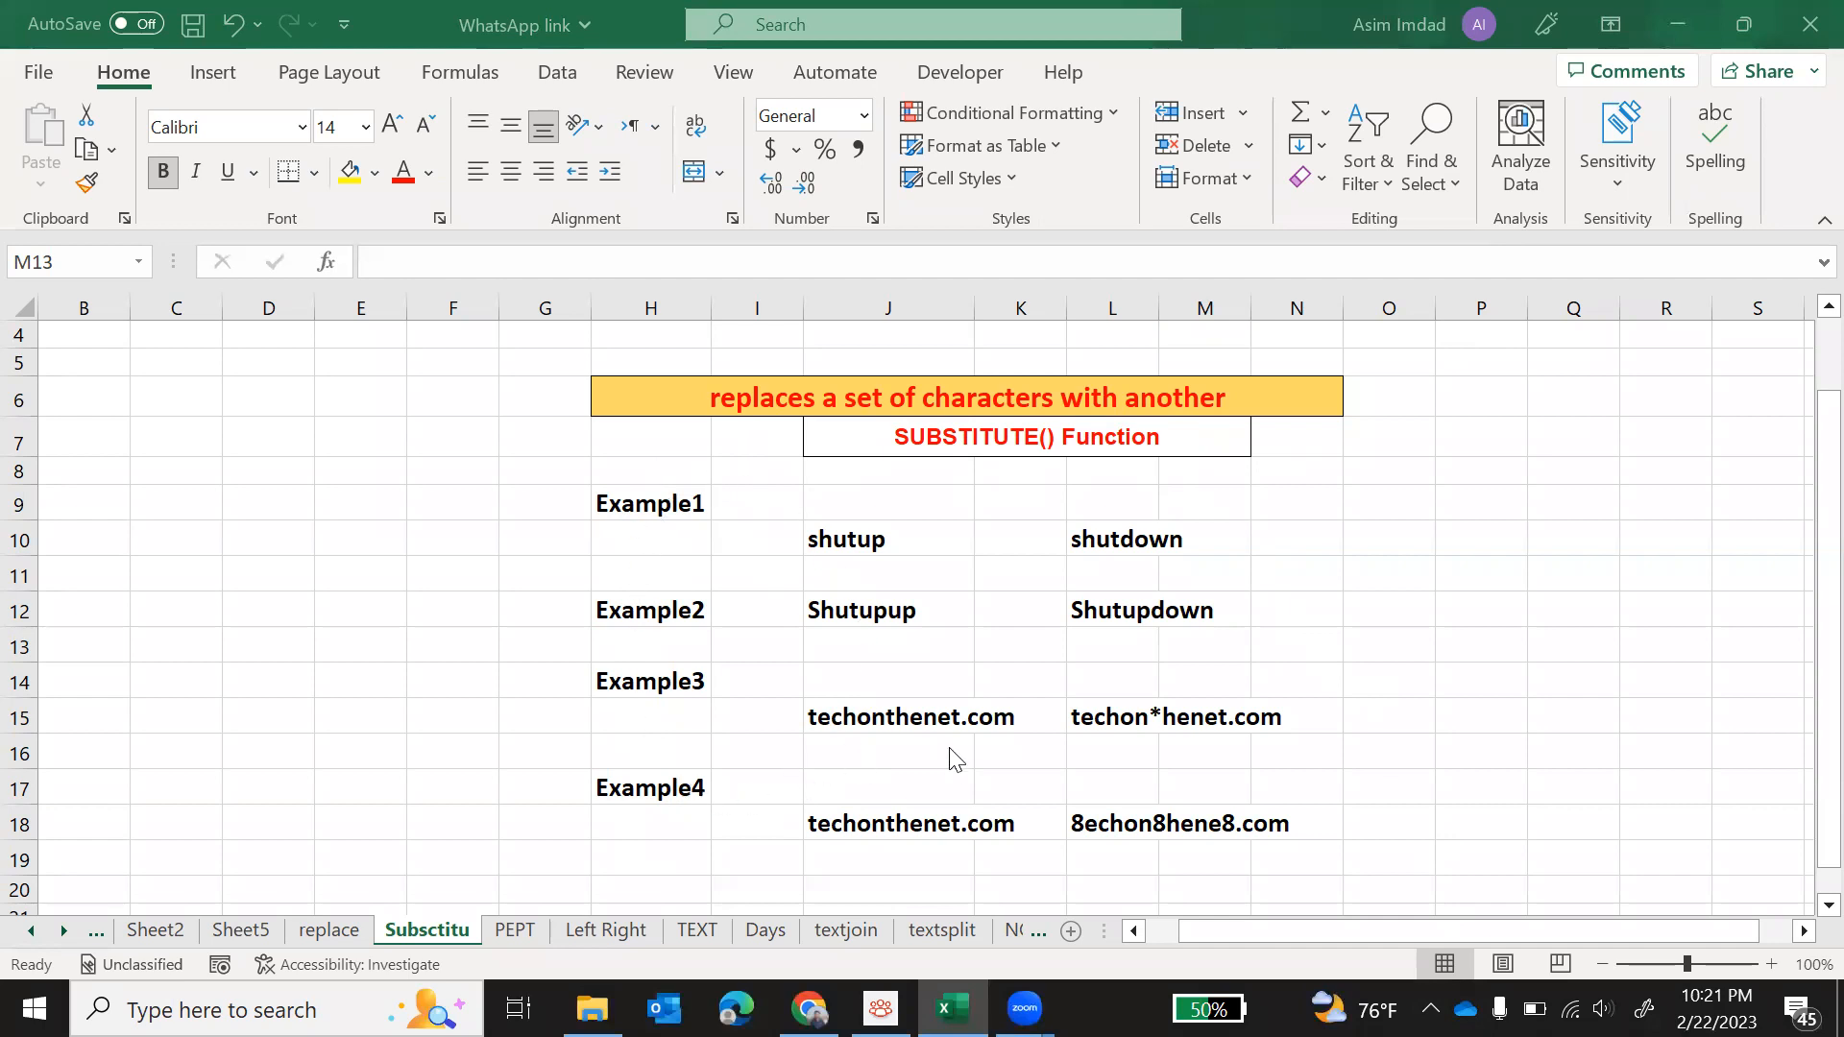
Step: Clear the Example1 result in L10 and enter the formula =SUBSTITUTE(J10,"up","down",1) there
left_click(850, 542)
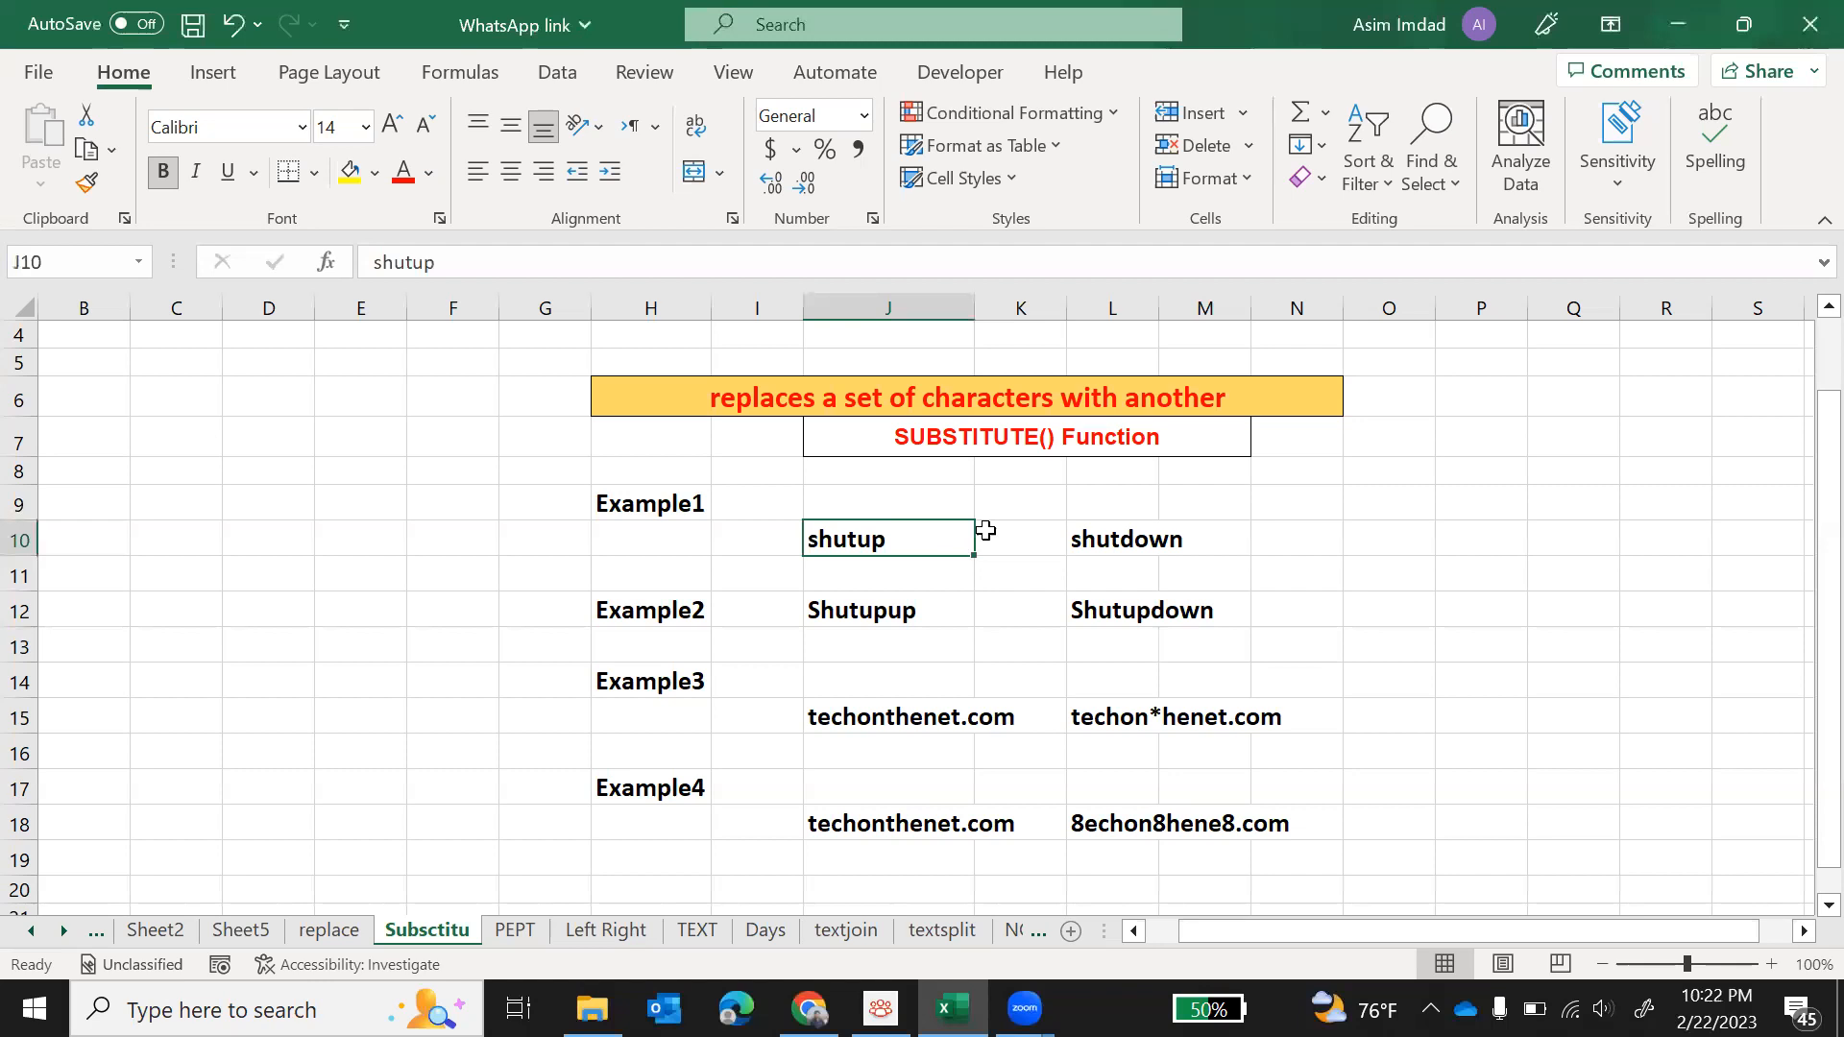
left_click(1092, 544)
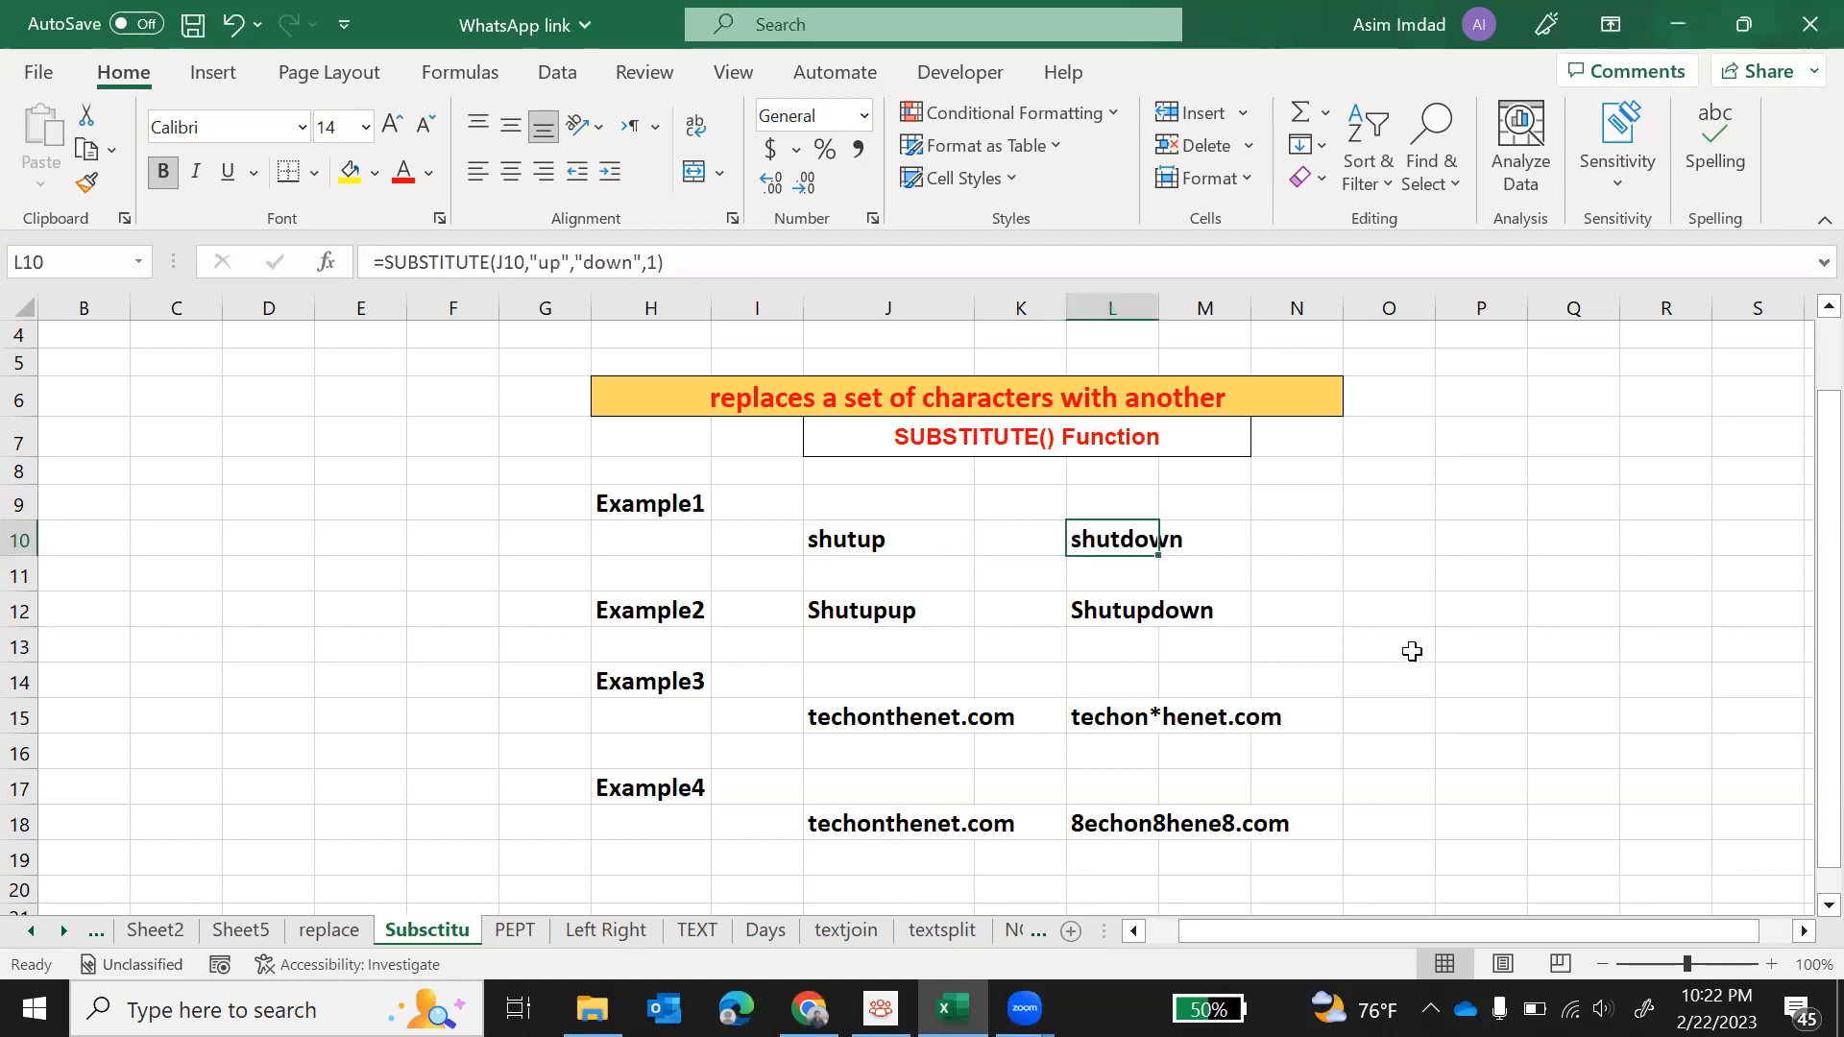
key("Delete")
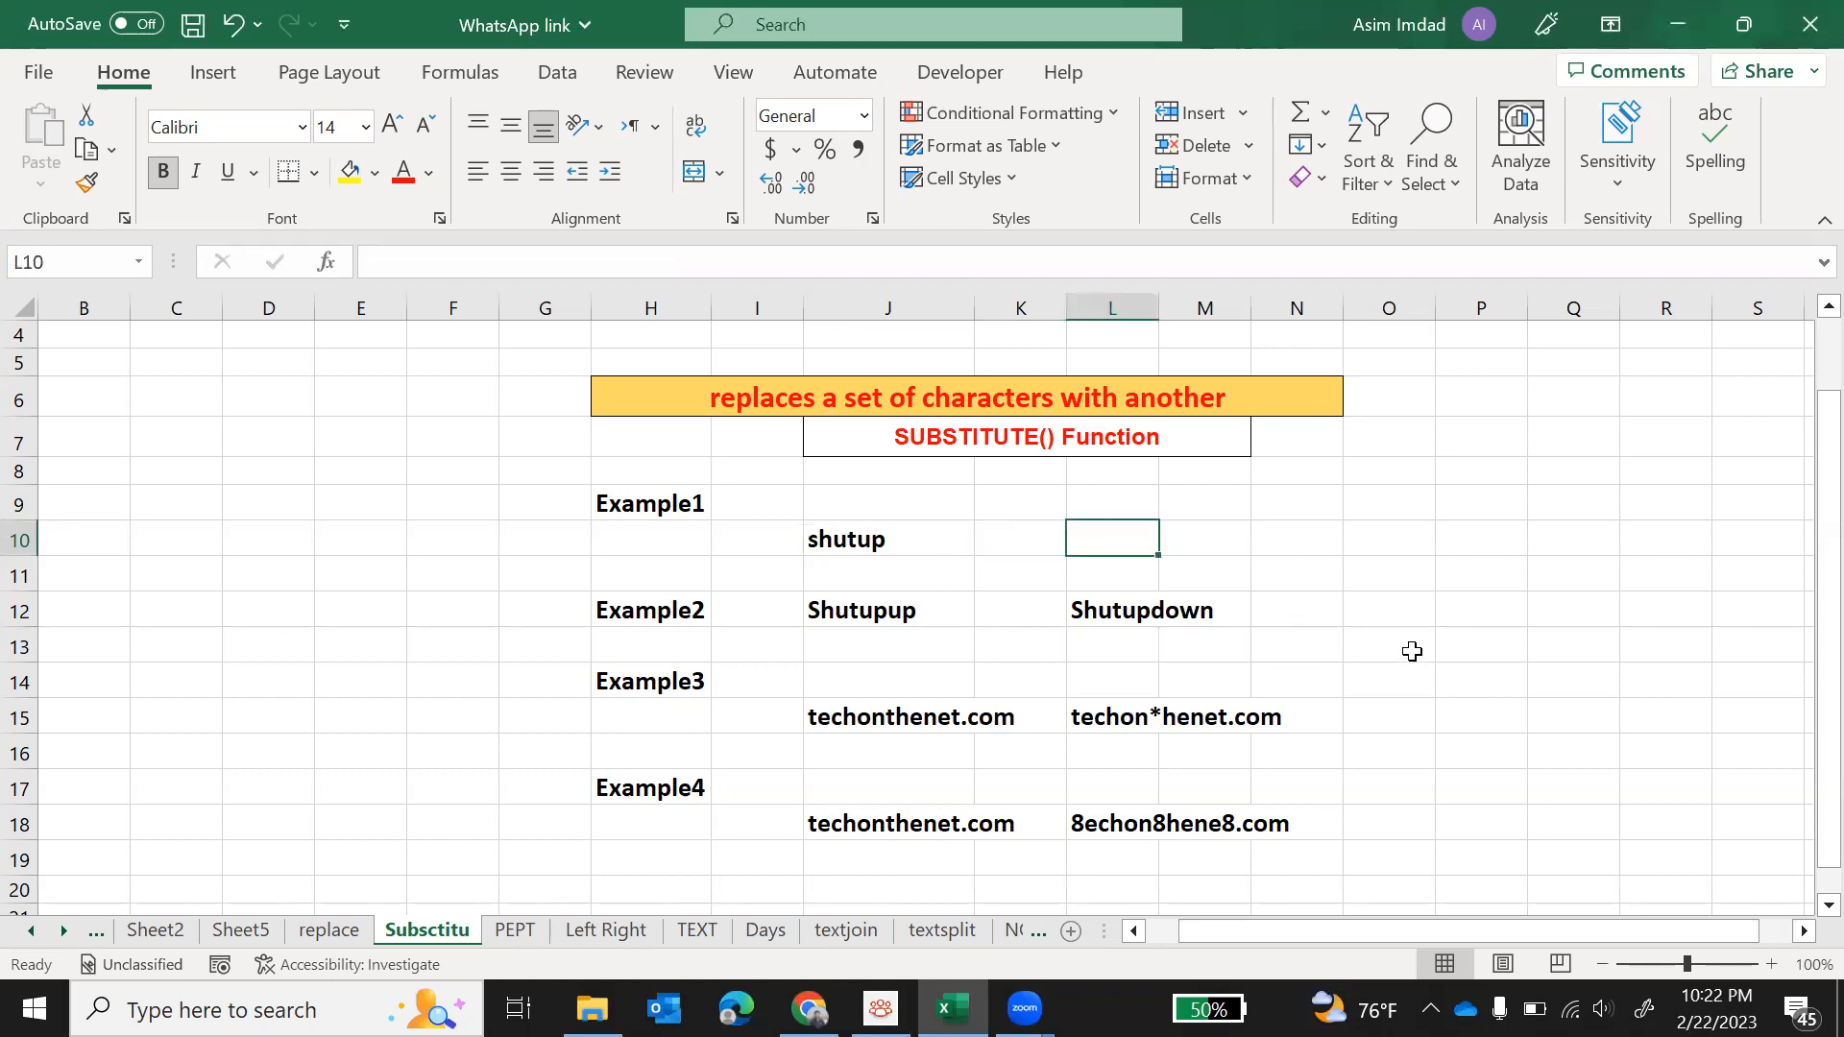
type("=sub")
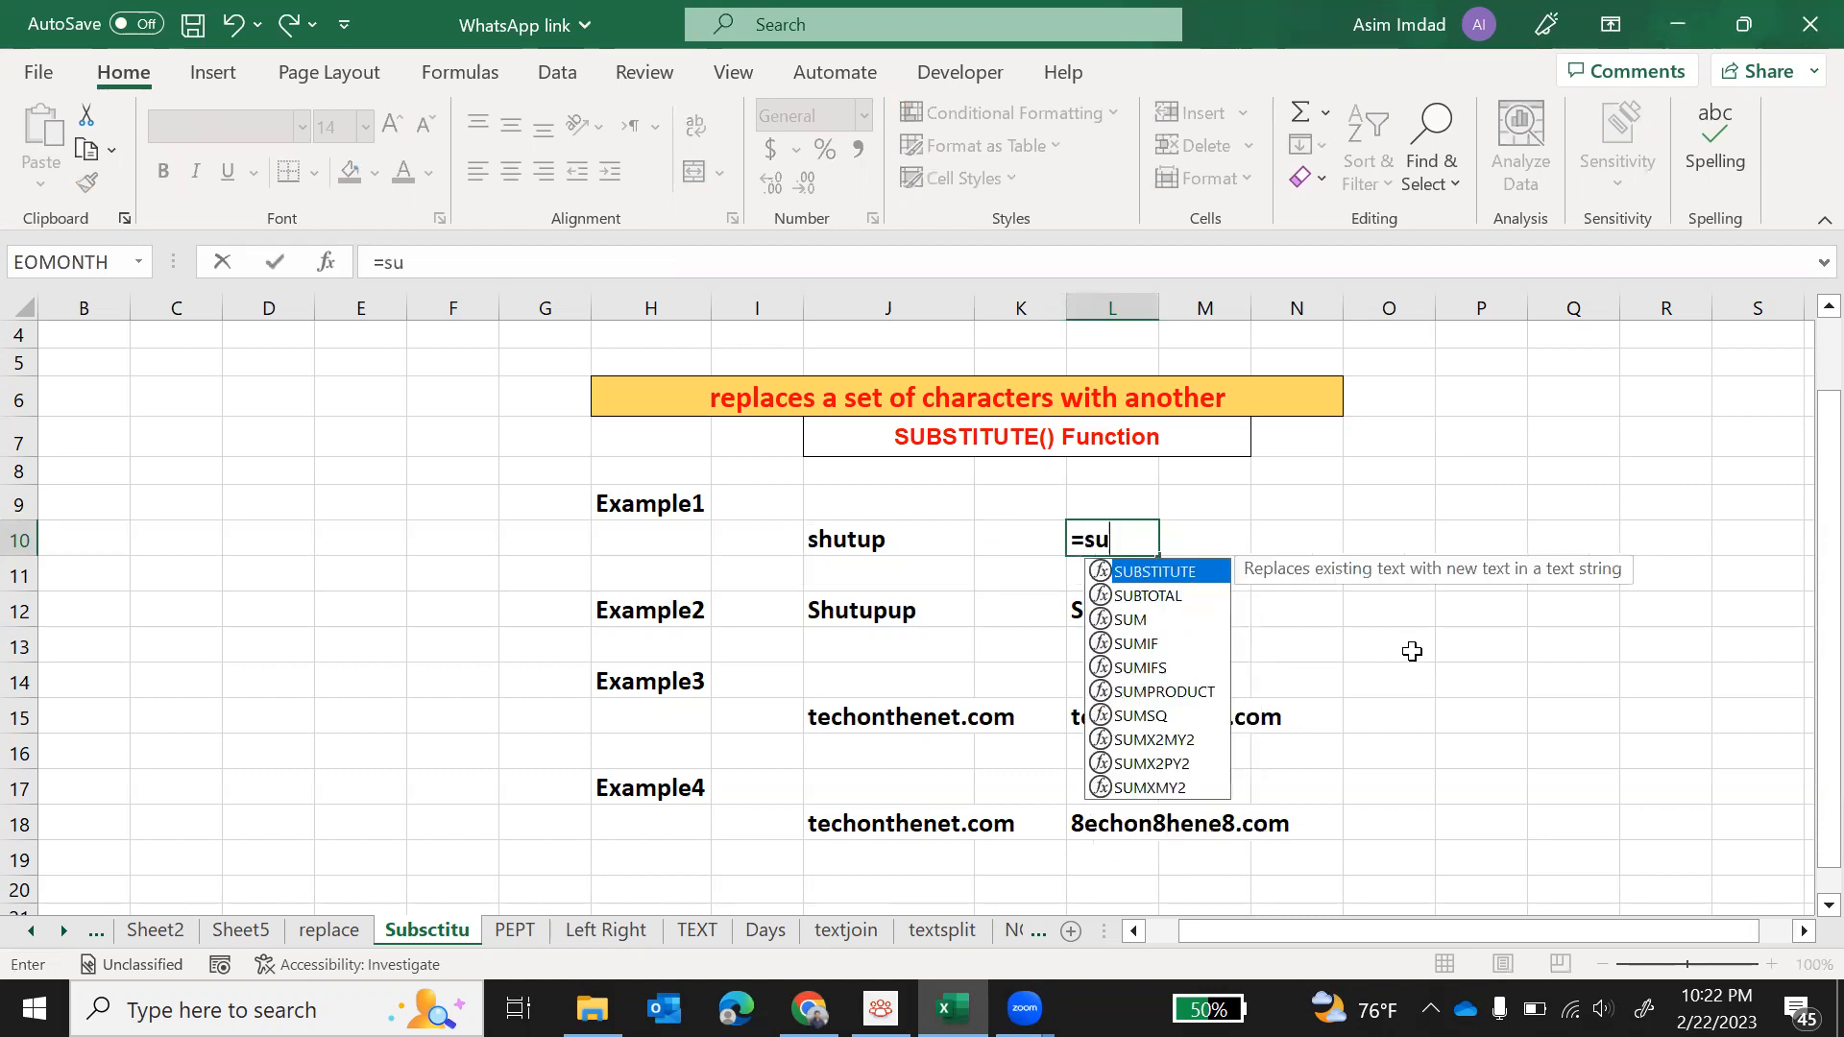
key("Tab")
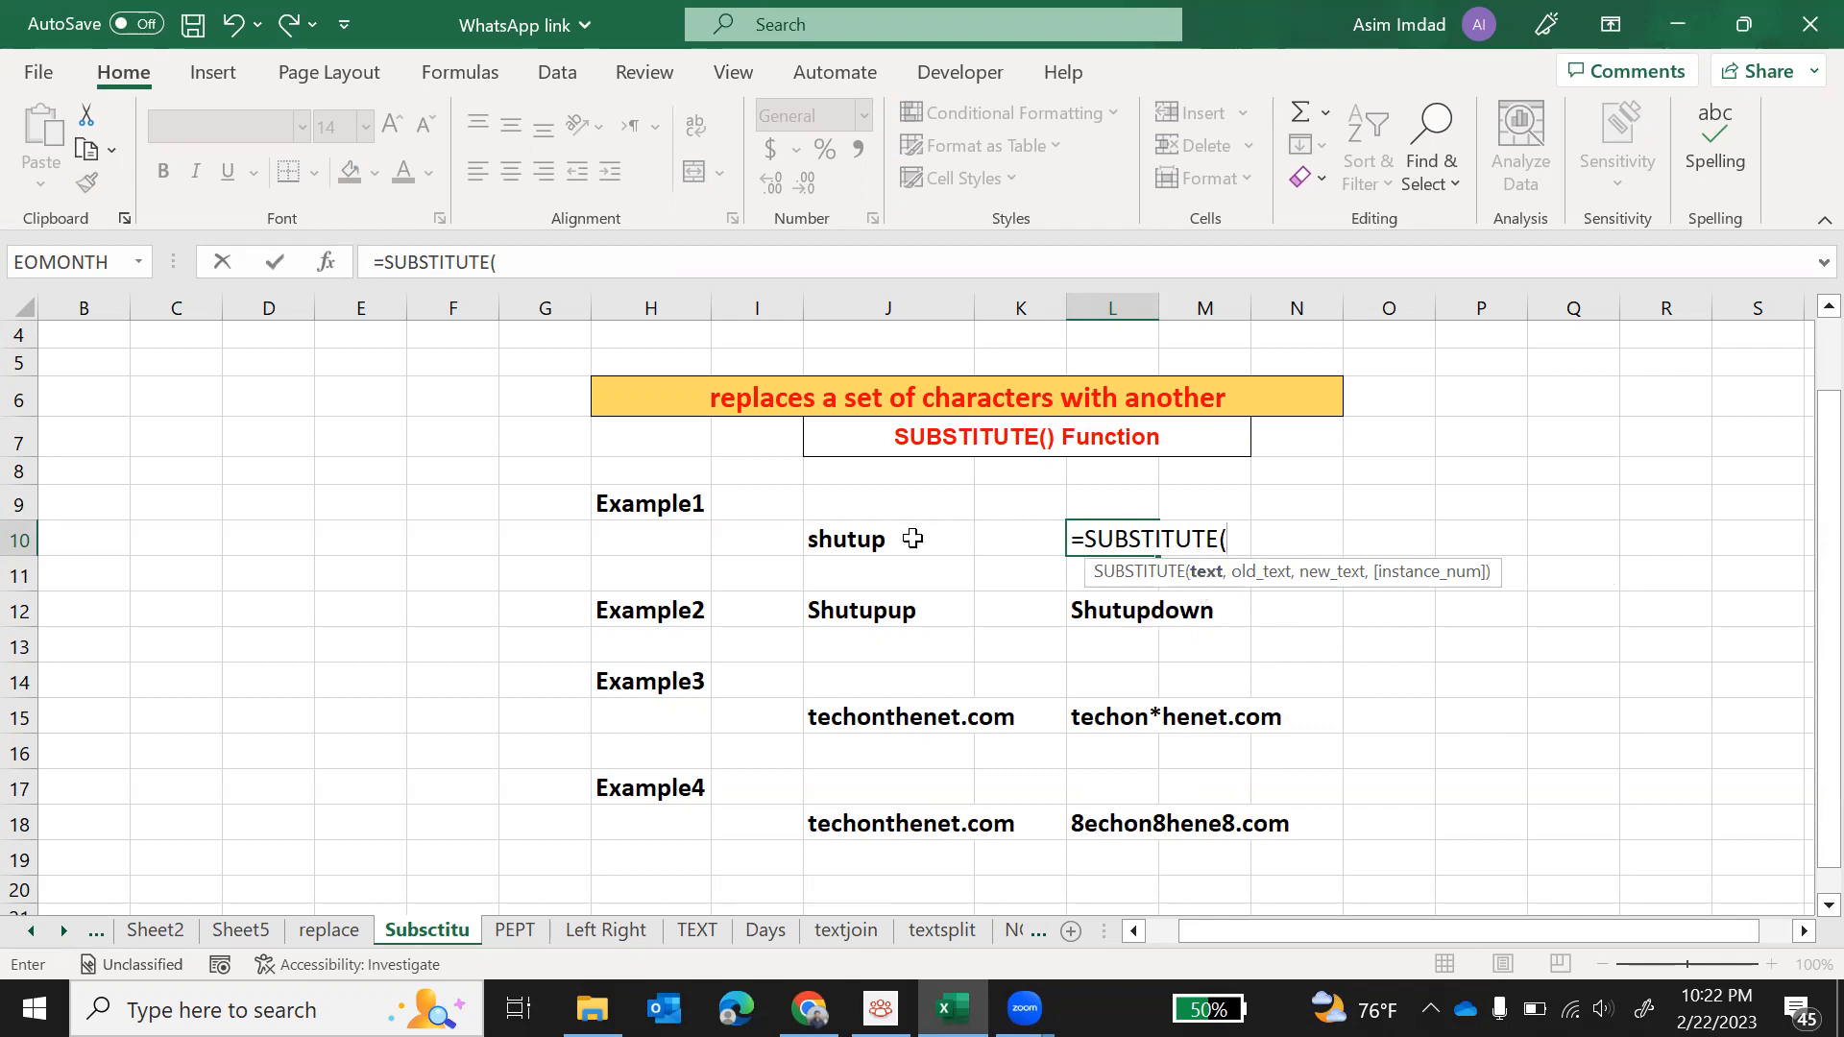
left_click(847, 543)
type(",")
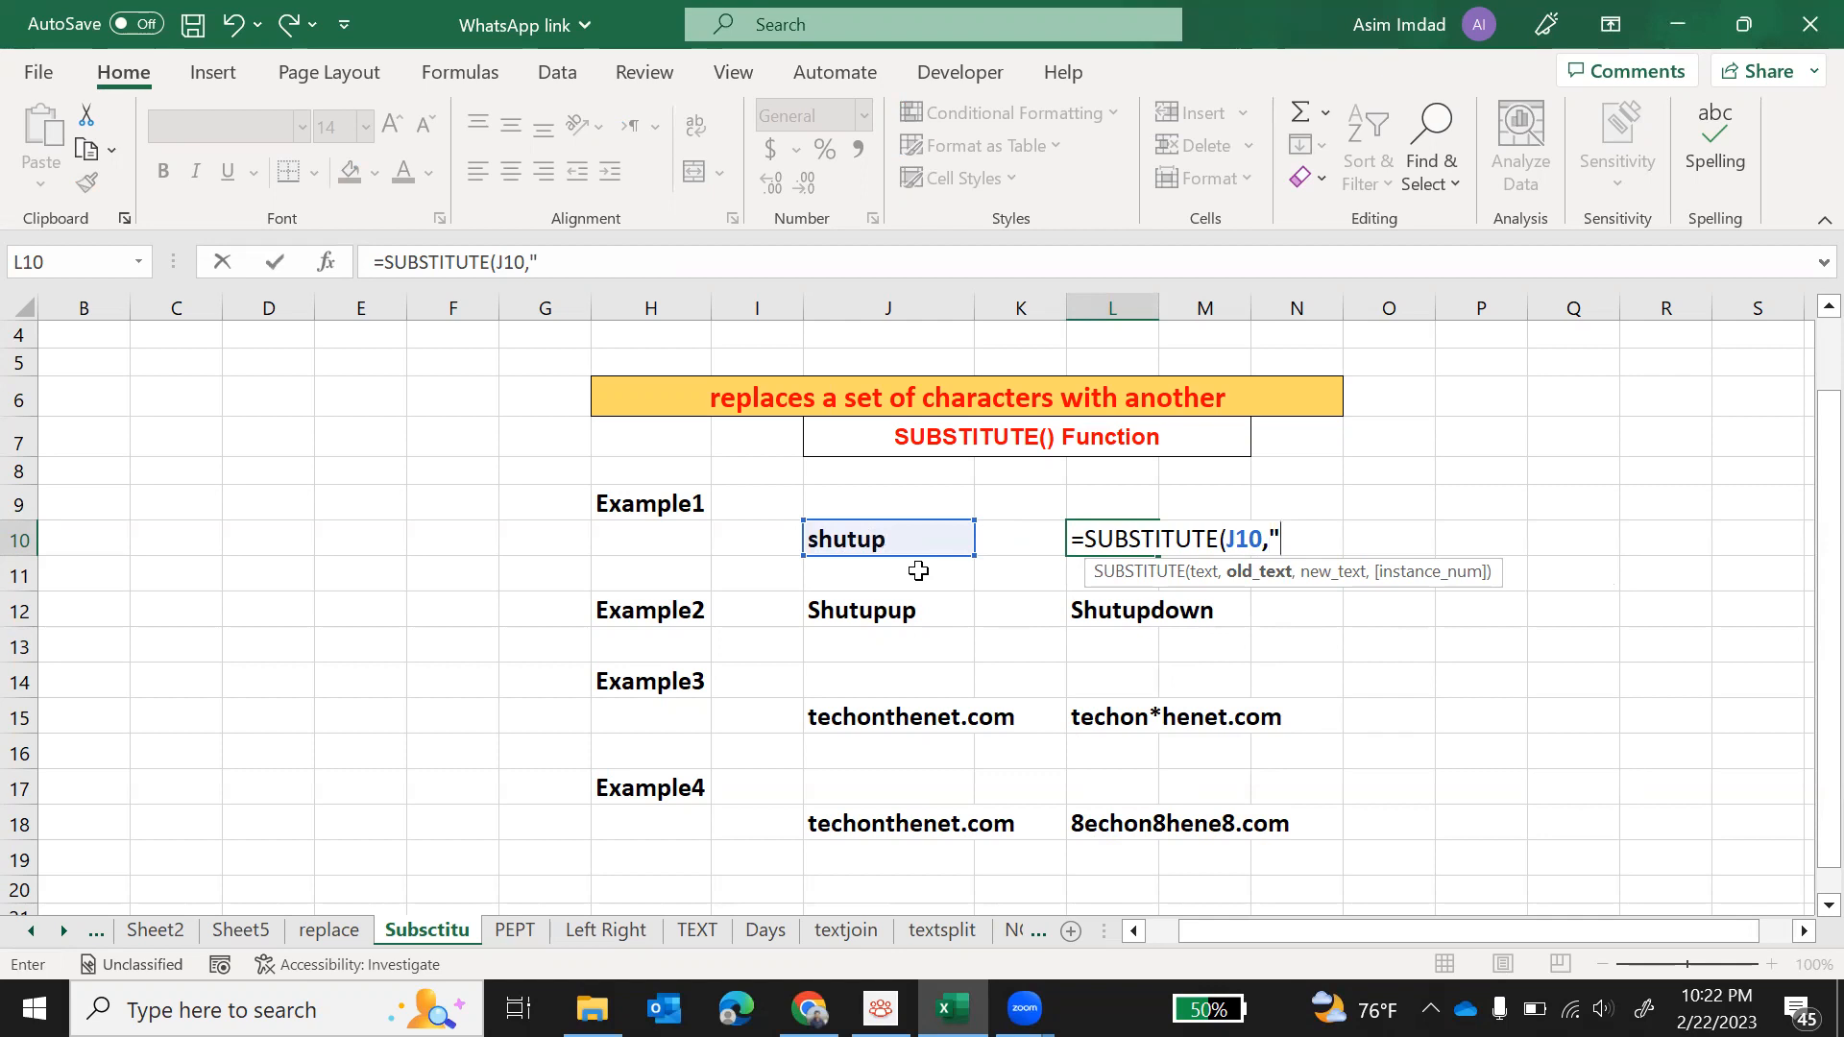
type("up")
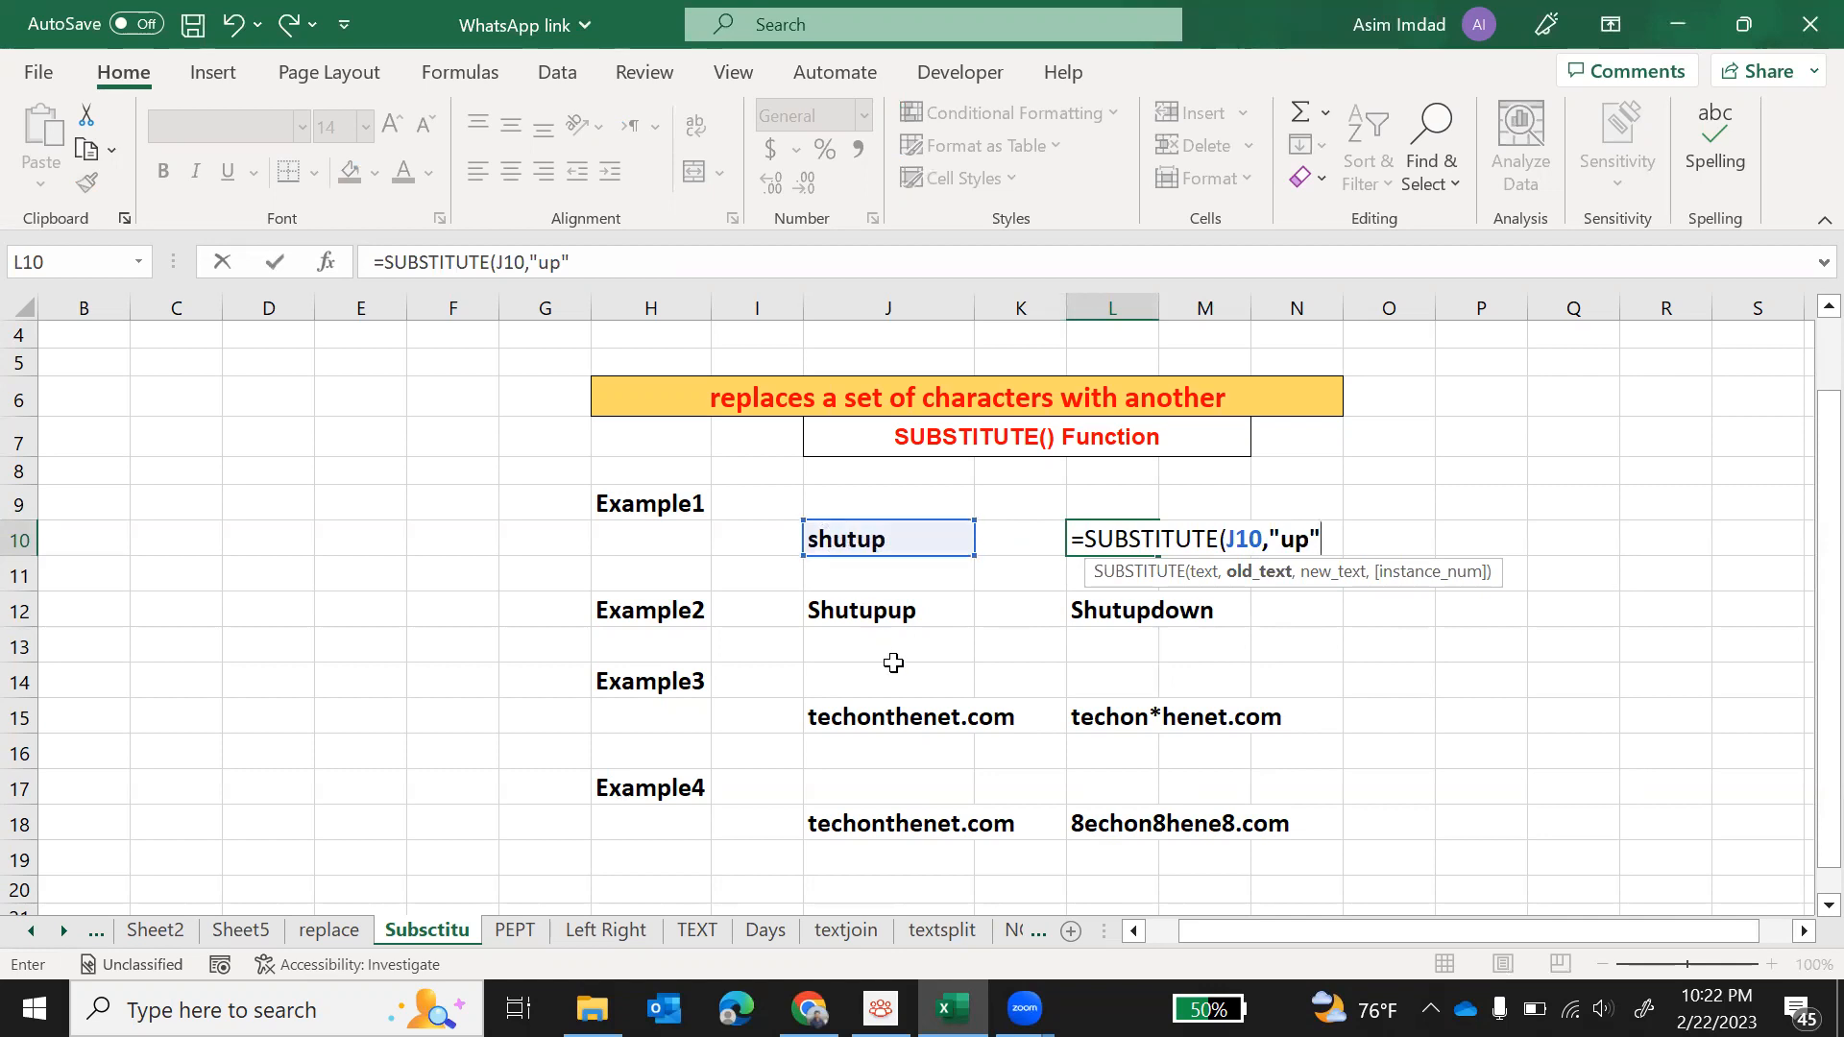
type(",")
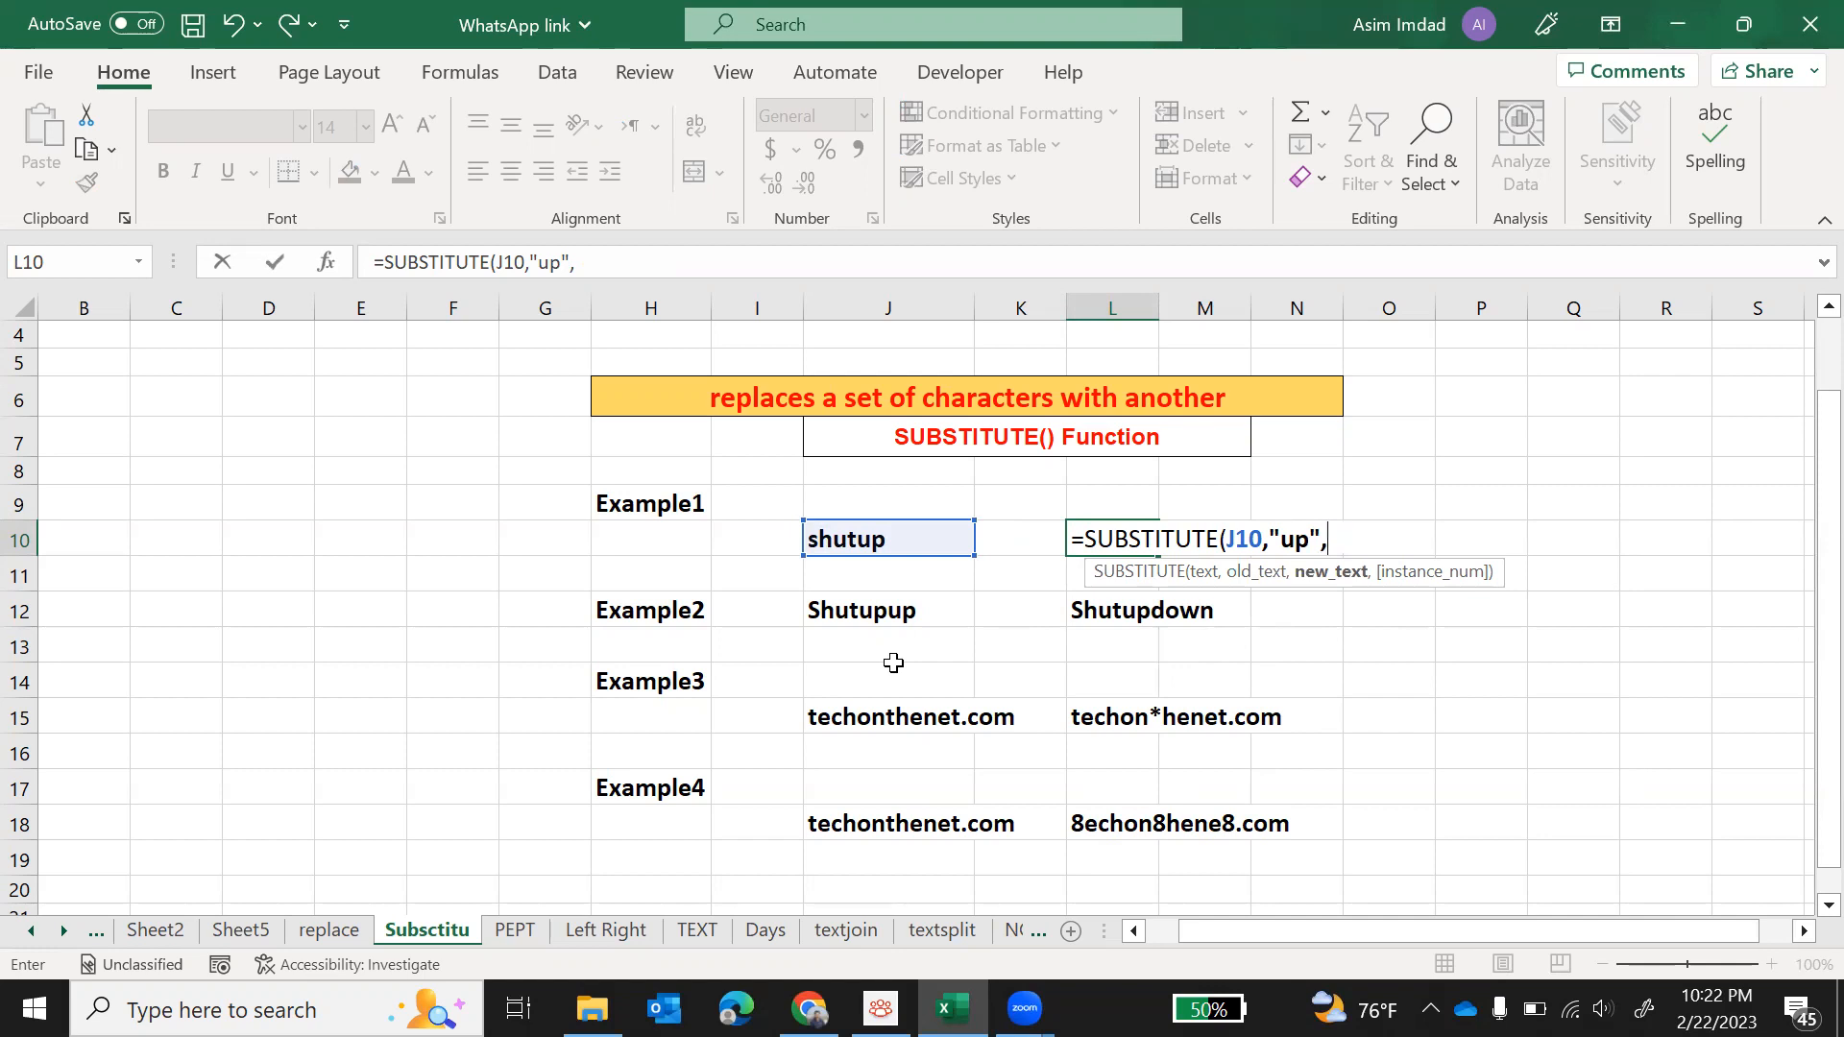
type("\"down\",")
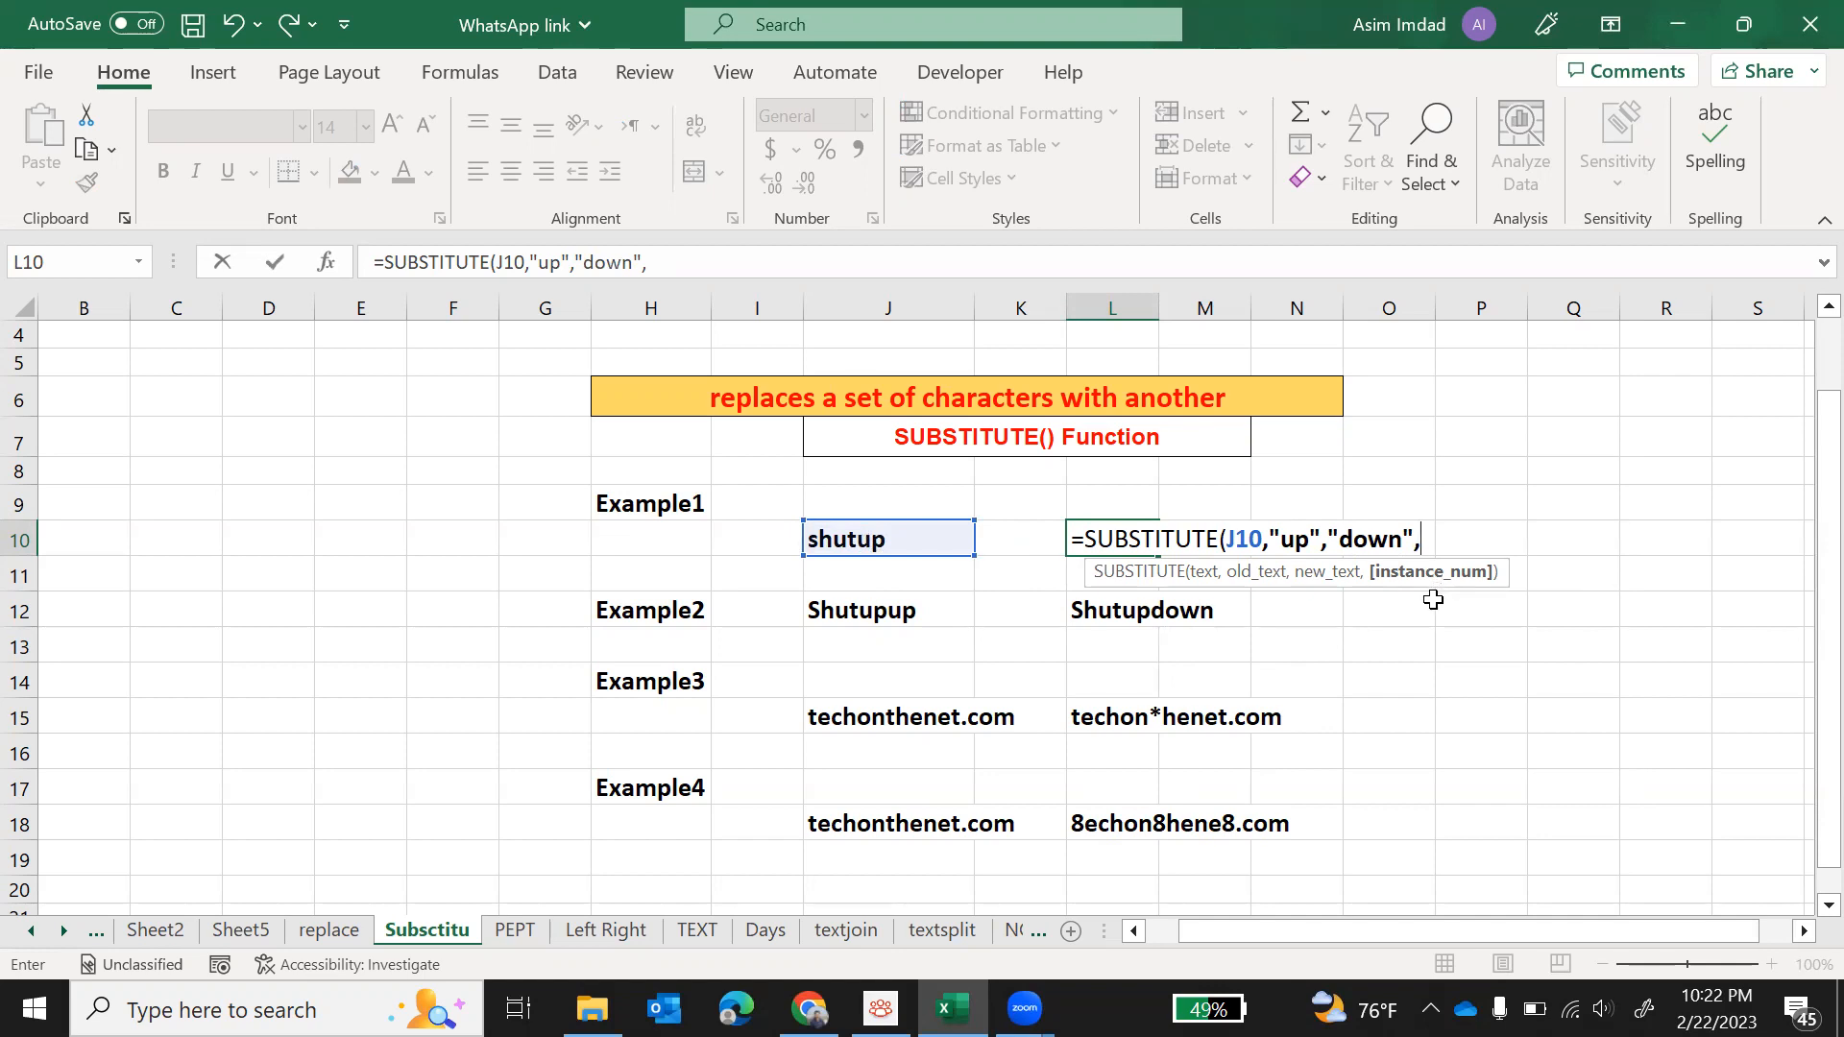
type("1")
type(")")
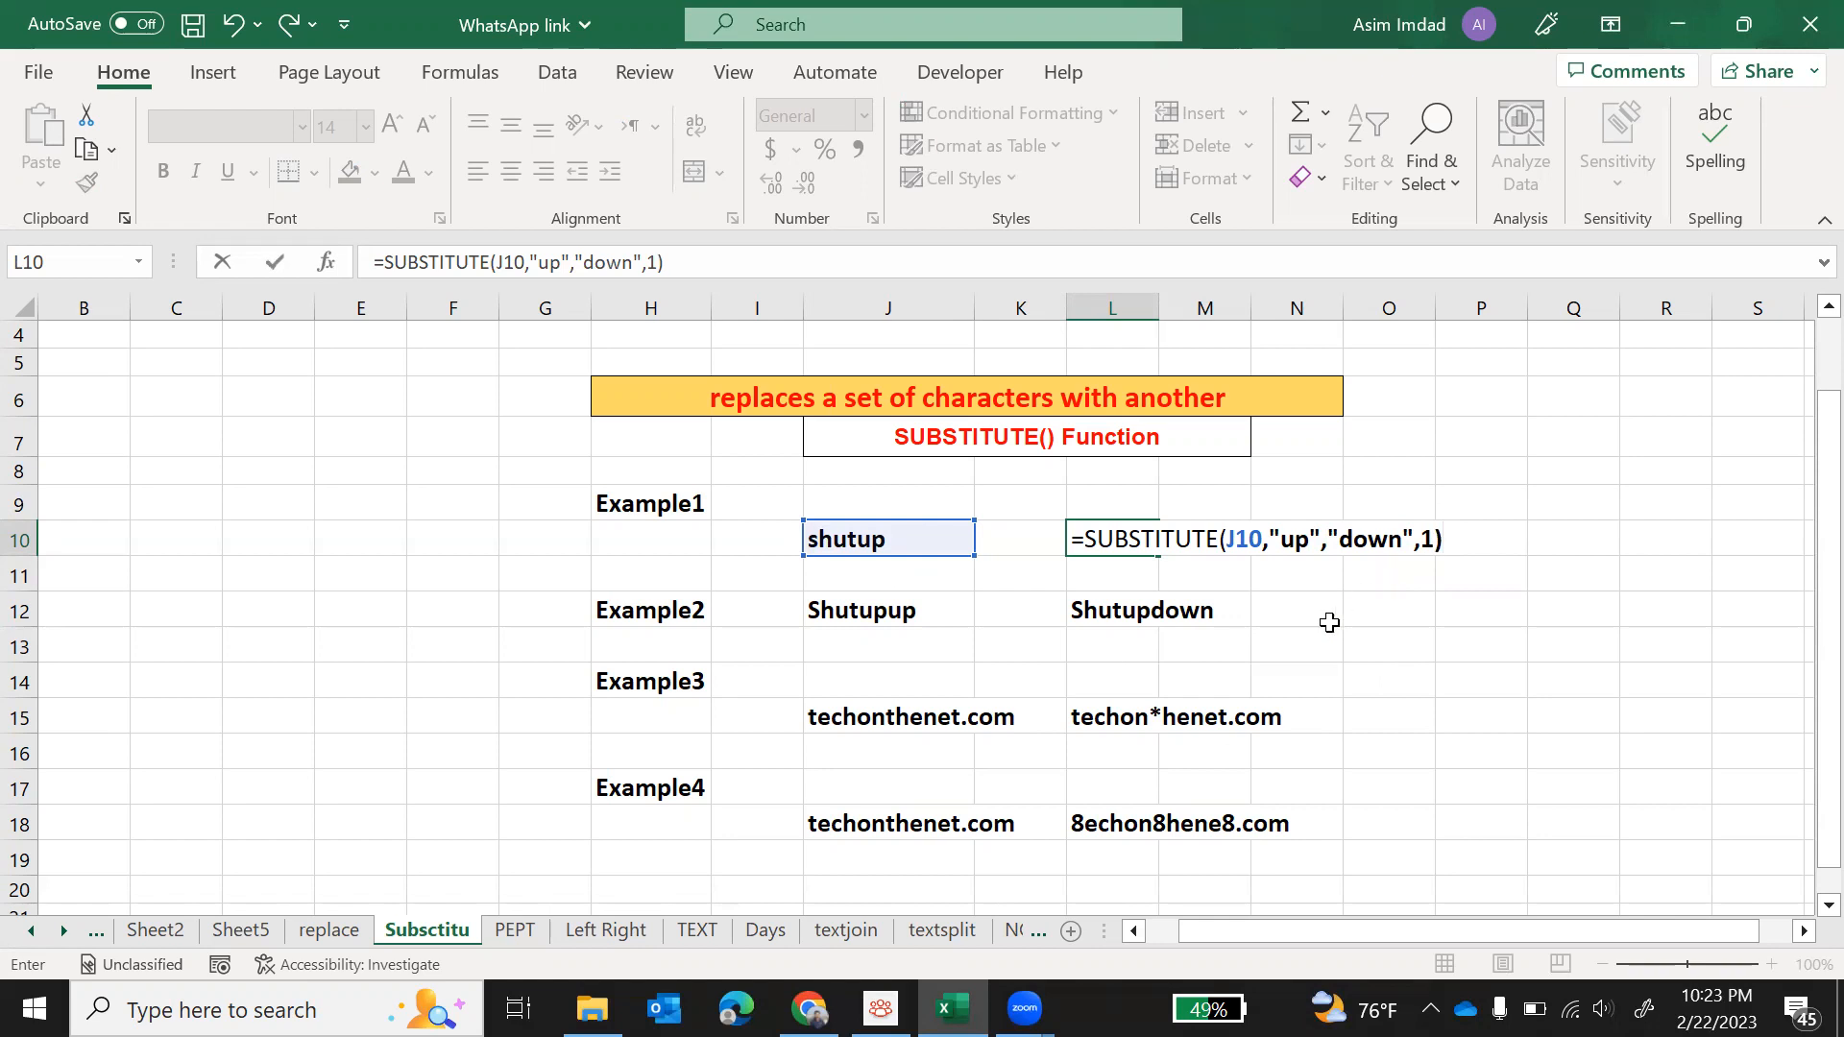
key("Return")
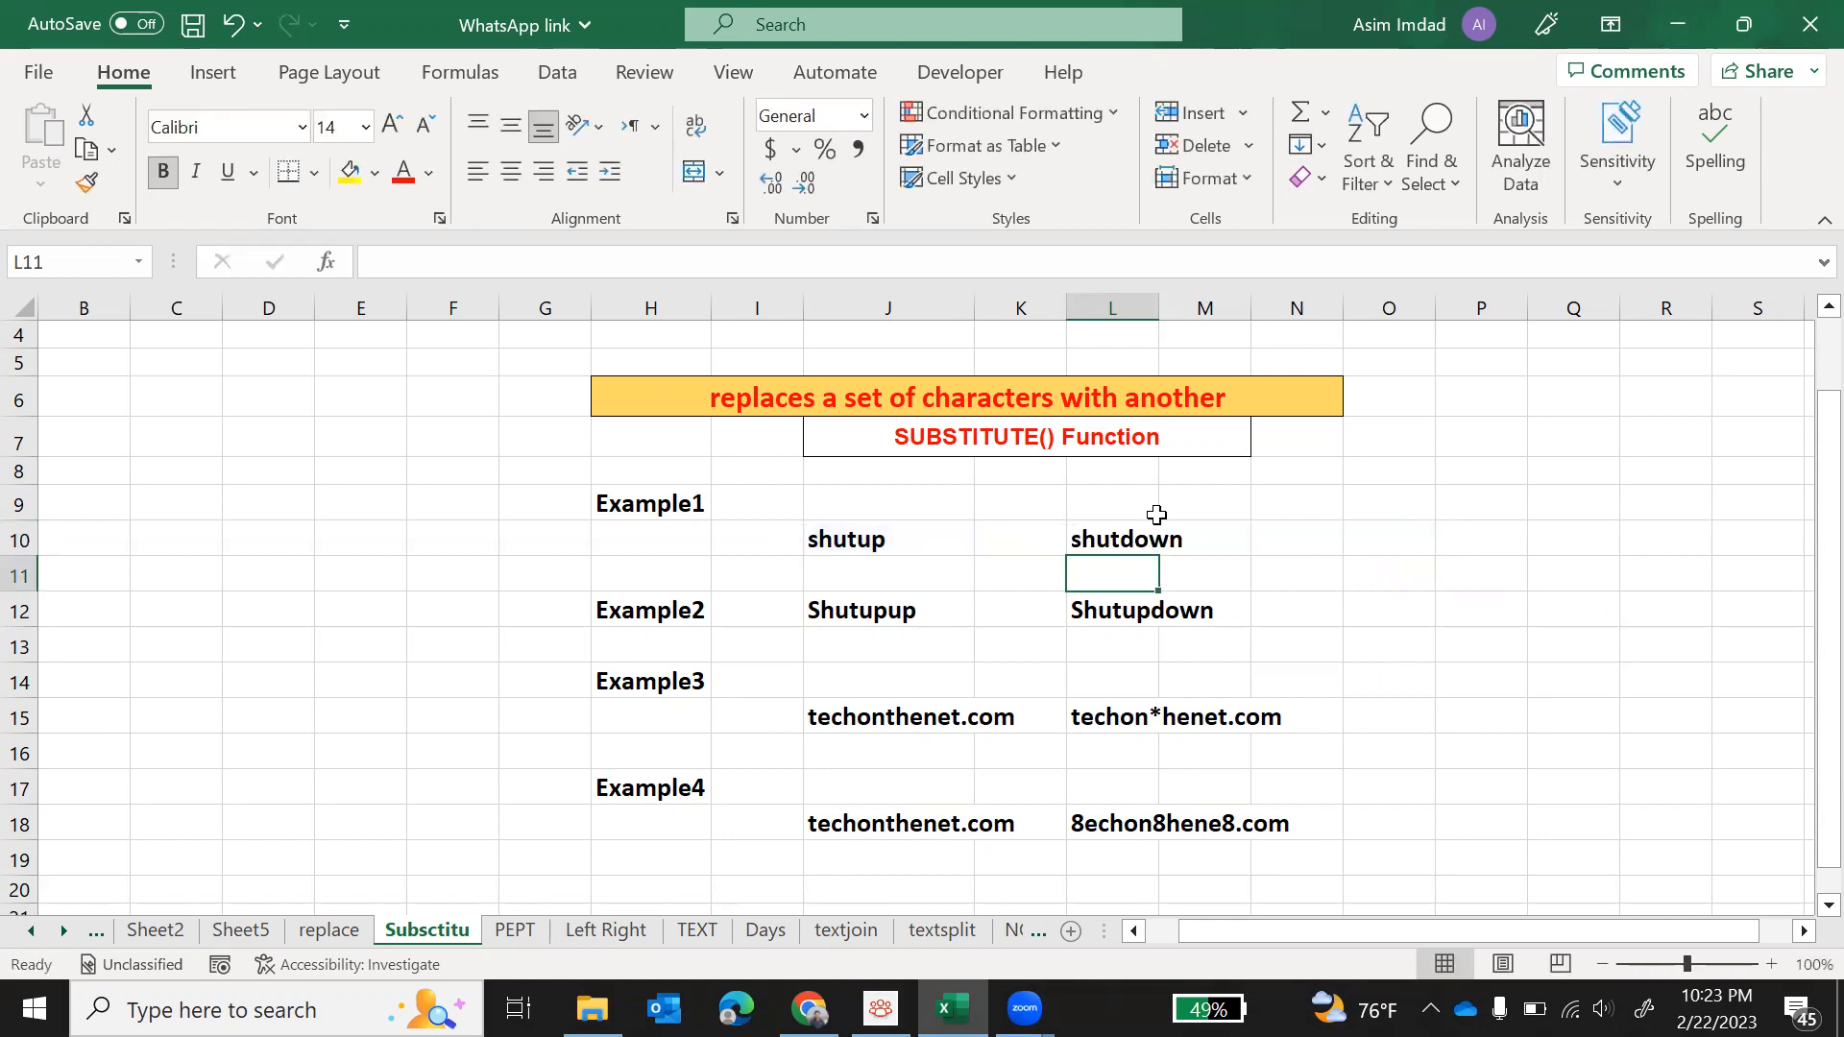
Step: Clear the Example2 result in L12 and enter the formula =SUBSTITUTE(J12,"up","down",2) there
left_click(896, 612)
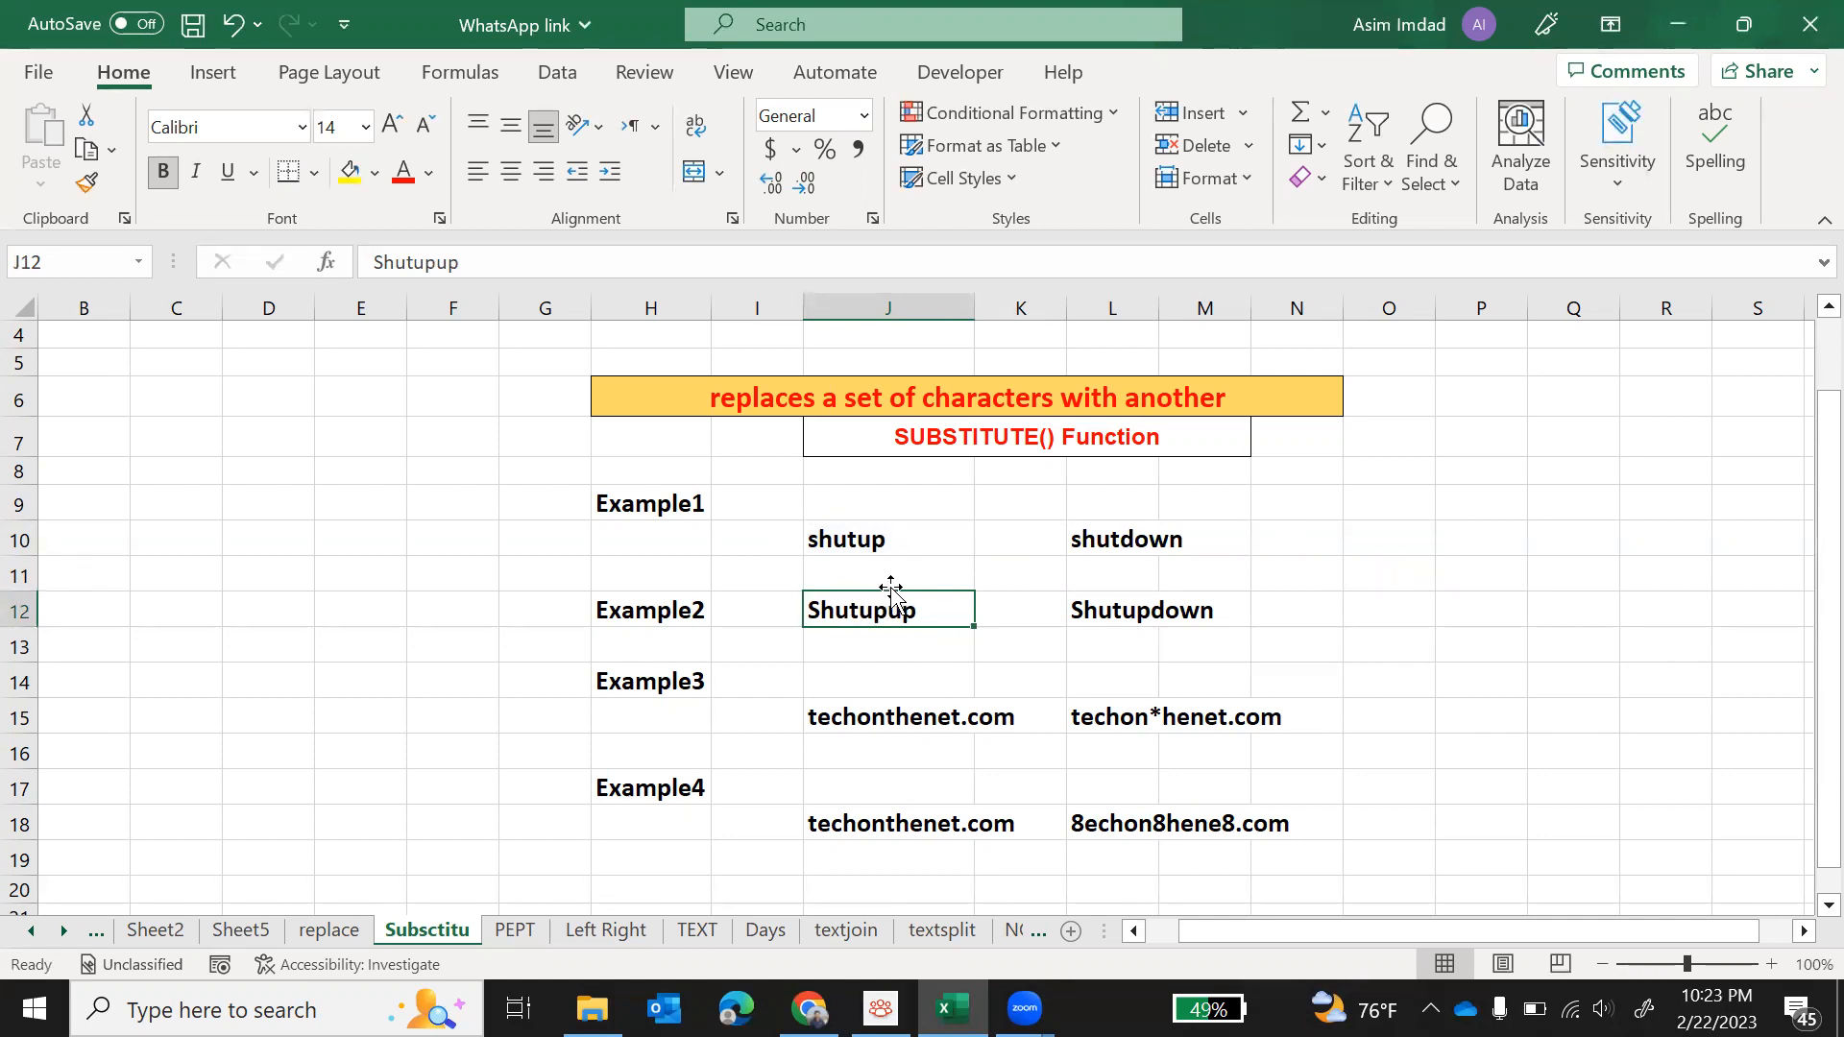
left_click(1100, 619)
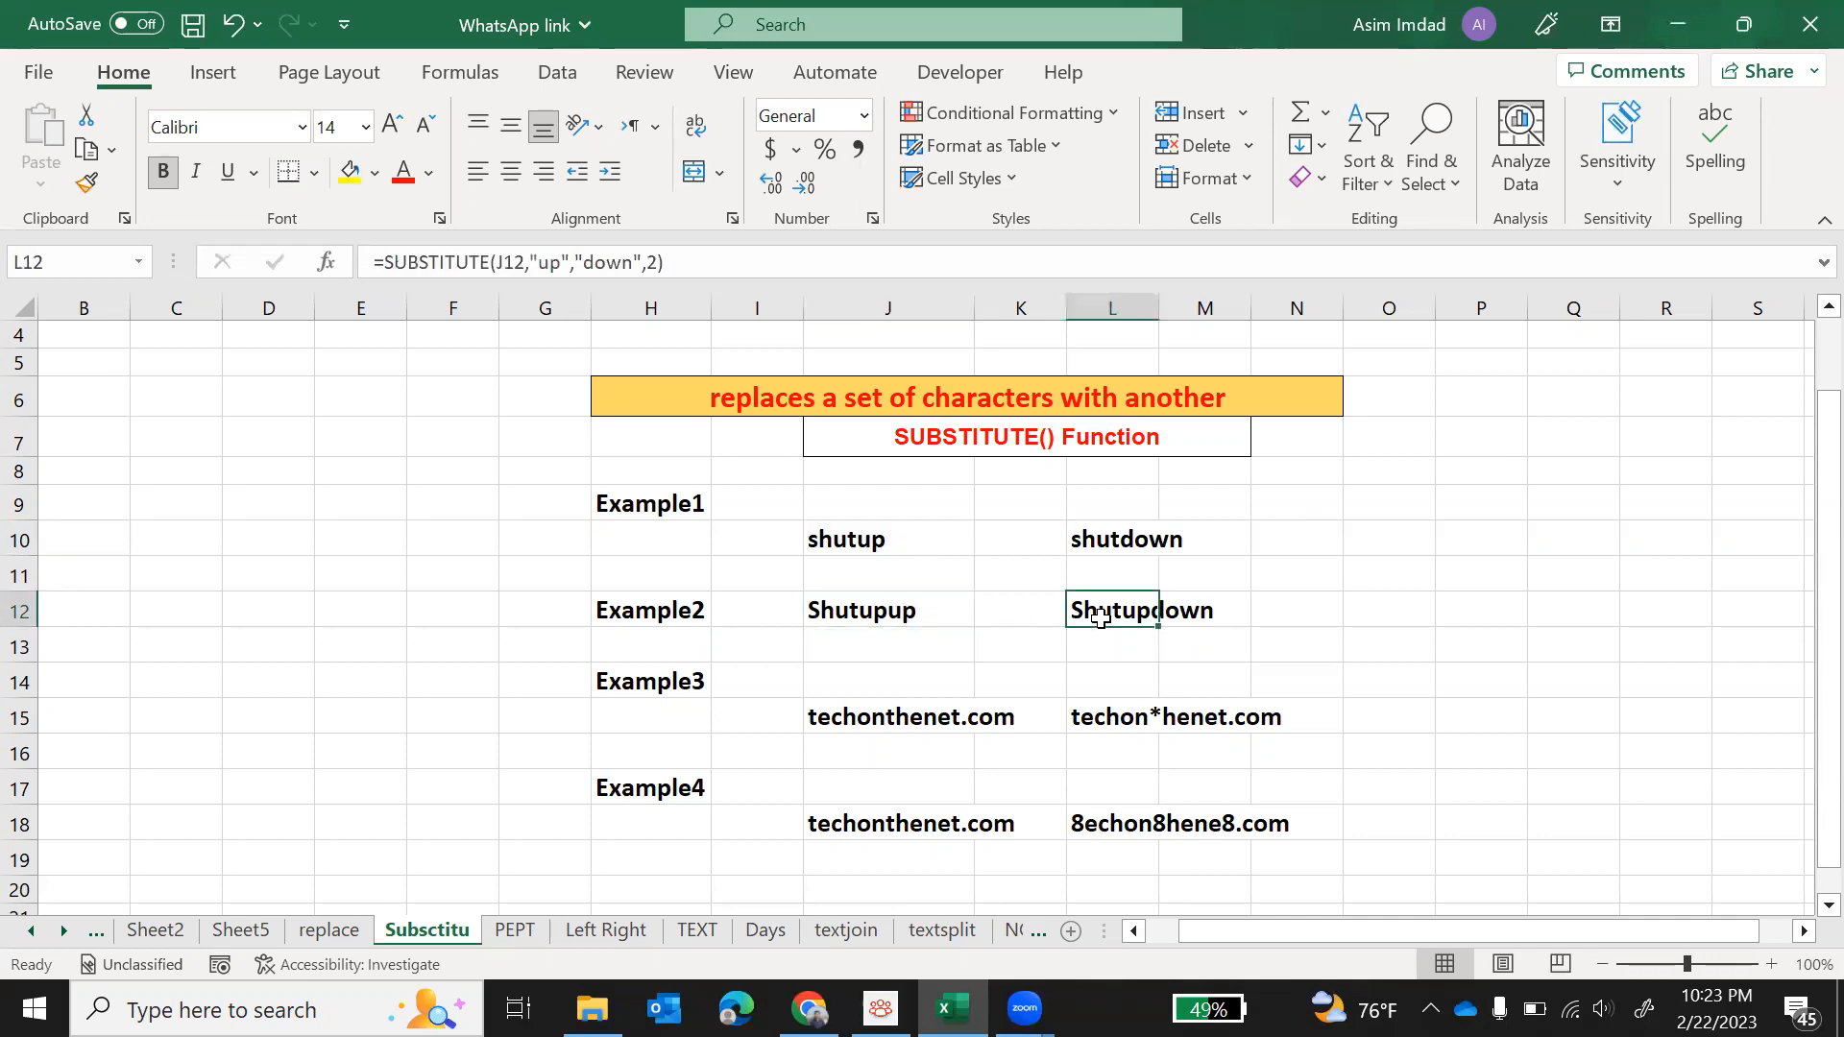
key("Delete")
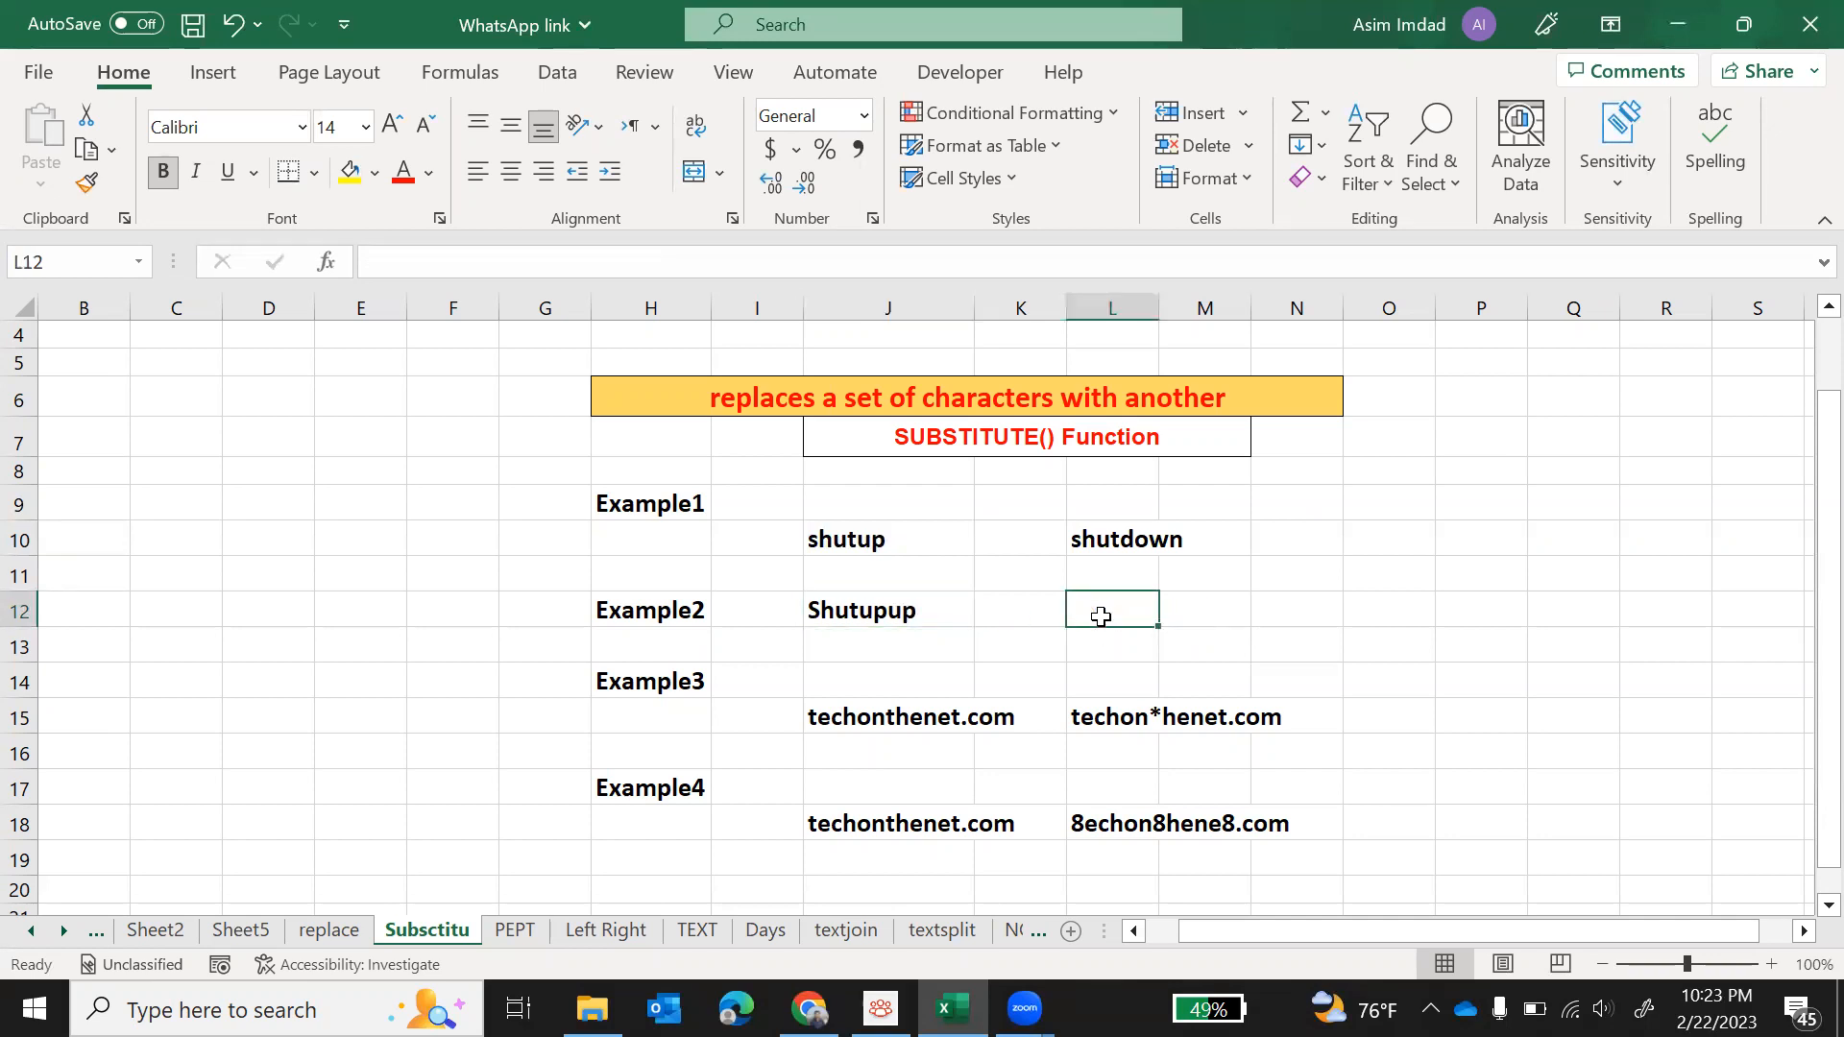
type("=sub")
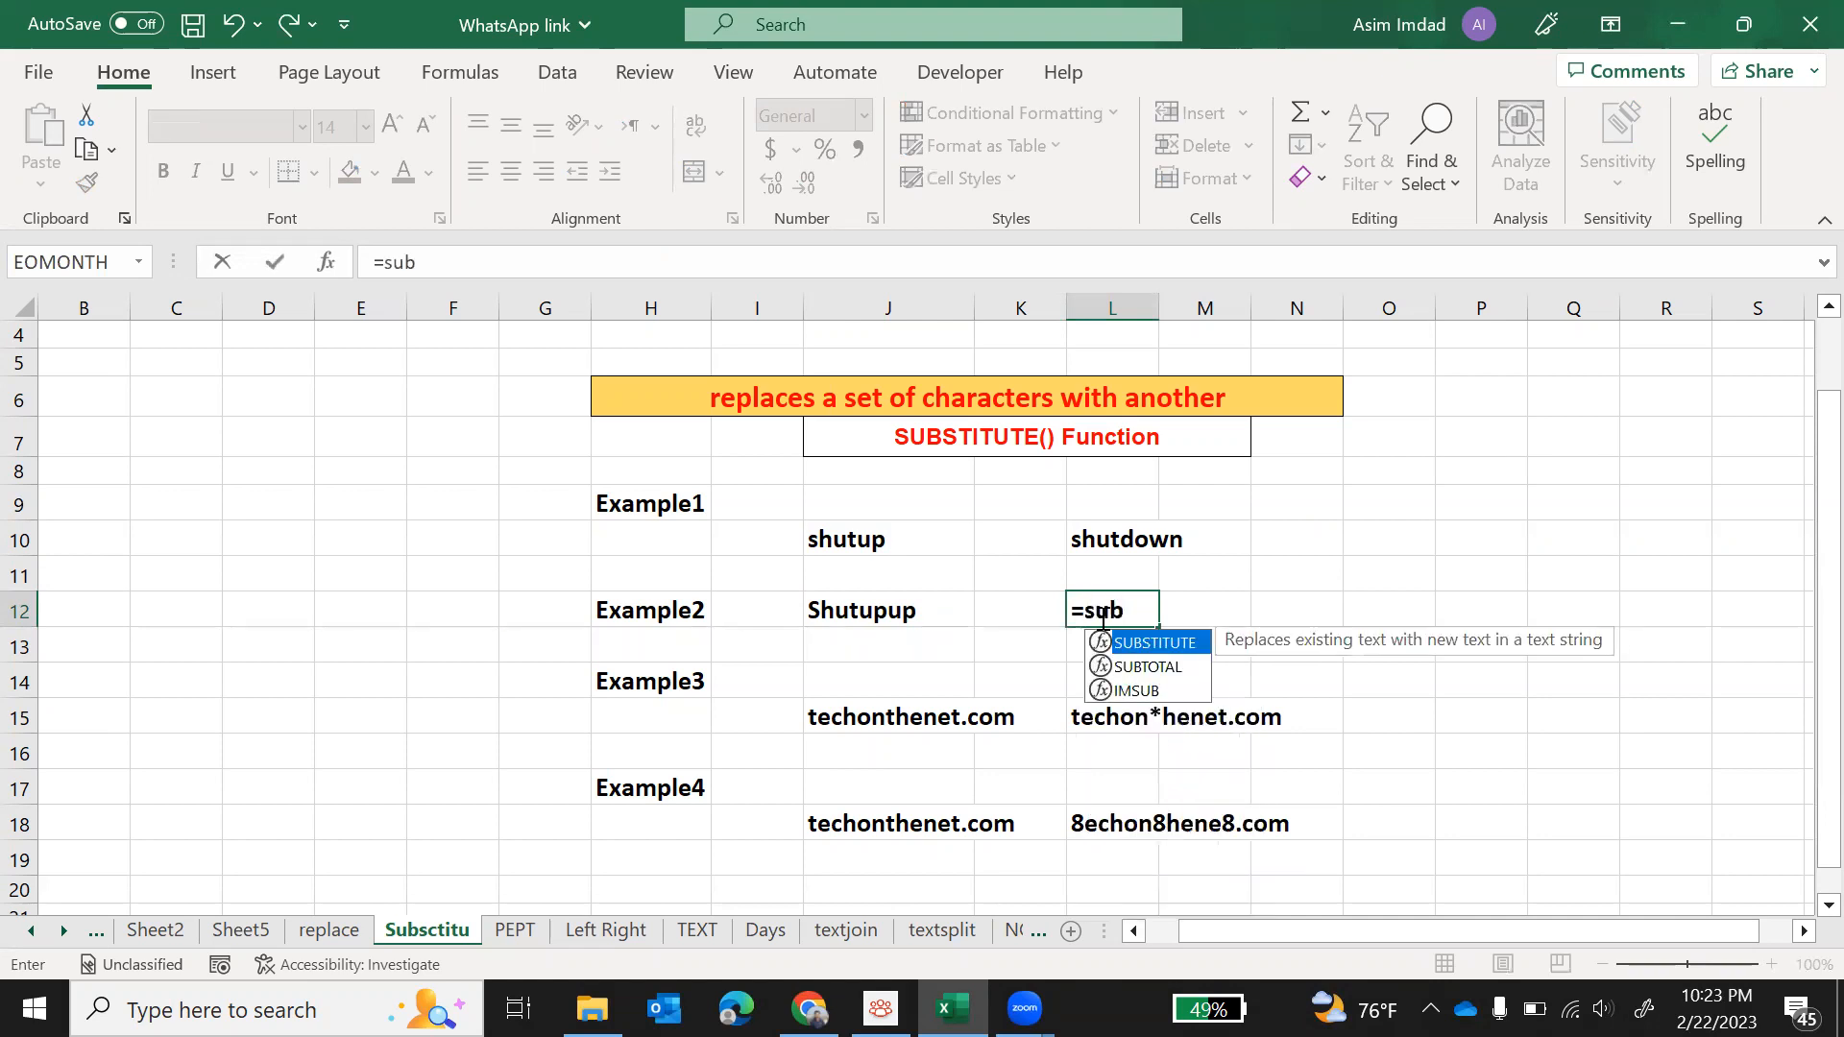
key("Tab")
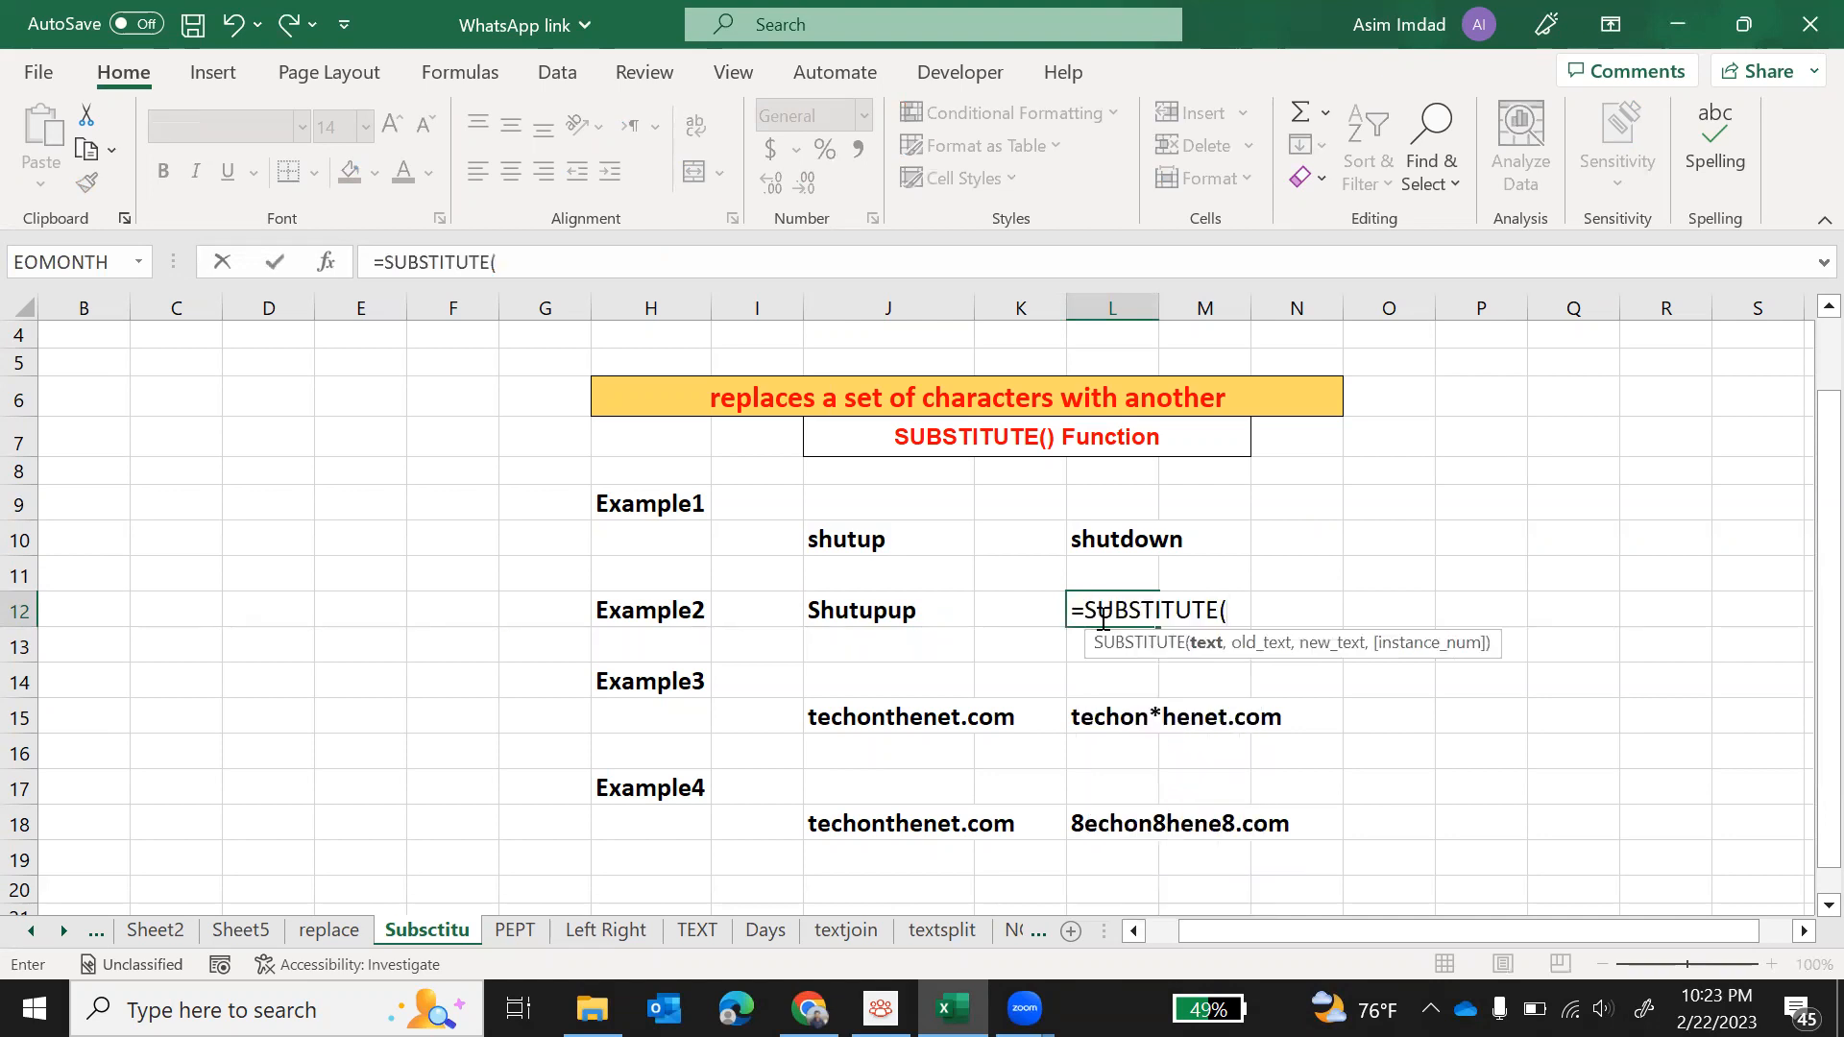
left_click(903, 611)
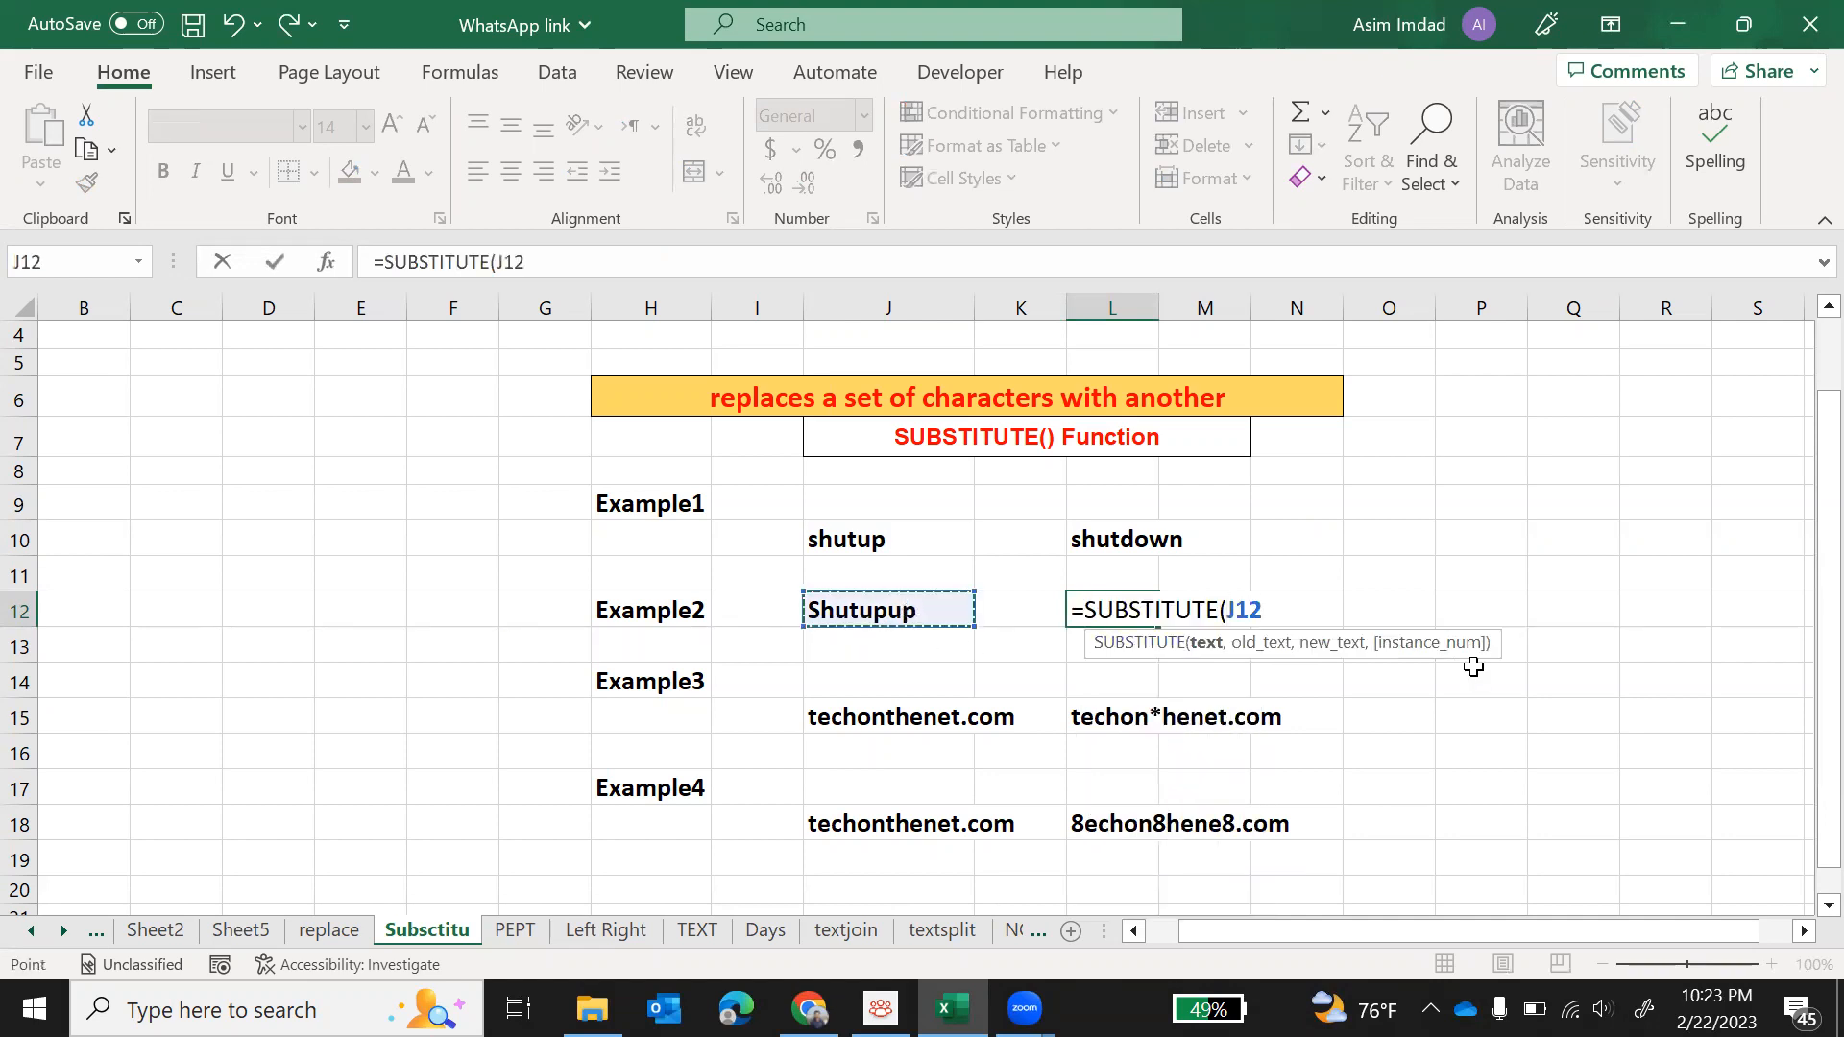
type(",")
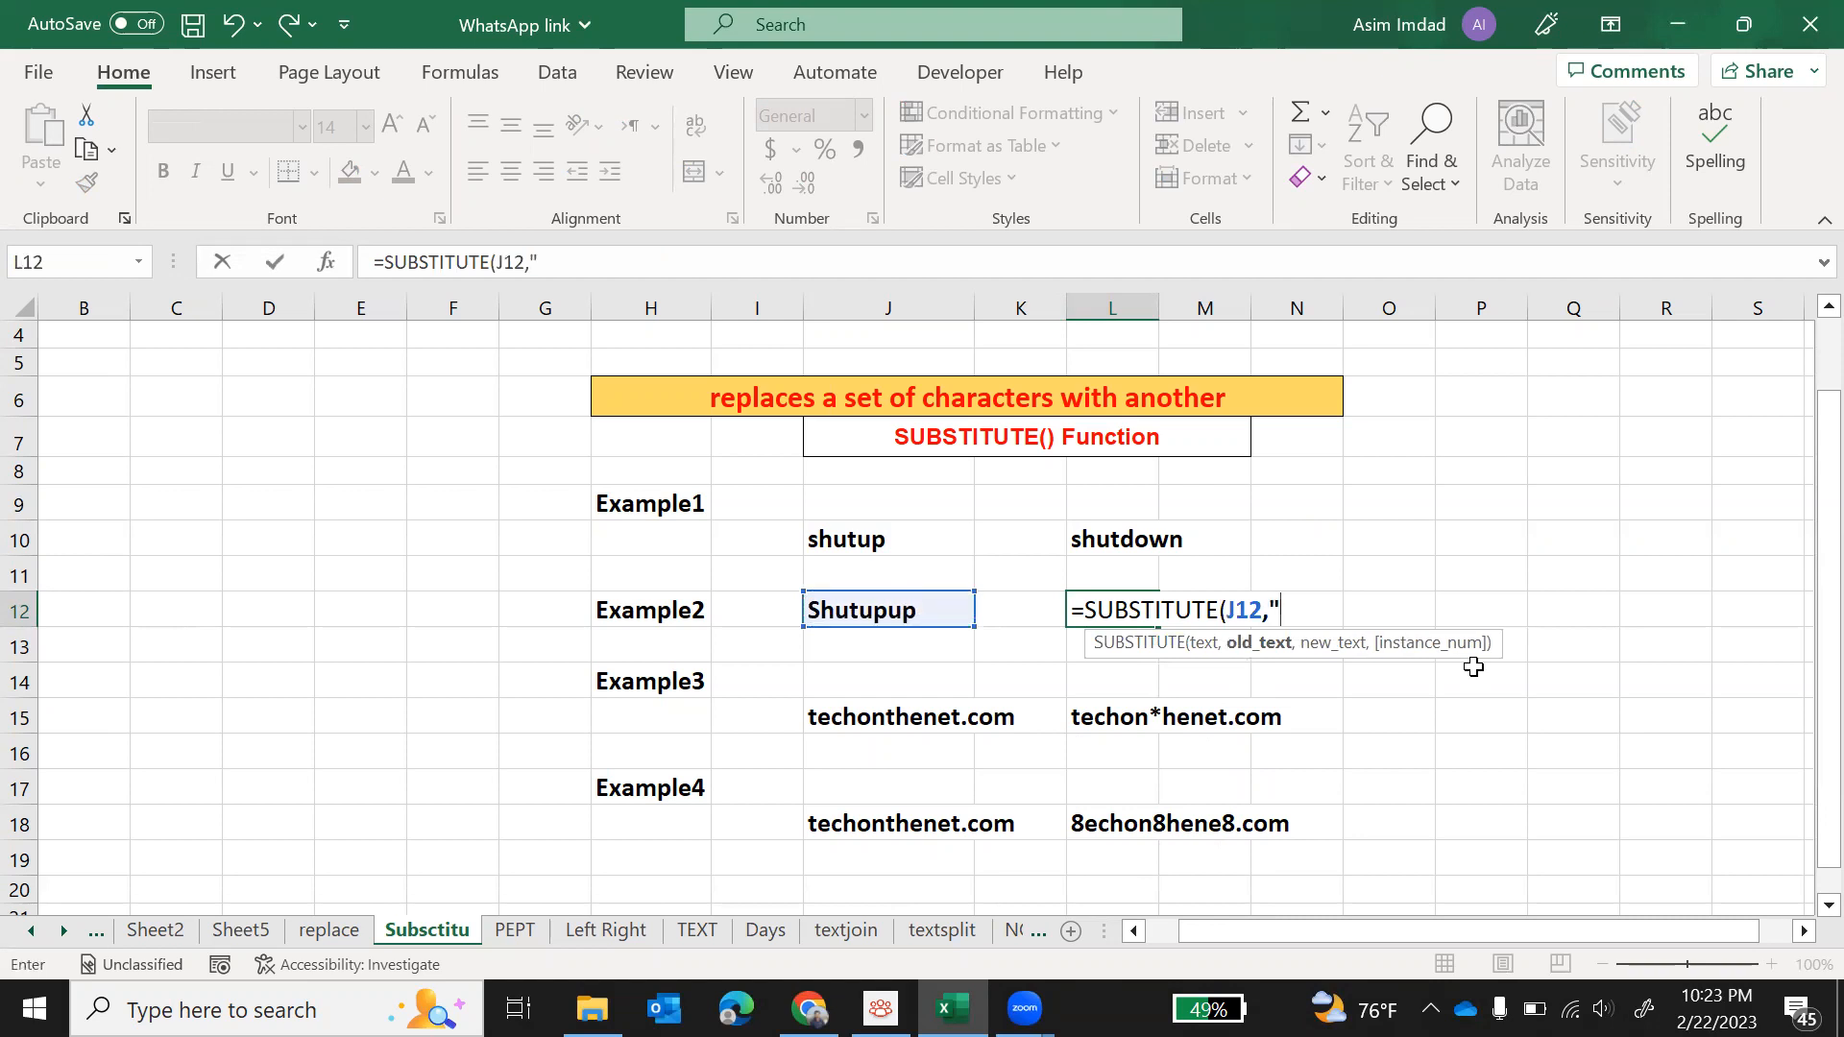
type("\"up\",")
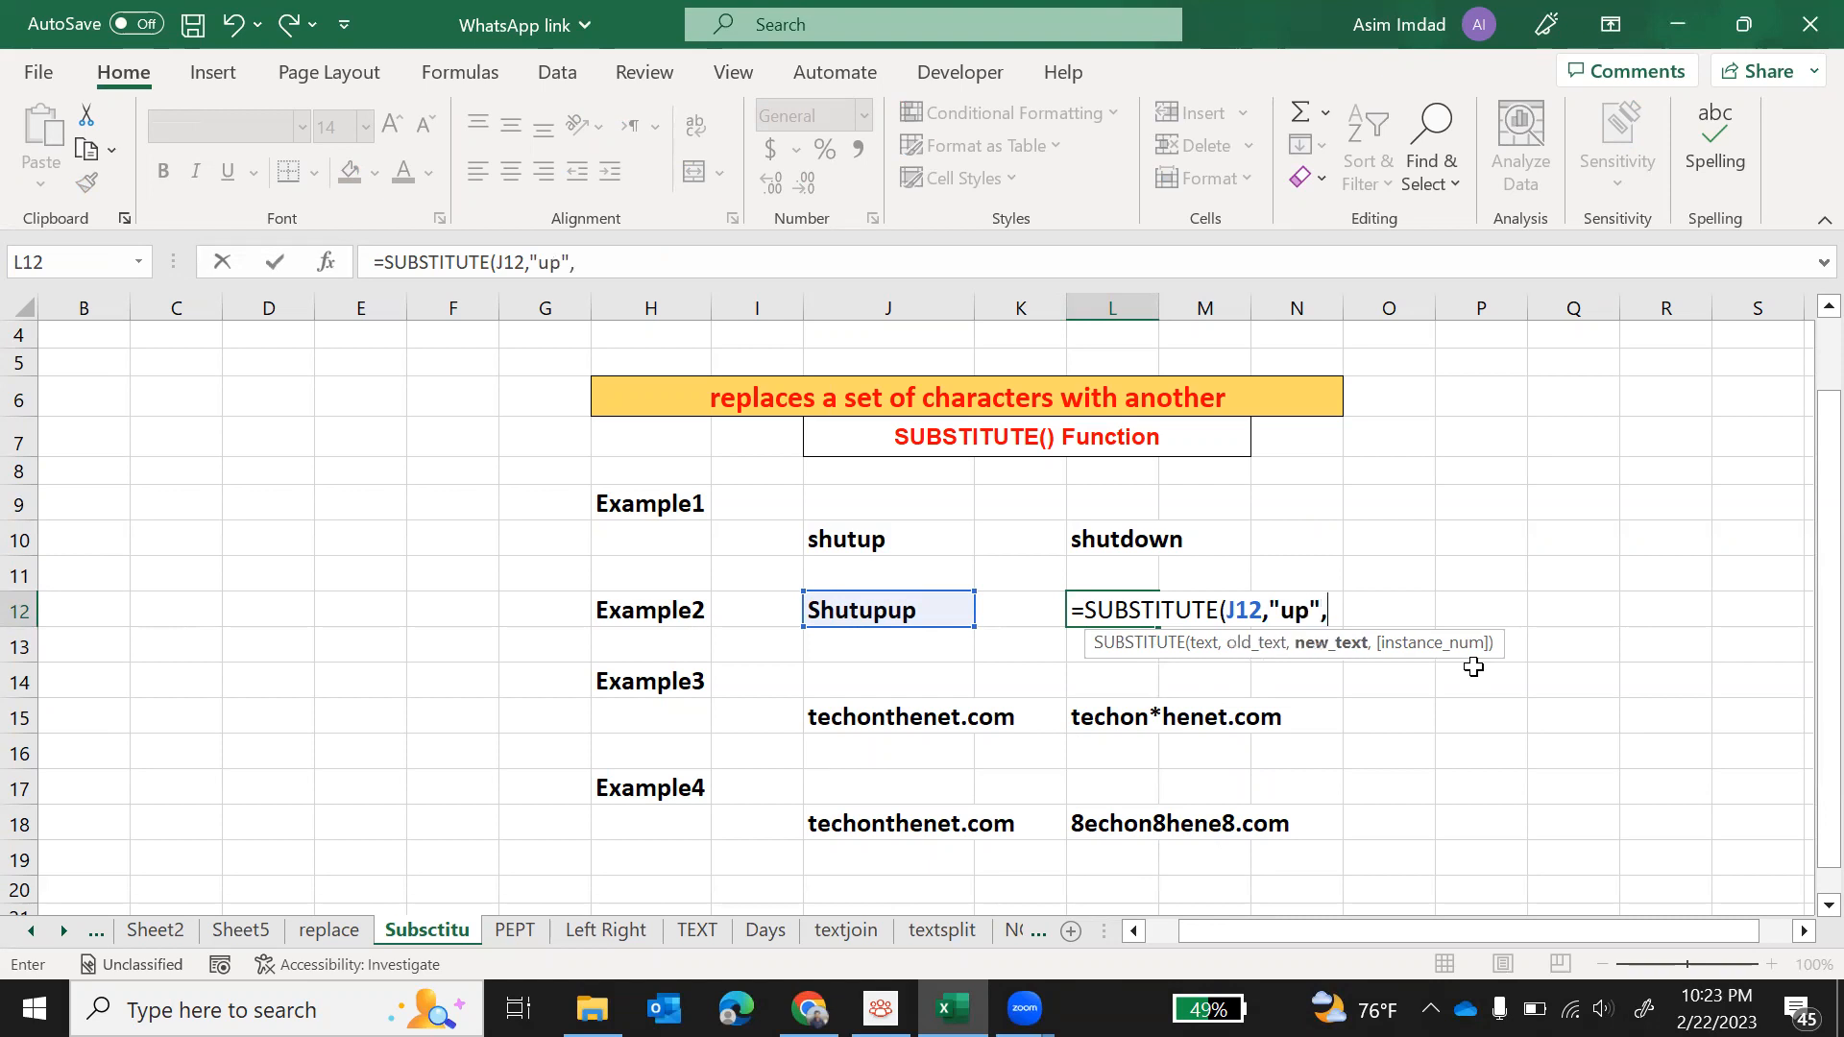
type("\"down\",")
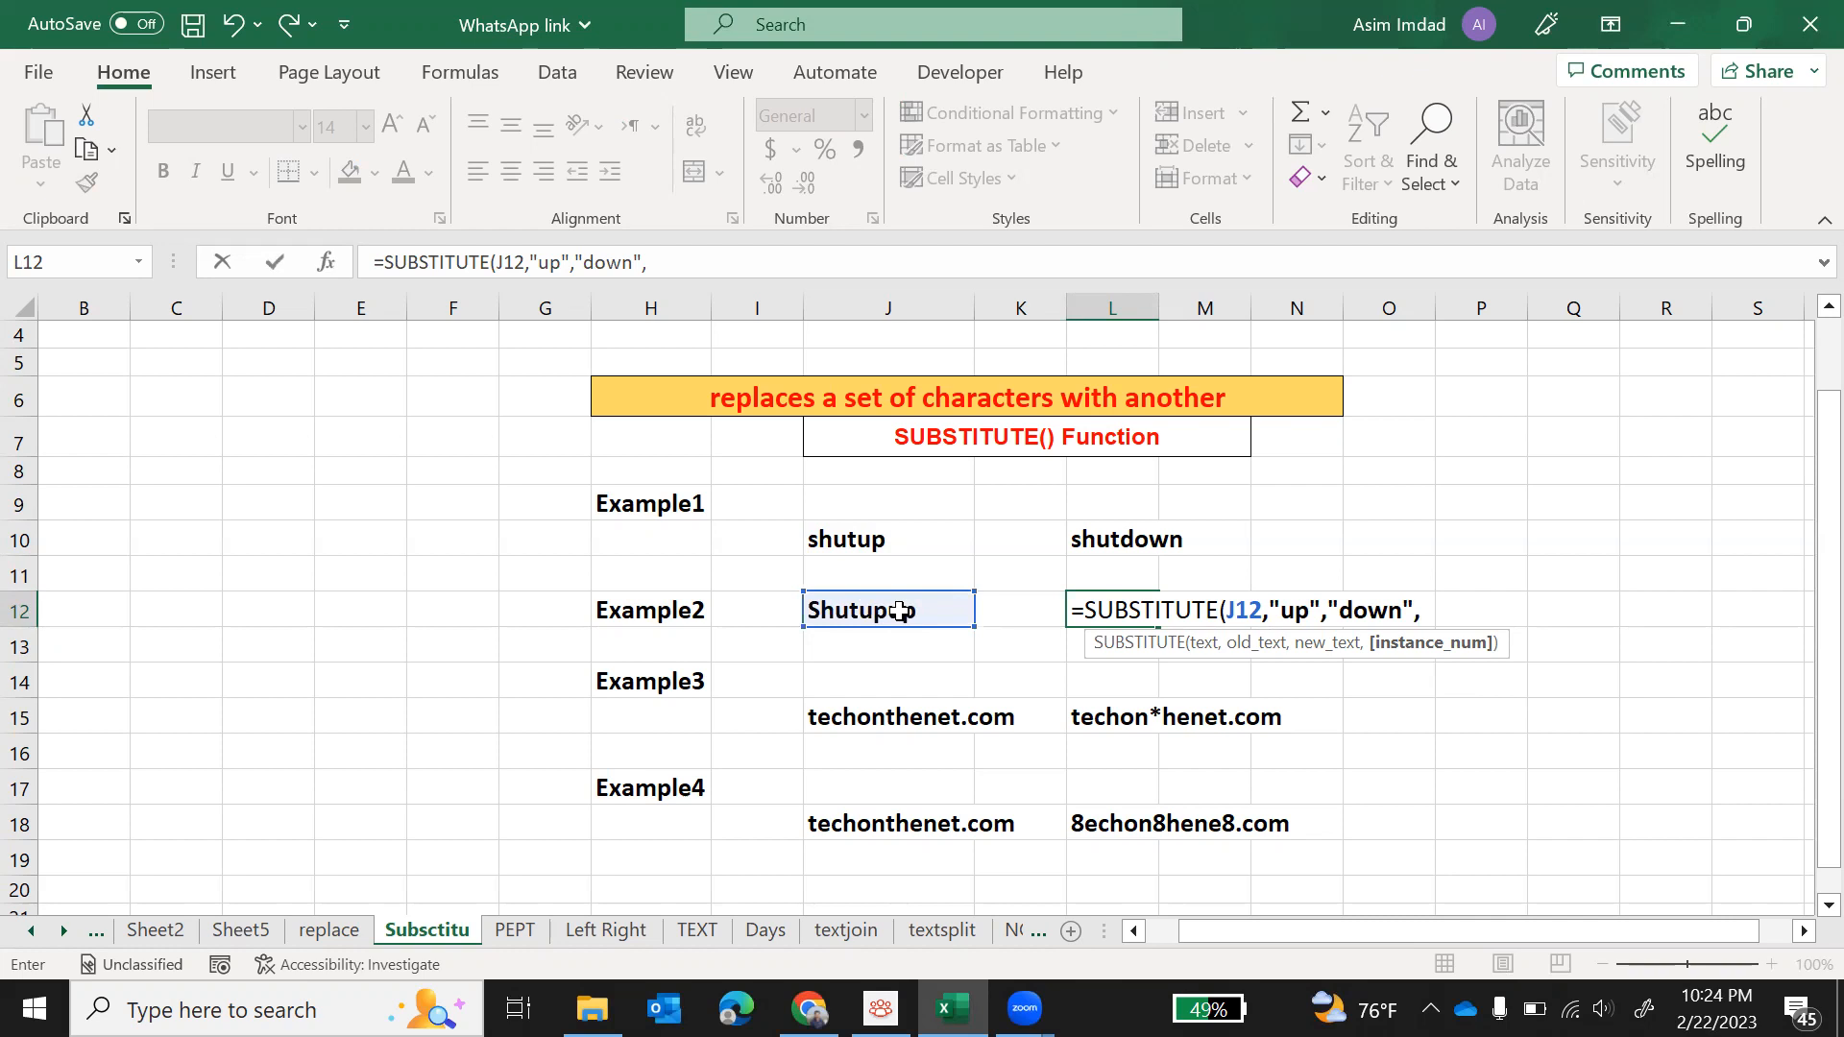
type("2)")
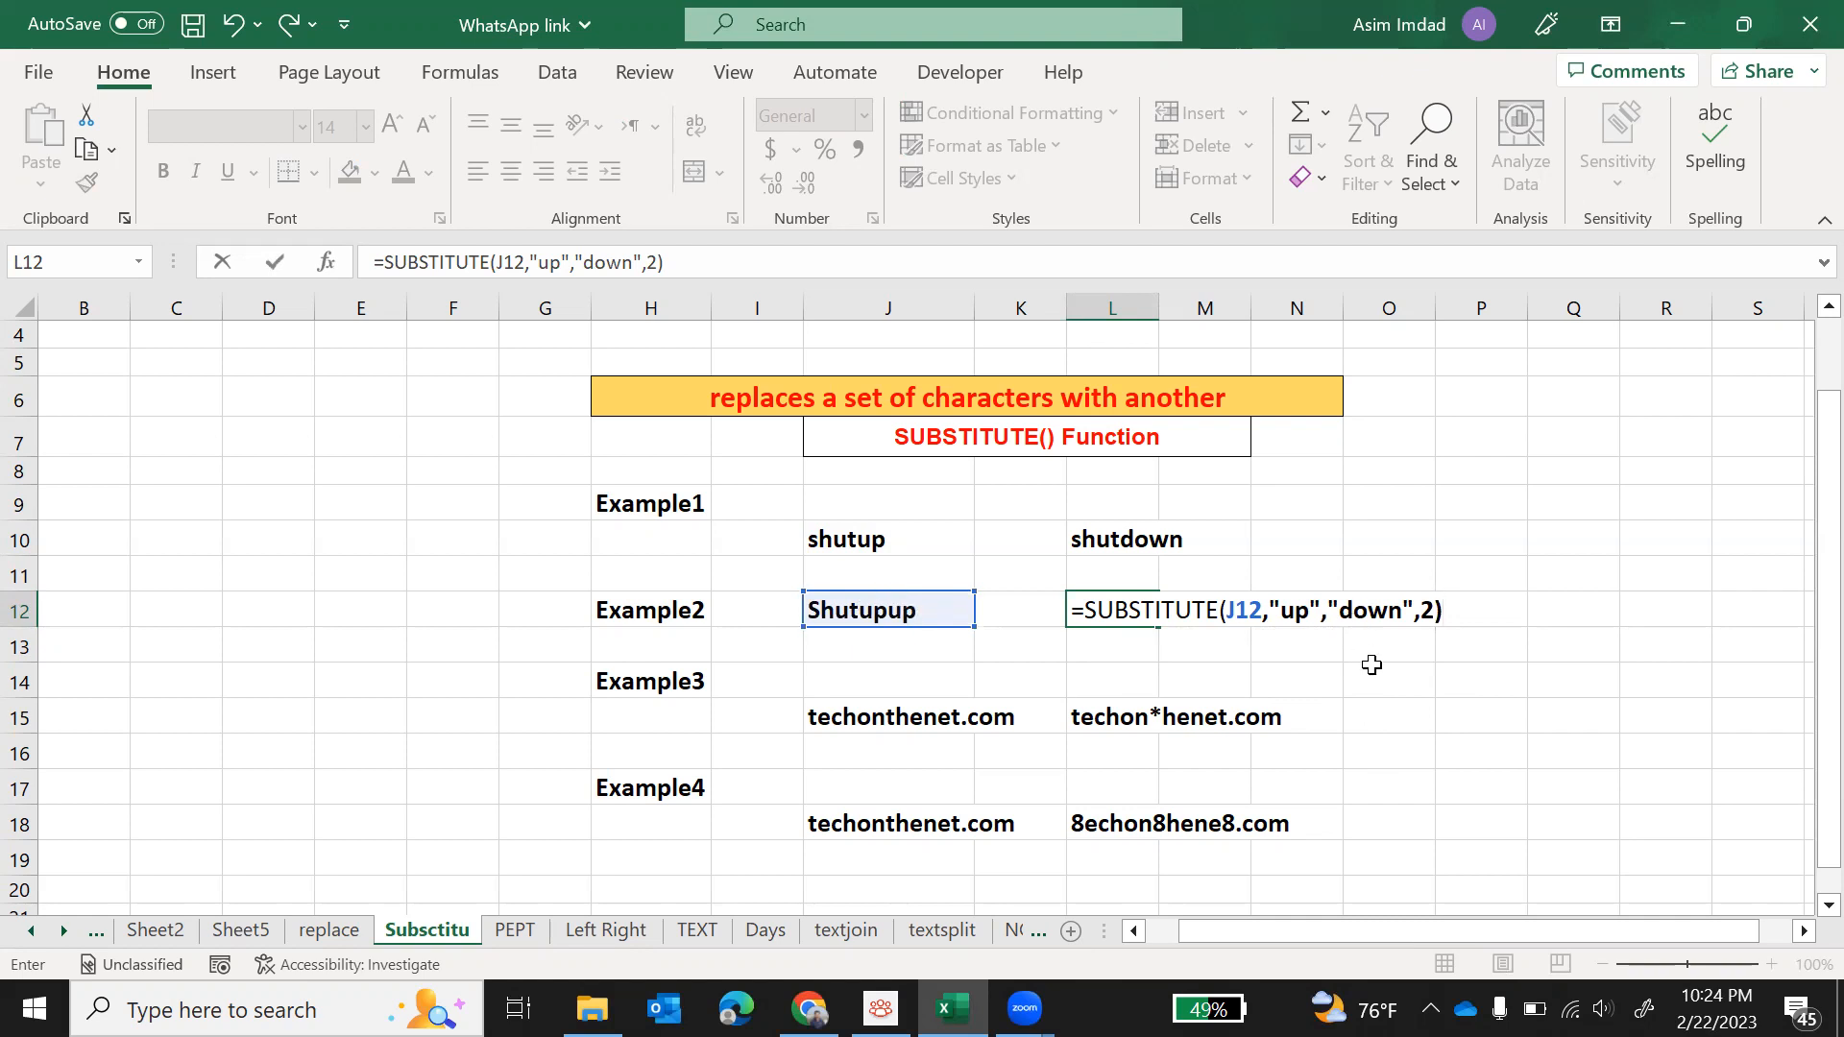
key("Return")
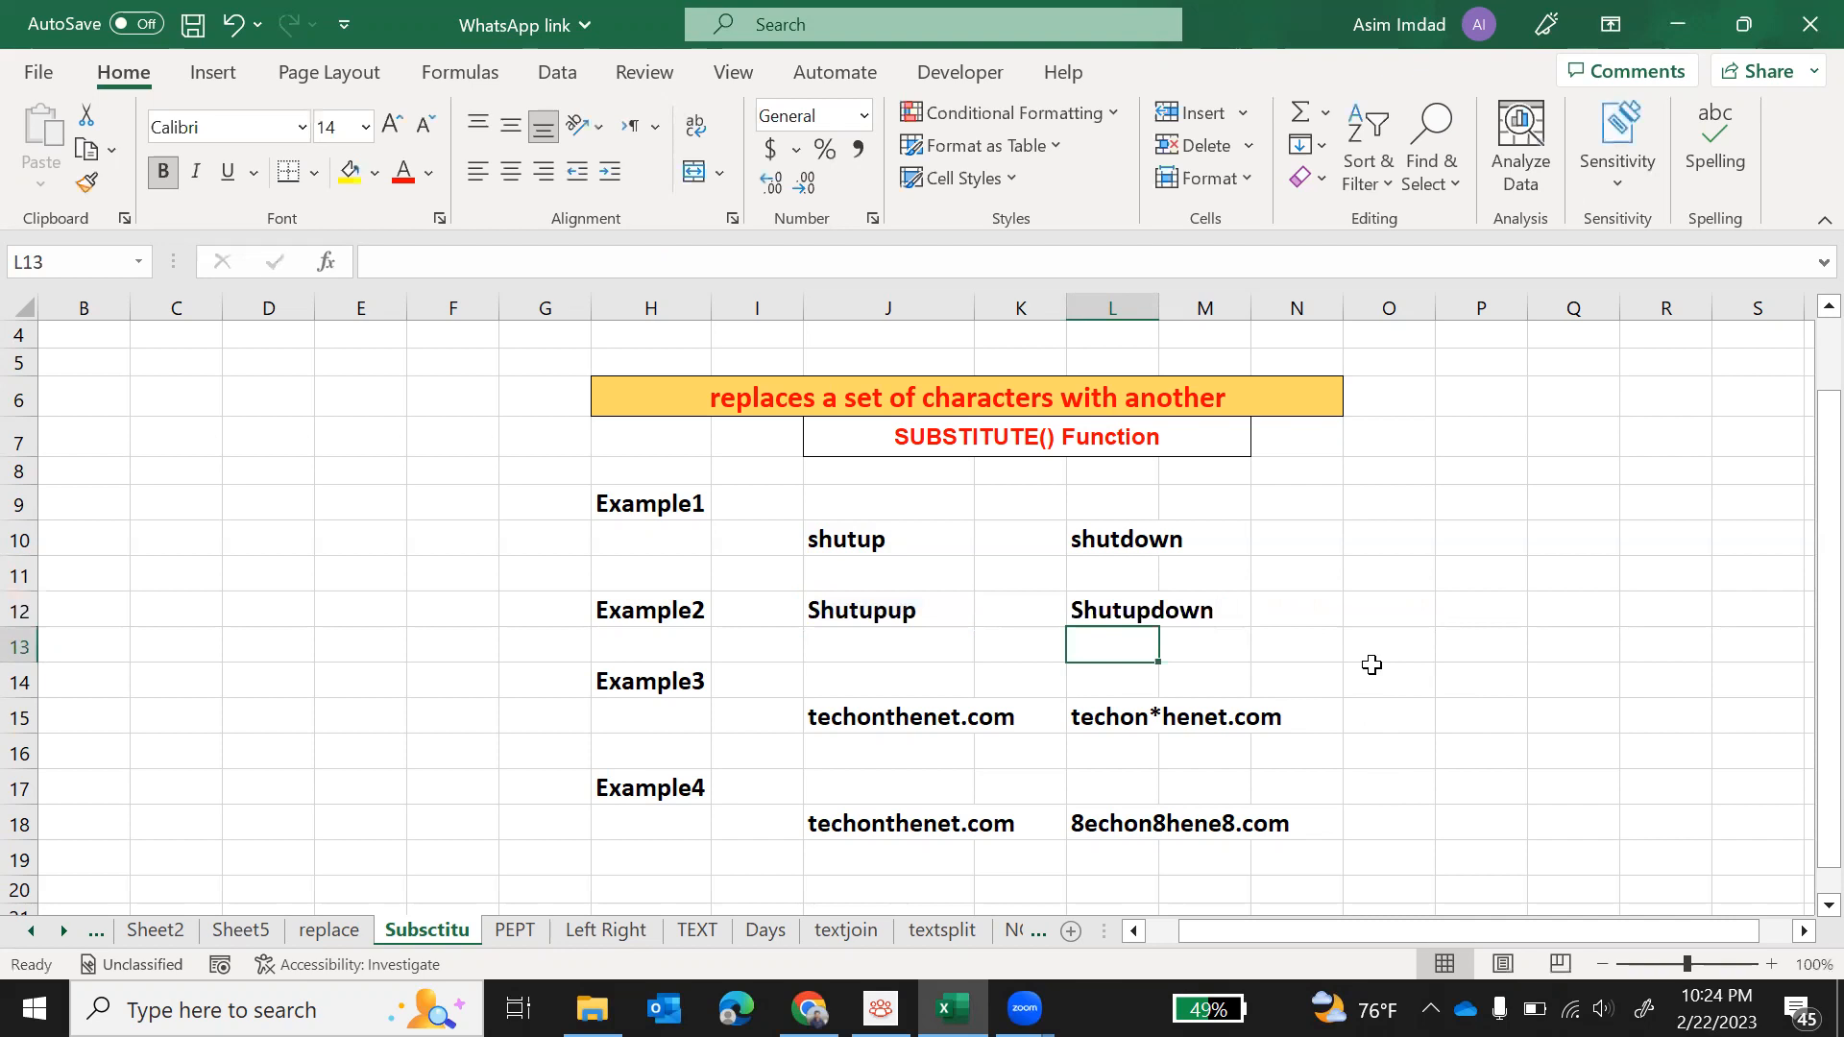
Step: Set the instance number in the L12 SUBSTITUTE formula to 1 so only the first "up" is replaced
left_click(1120, 610)
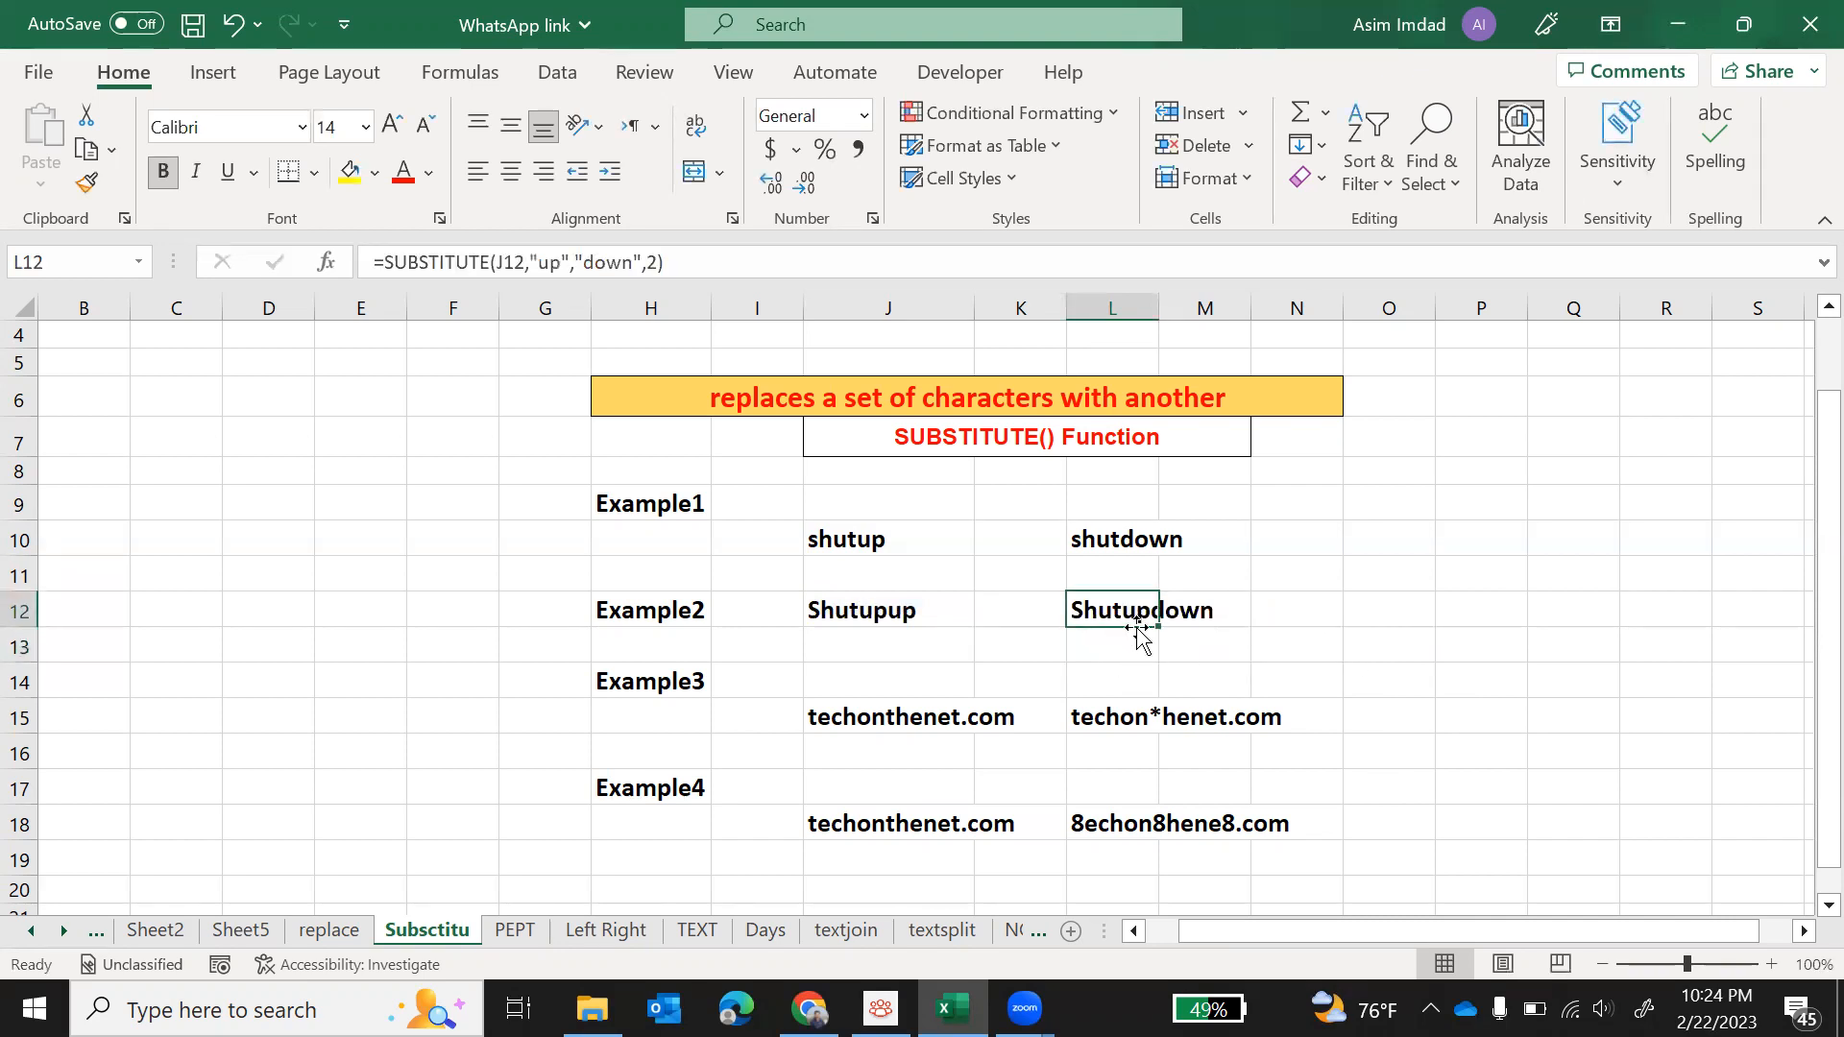
left_click(1183, 636)
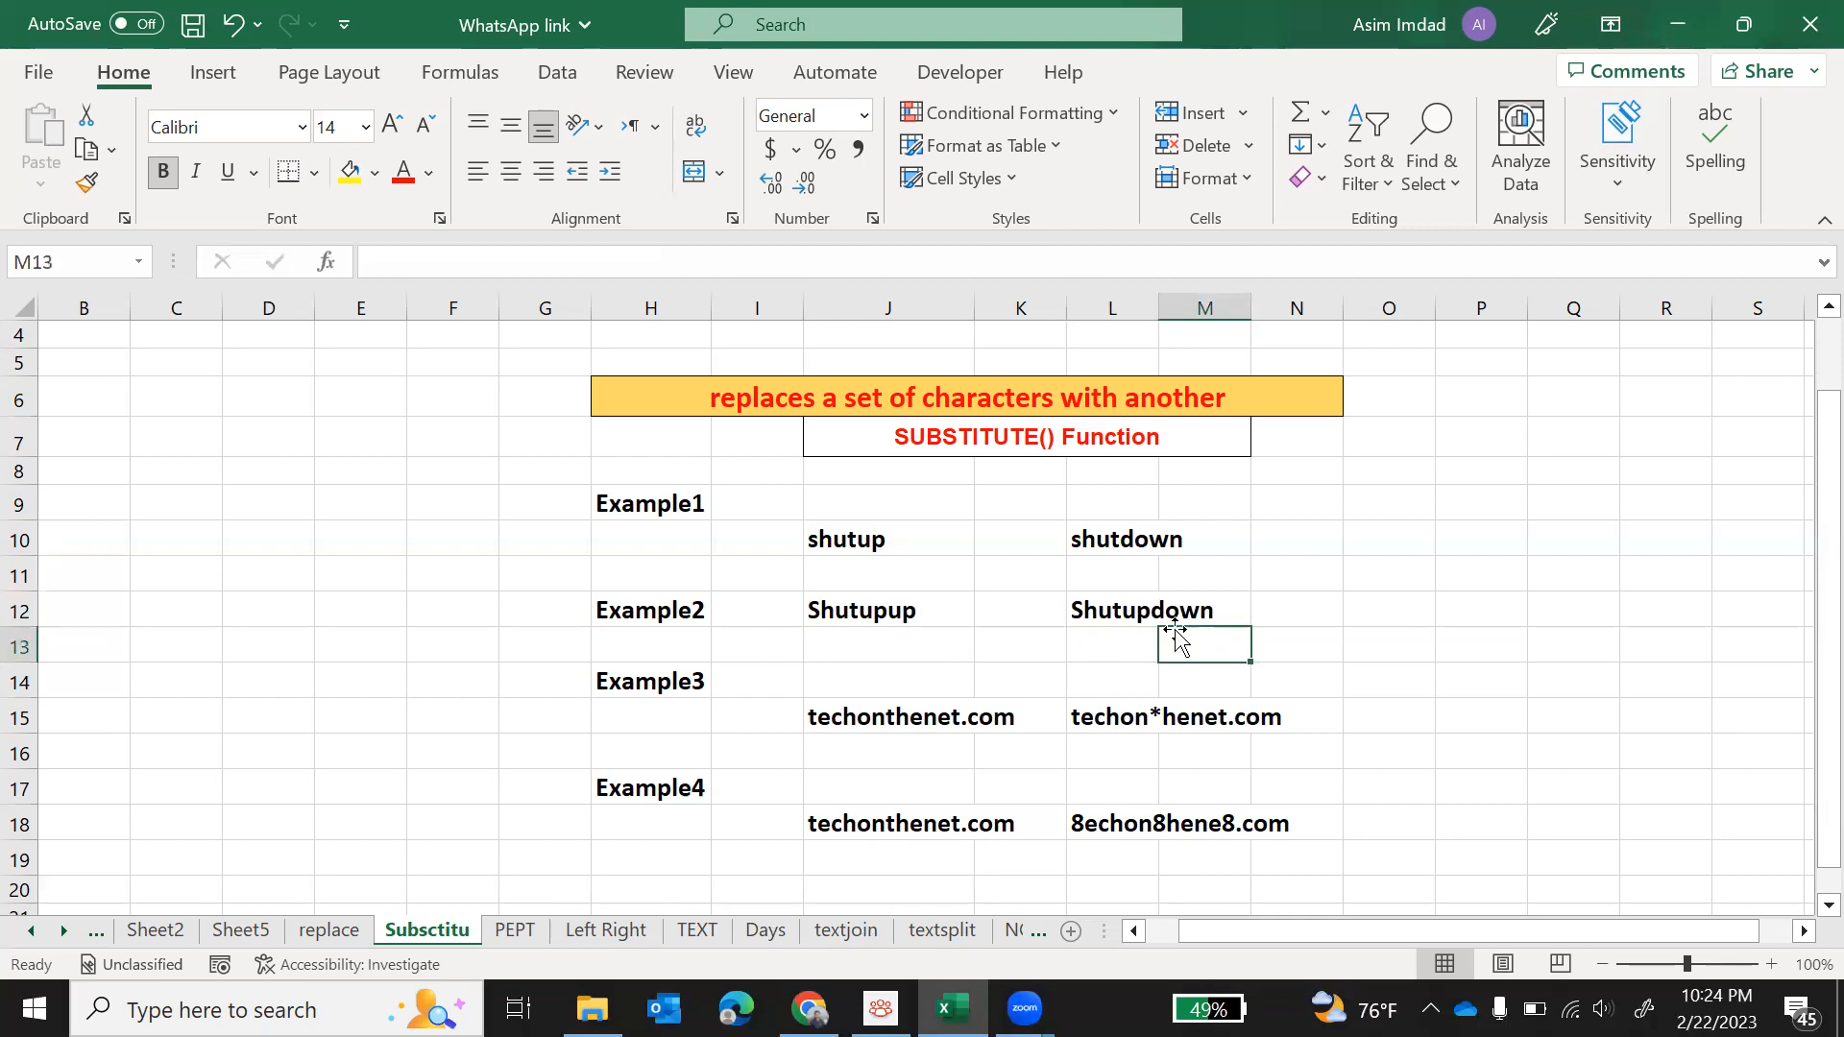
left_click(1116, 615)
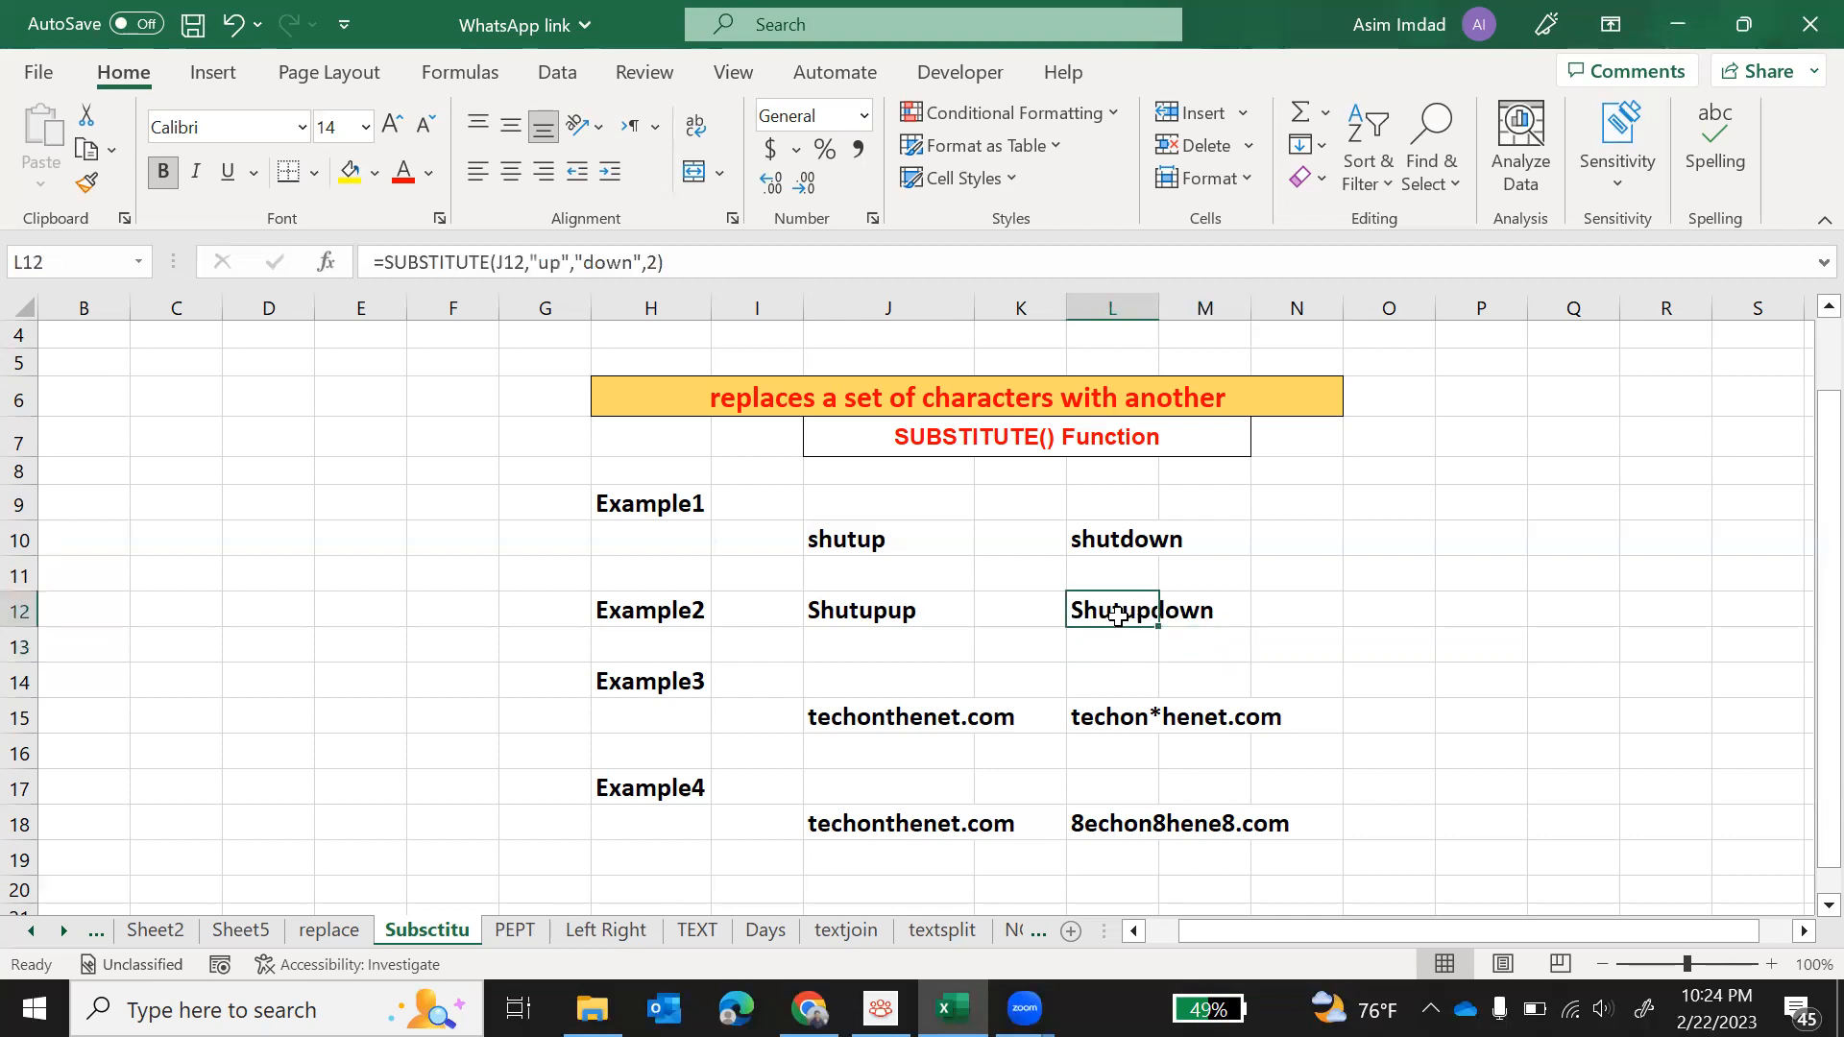
left_click(659, 264)
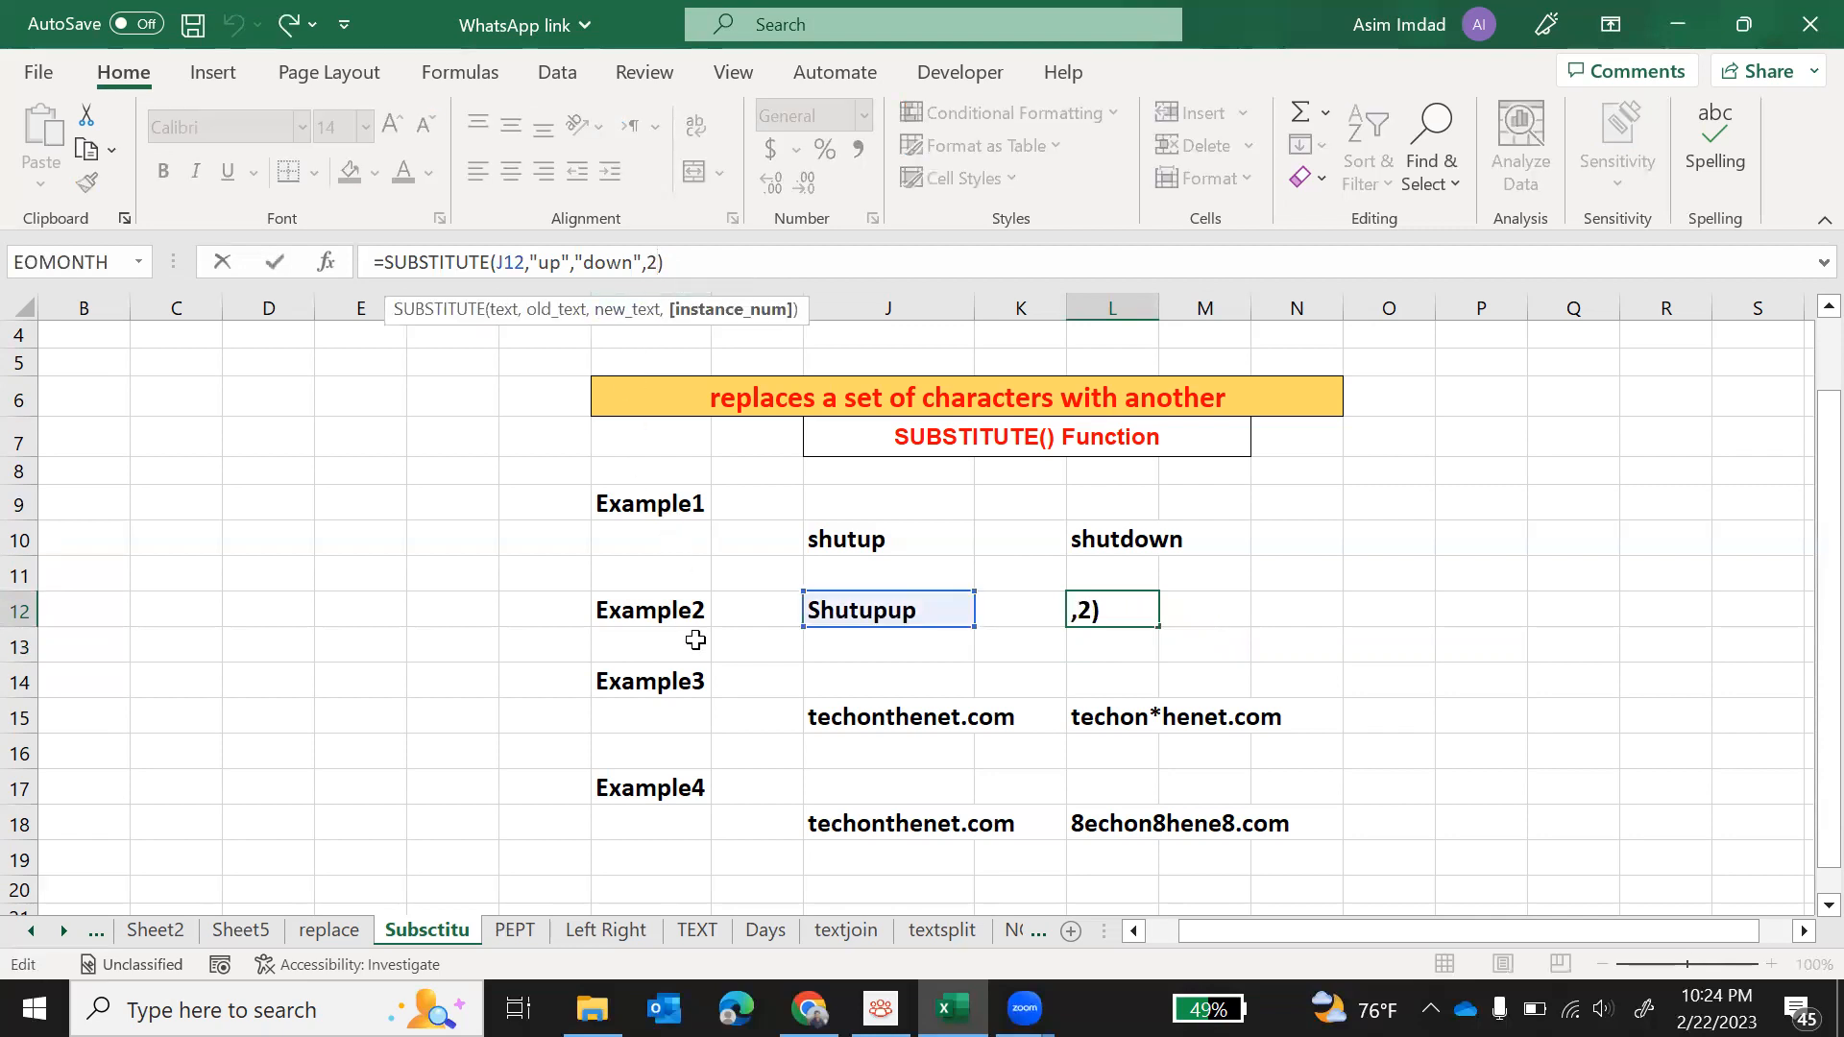
key("BackSpace")
type("1")
key("Return")
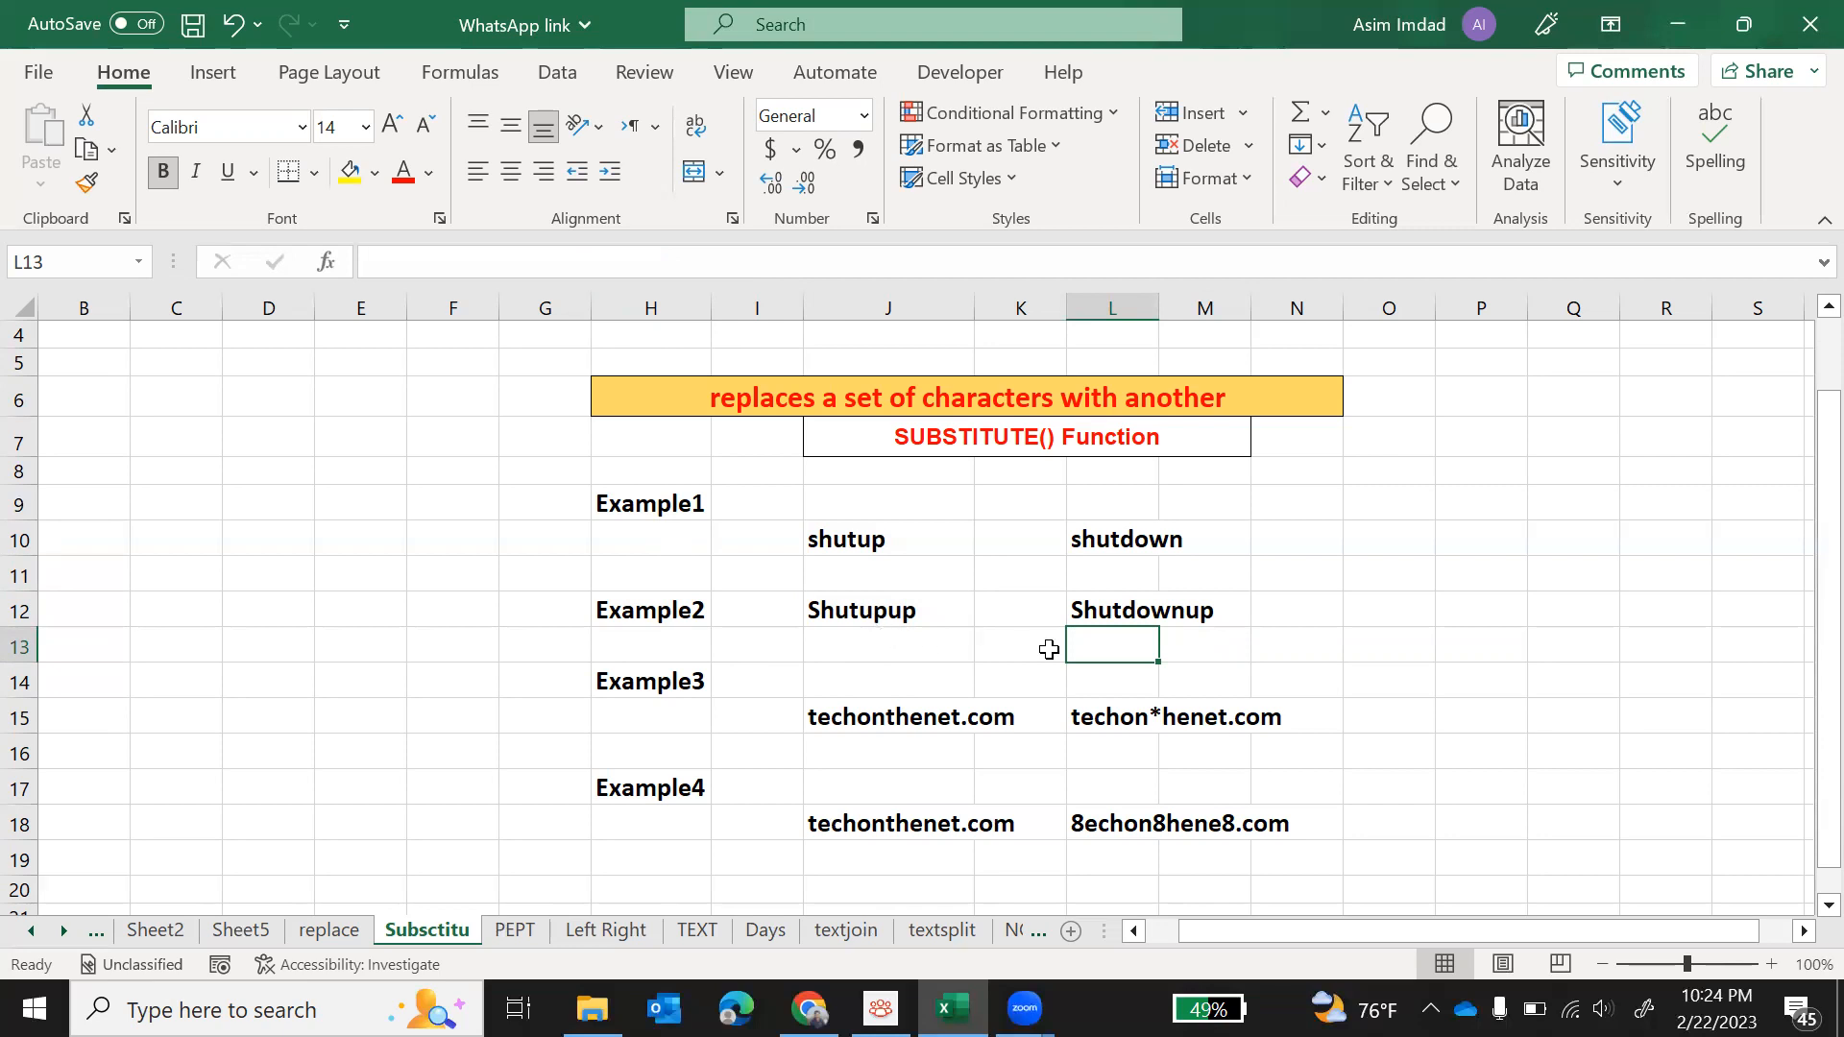
Step: Remove the instance number argument from the L12 SUBSTITUTE formula so every "up" is replaced
left_click(1103, 611)
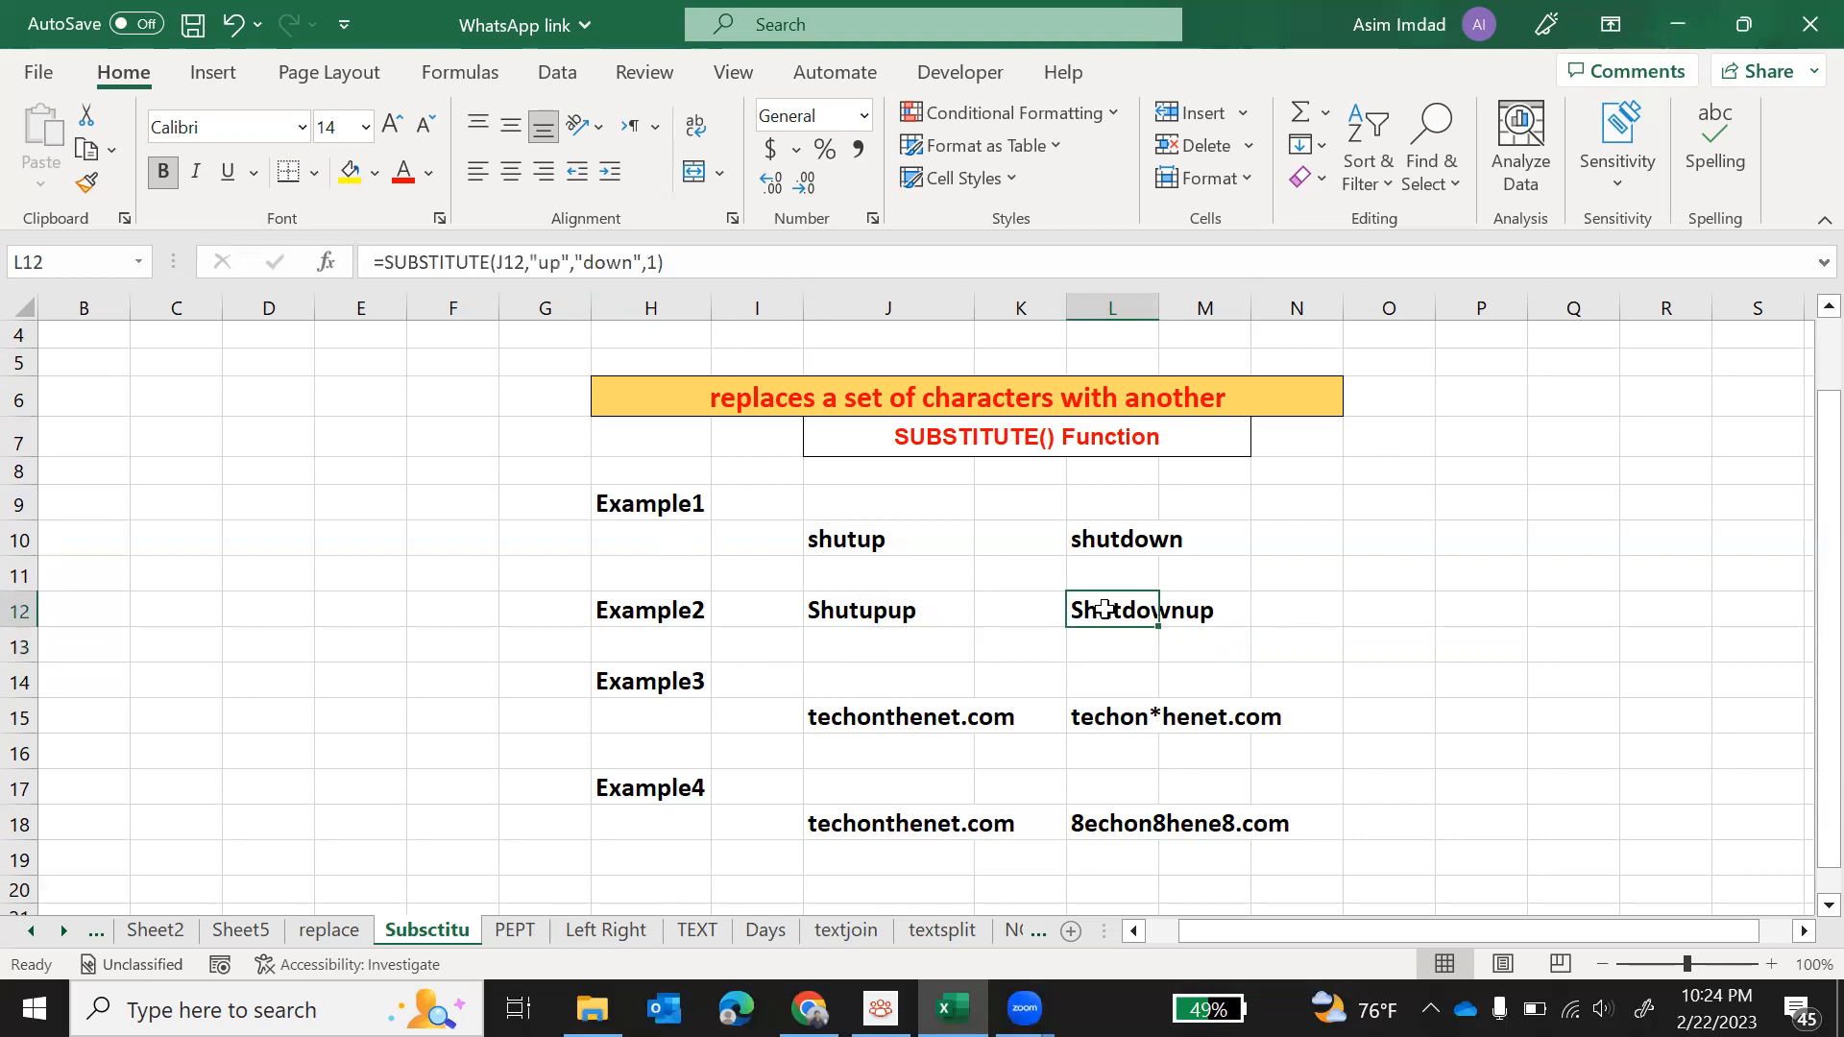
left_click(660, 264)
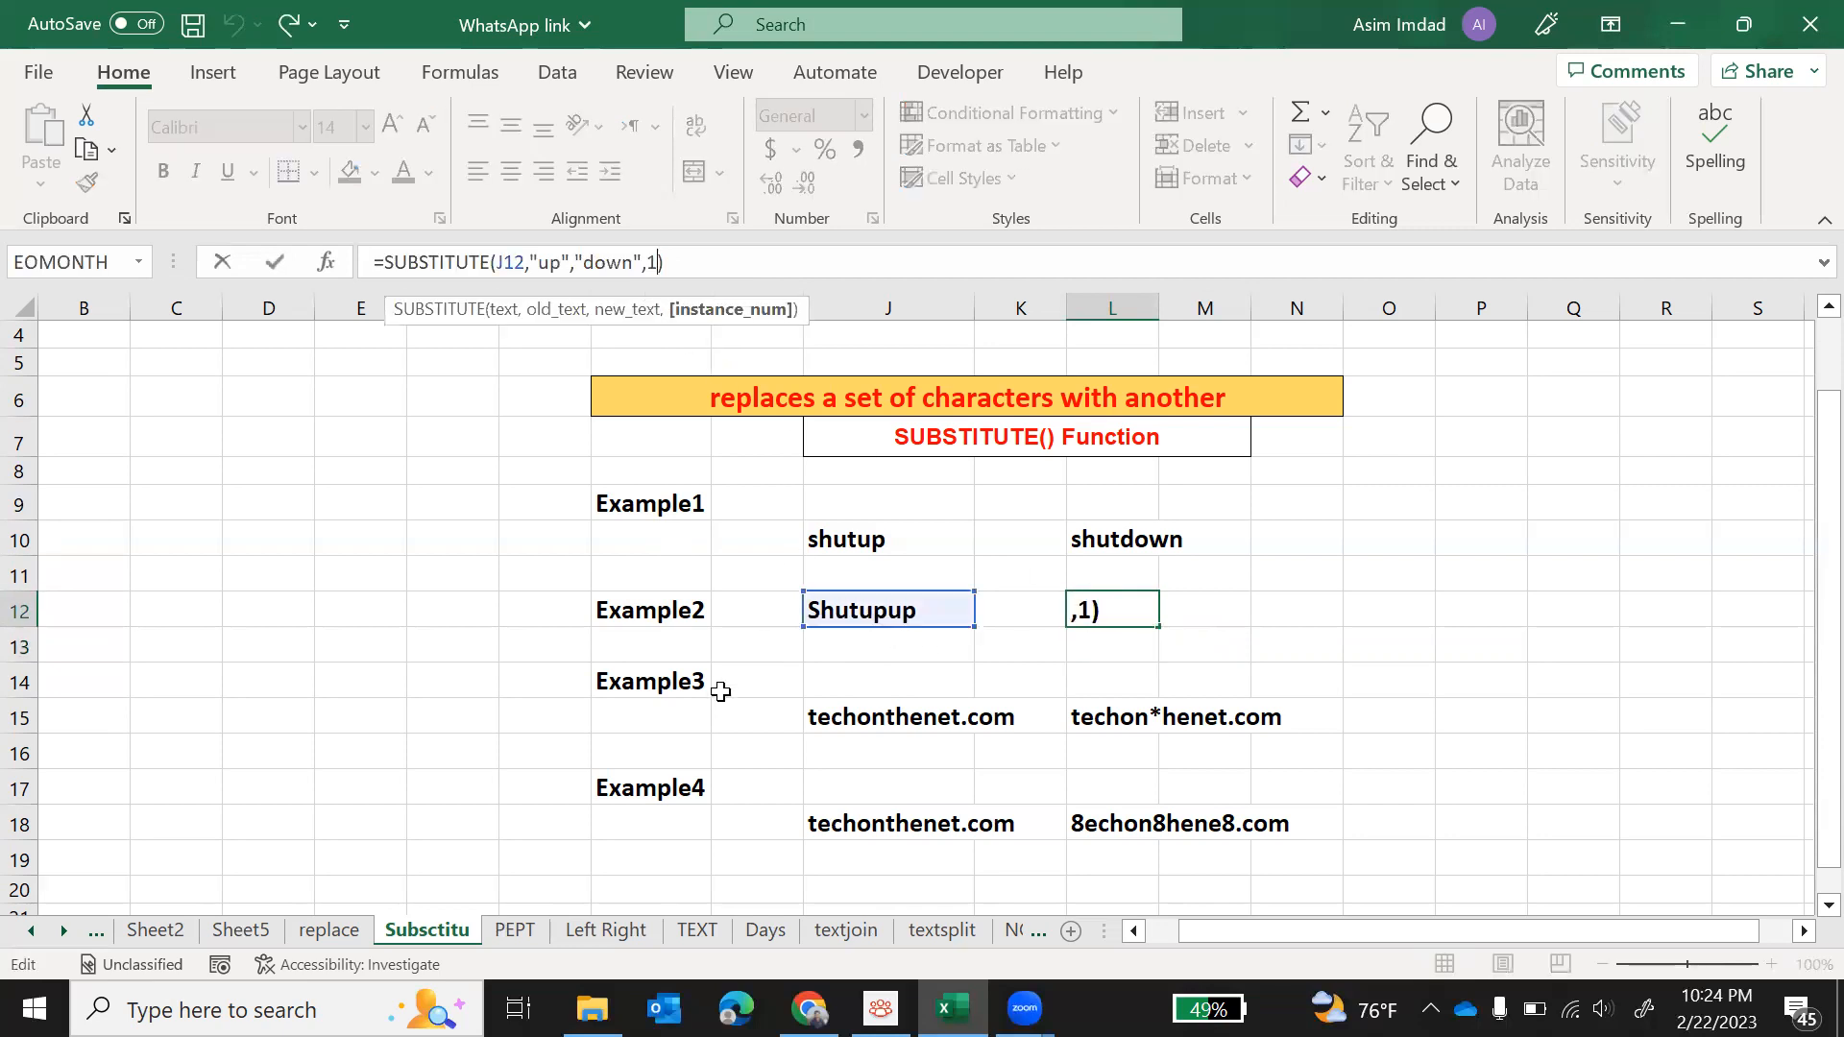
key("BackSpace")
key("BackSpace")
key("Return")
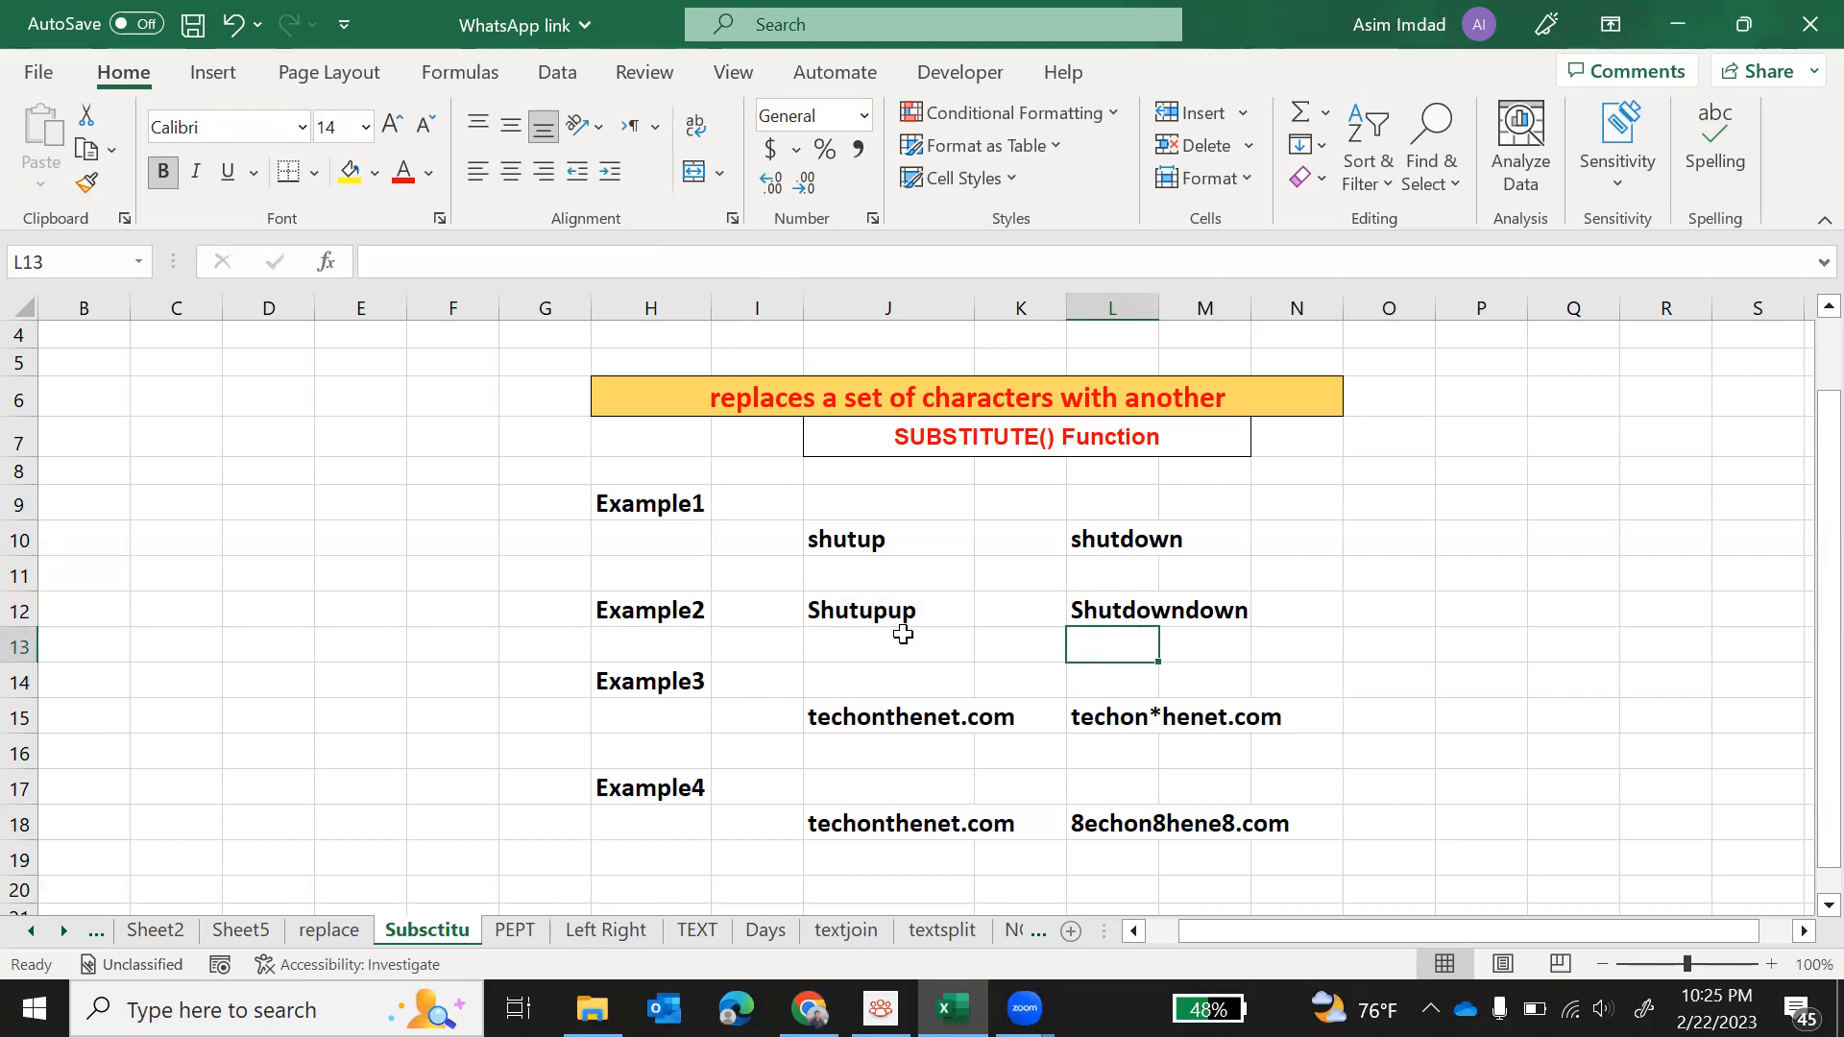
Step: Clear the Example3 result in L15 and enter the formula =SUBSTITUTE(J15,"t","*",2) there
left_click(1107, 725)
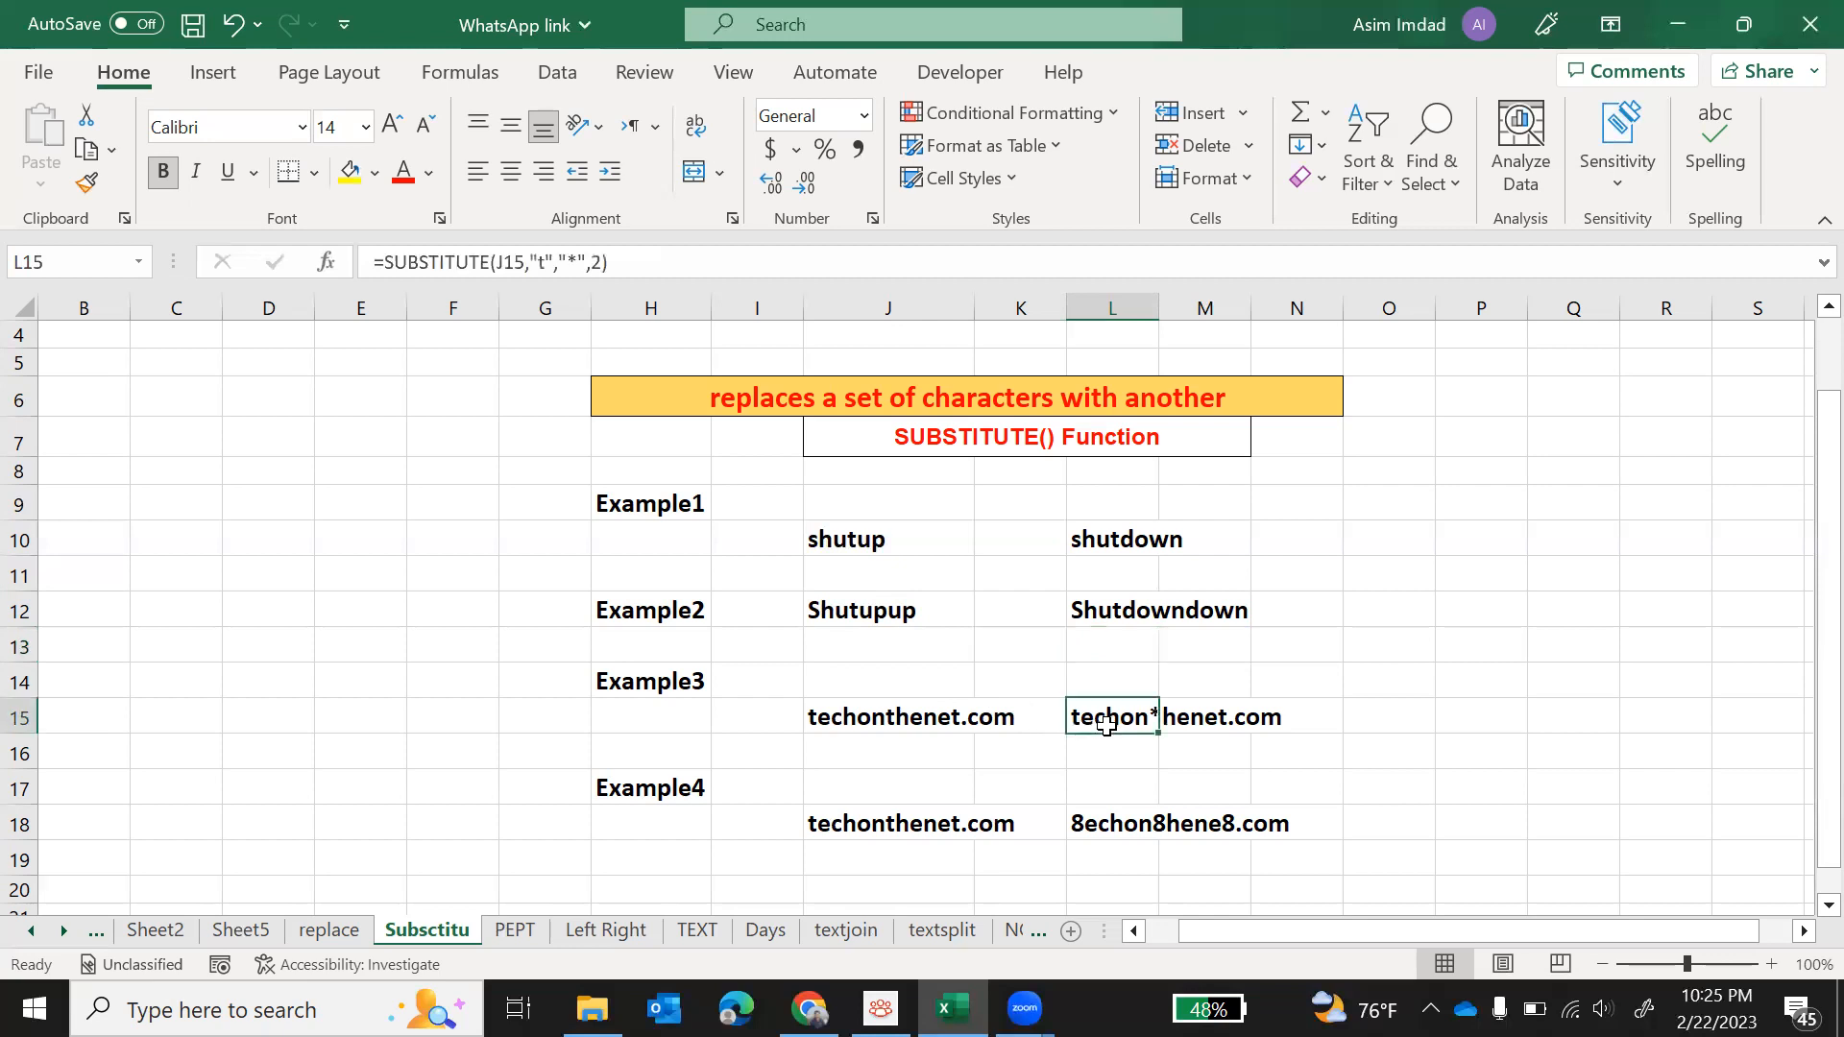
key("Delete")
type("=")
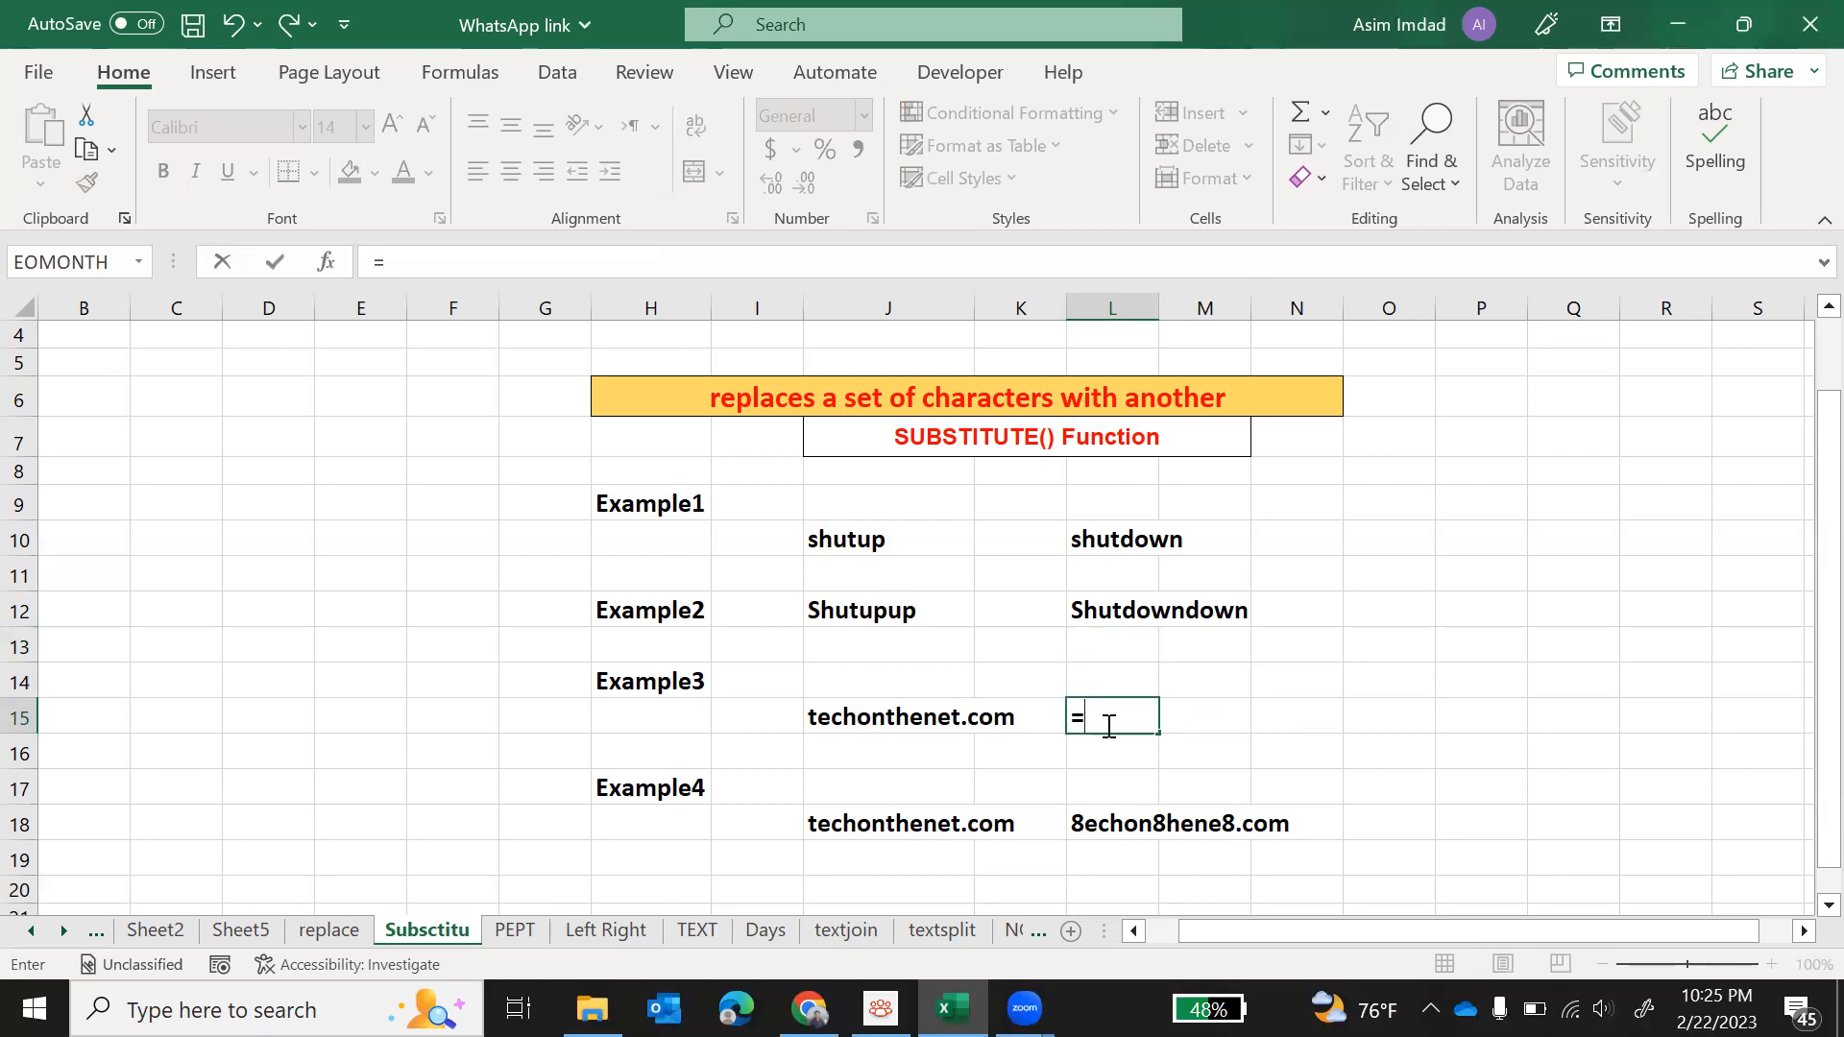
type("sub")
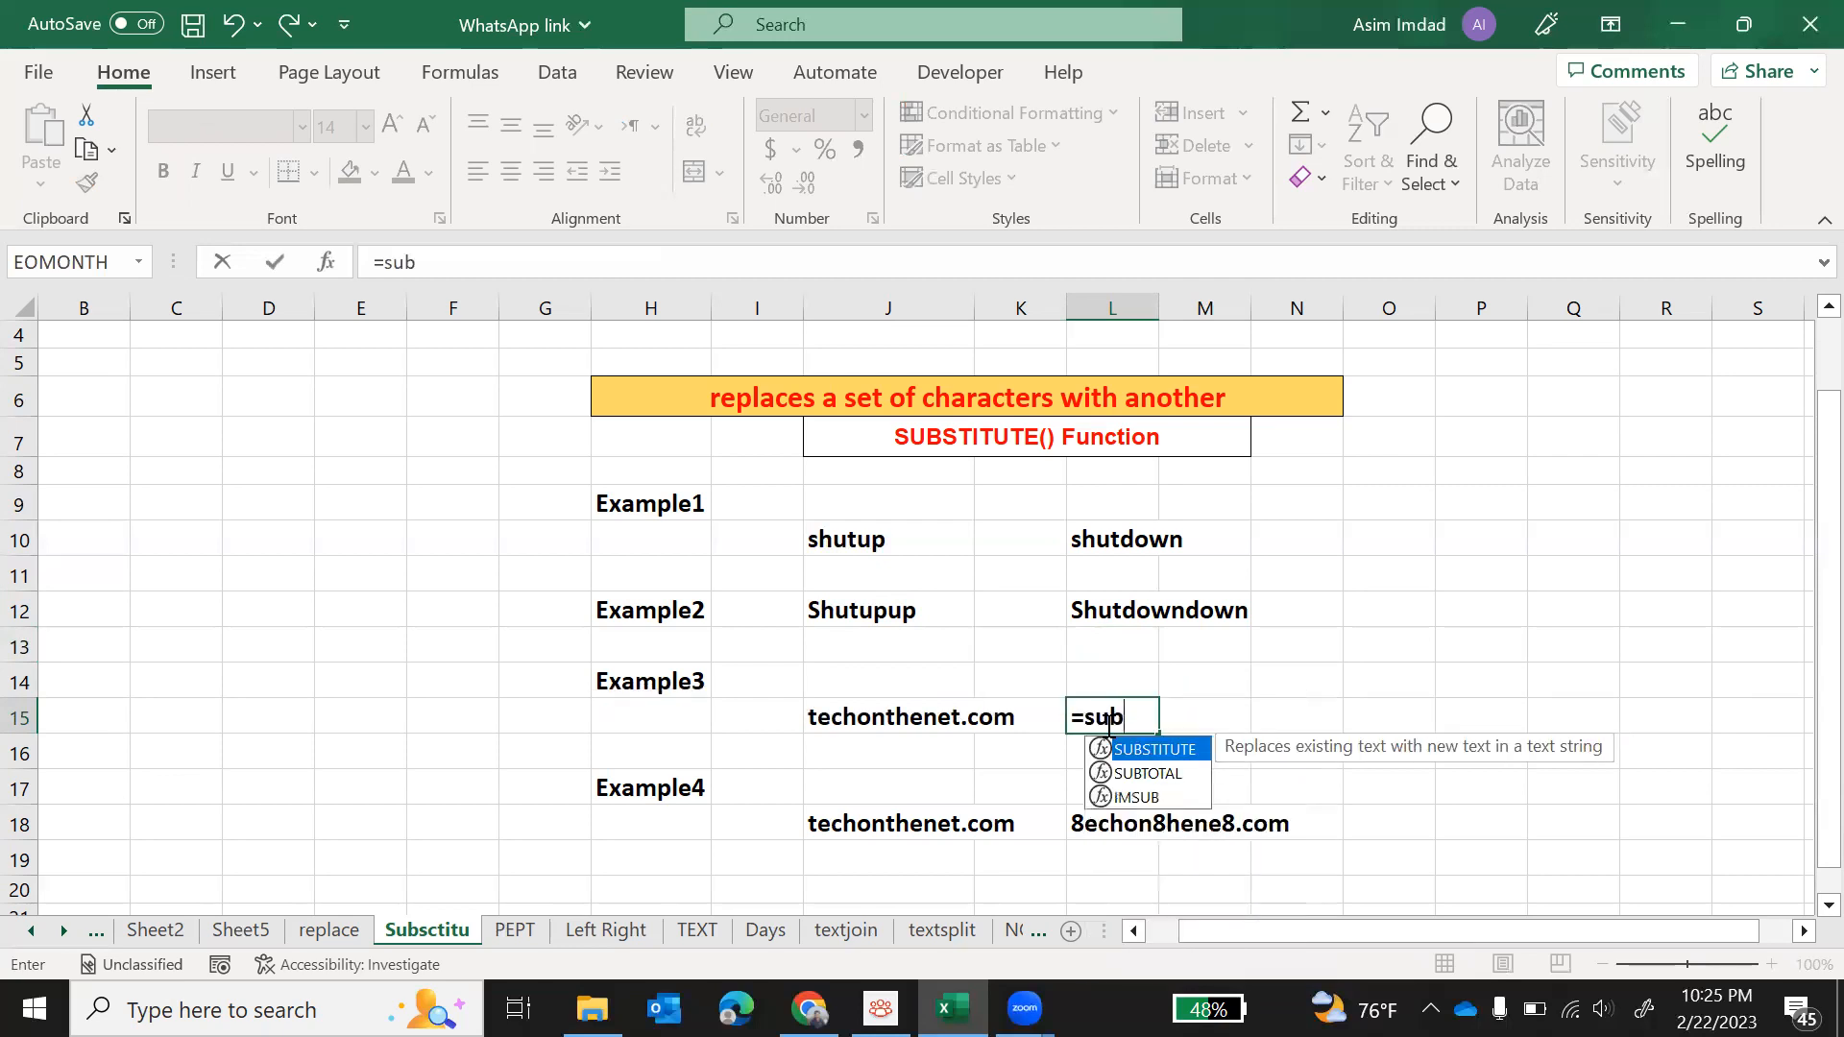
key("Tab")
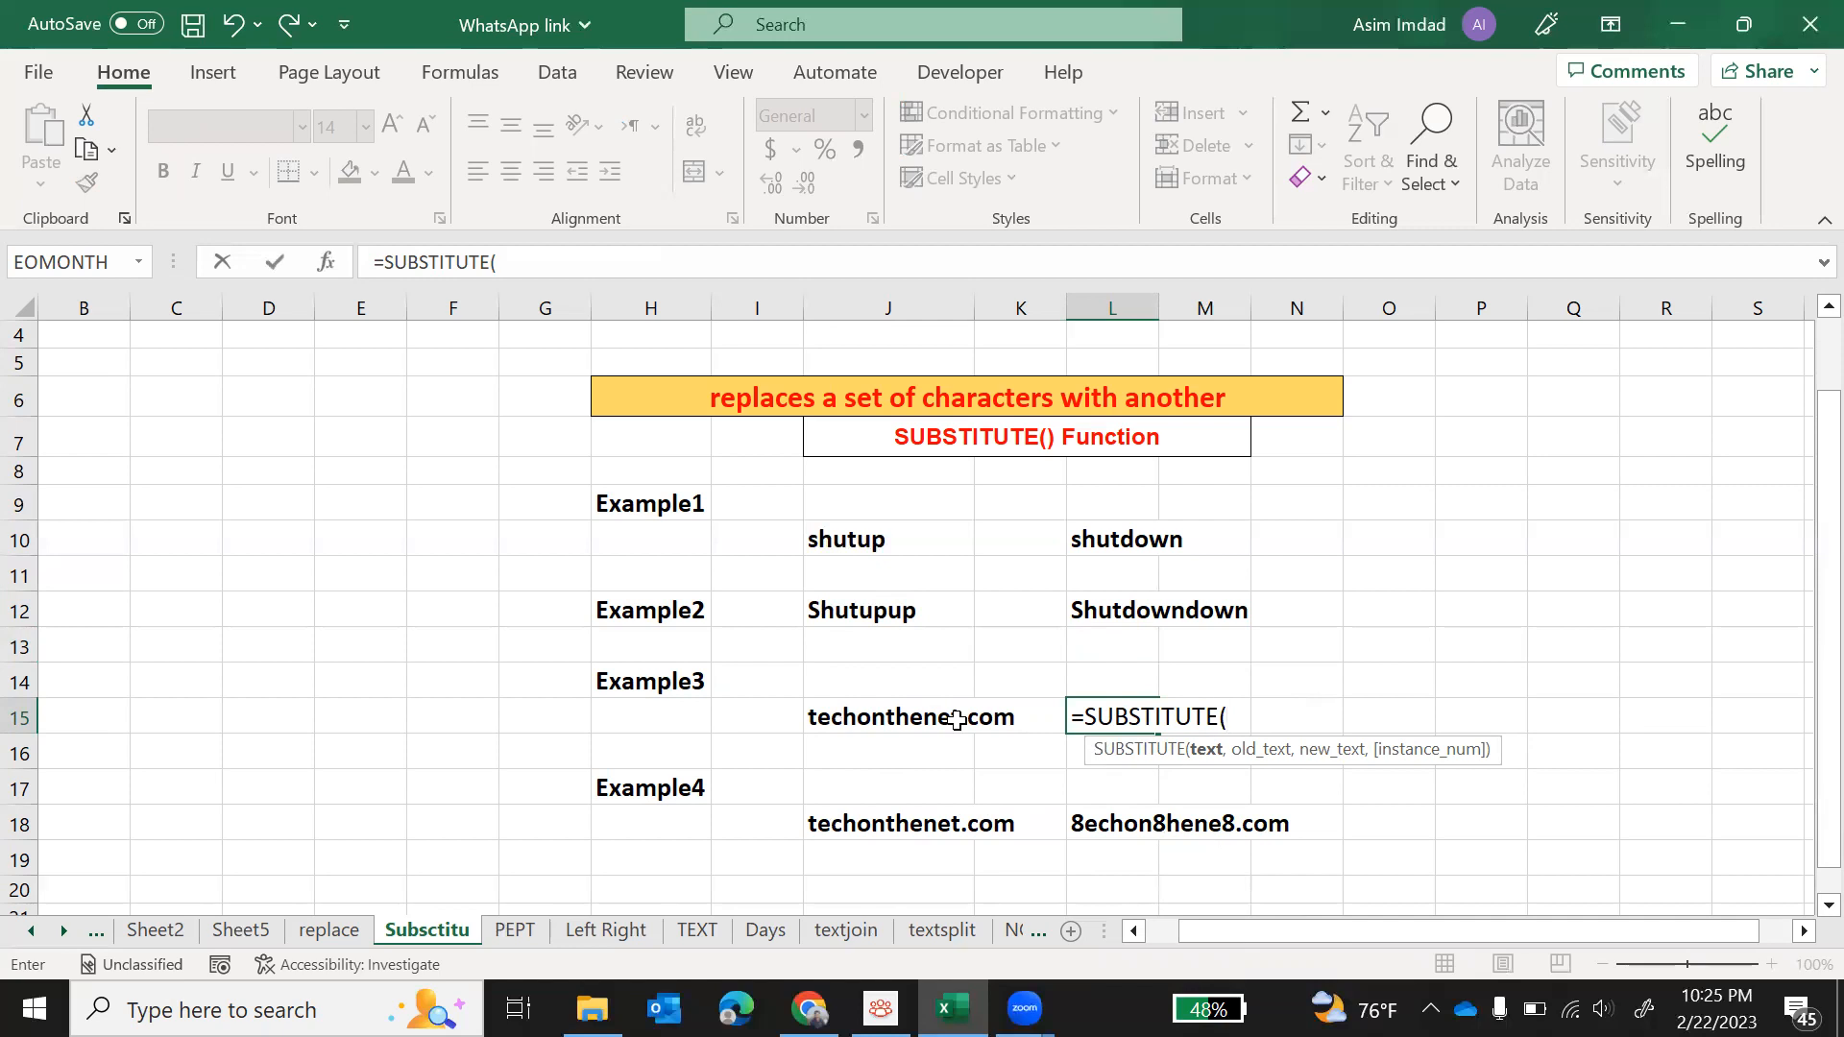
left_click(900, 725)
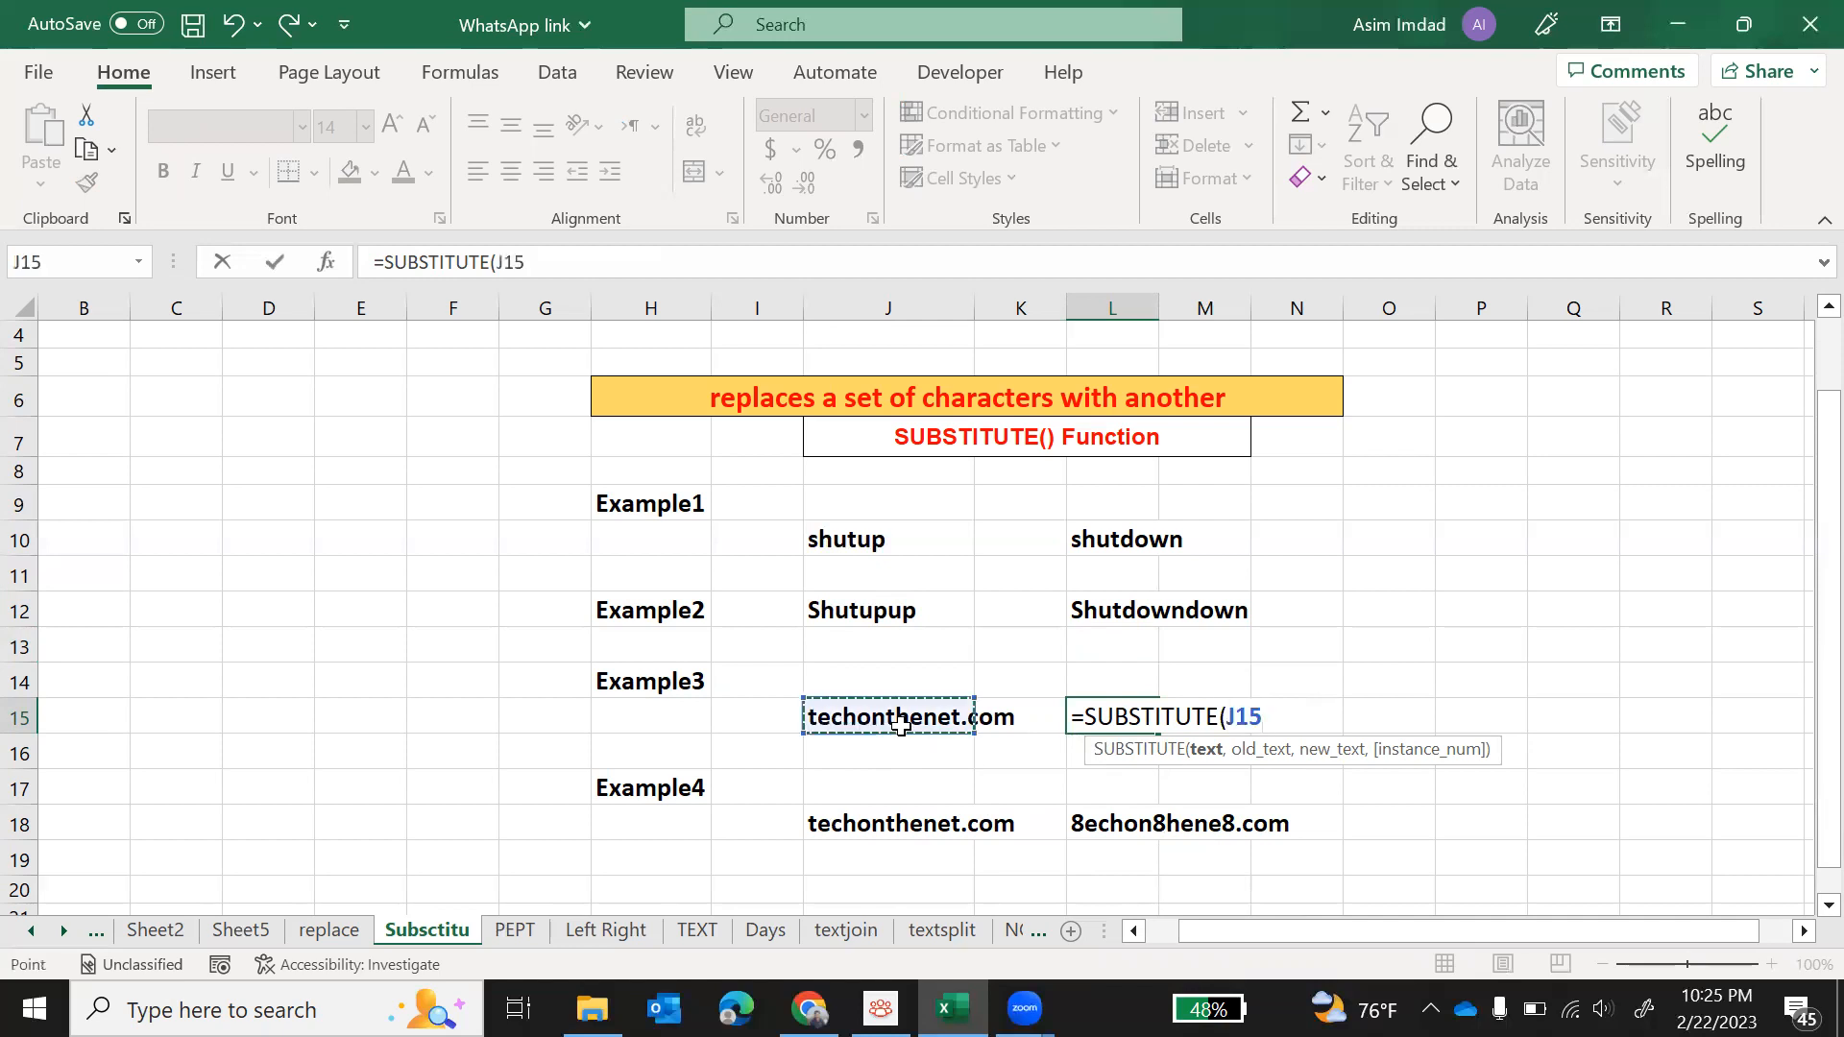
type(",\"t\"")
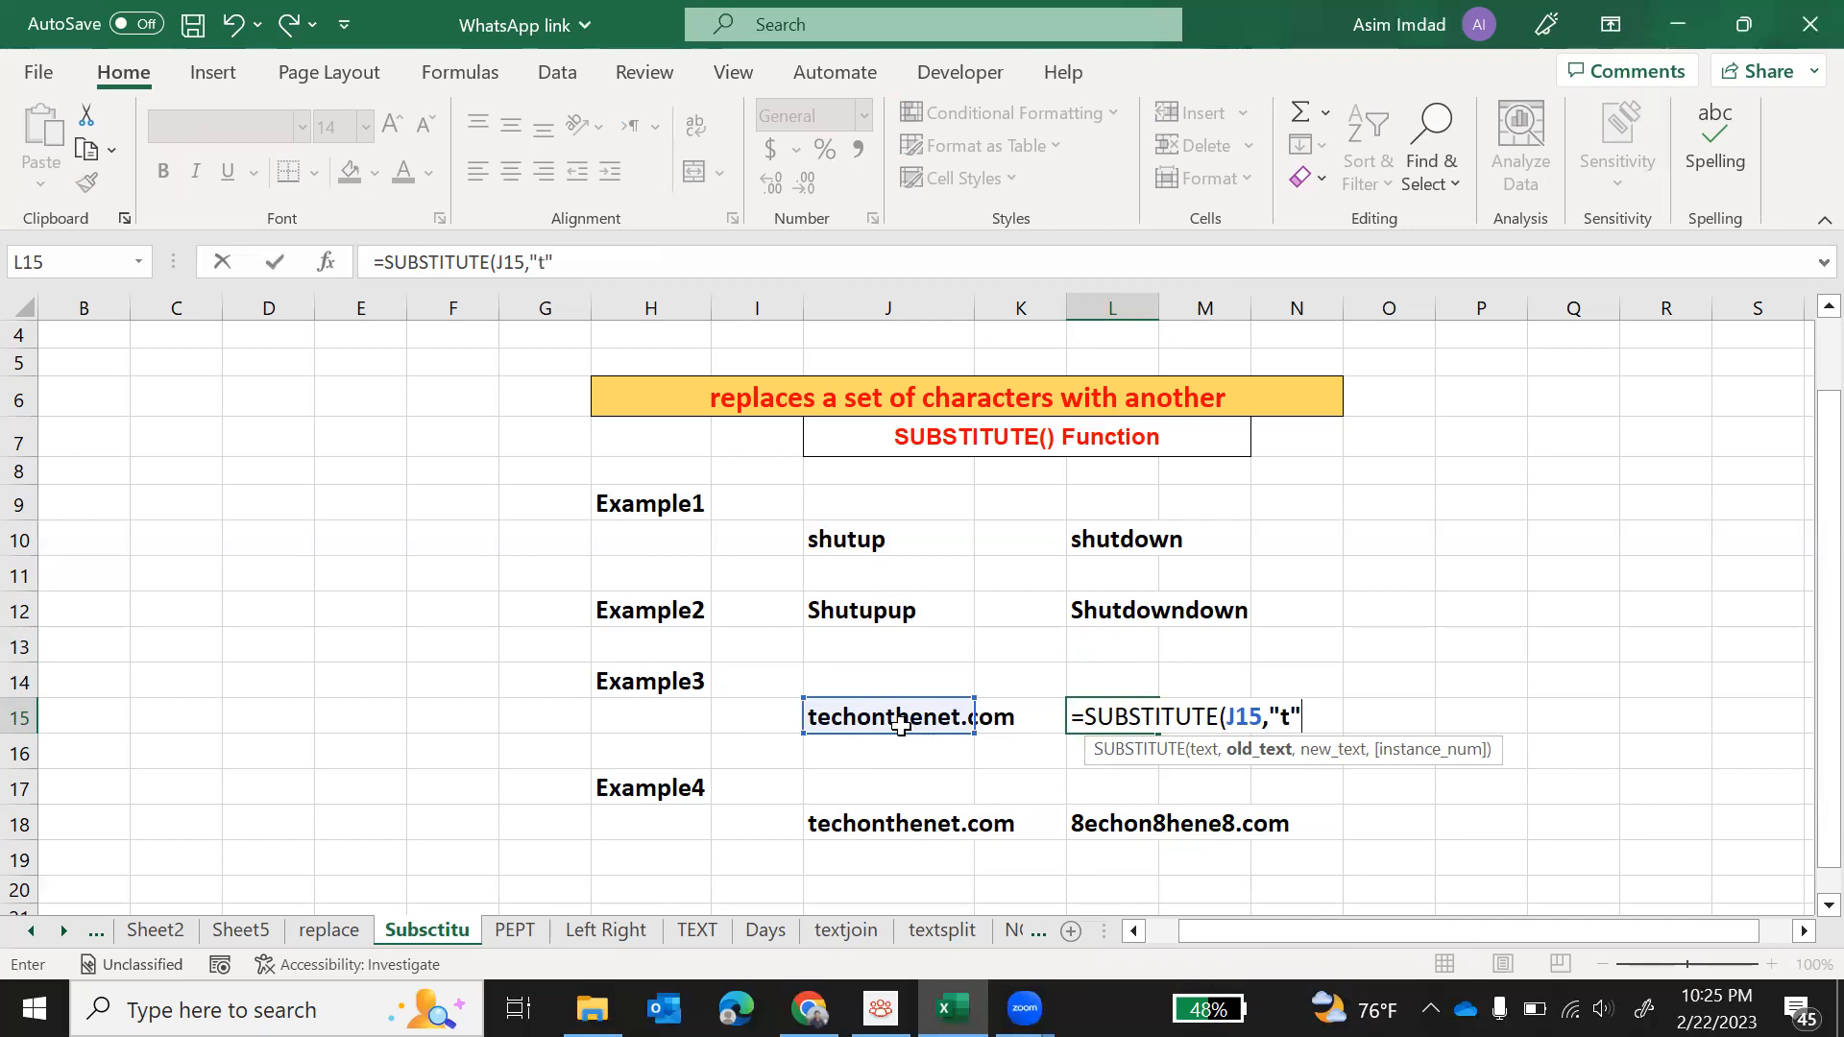
type(",\"")
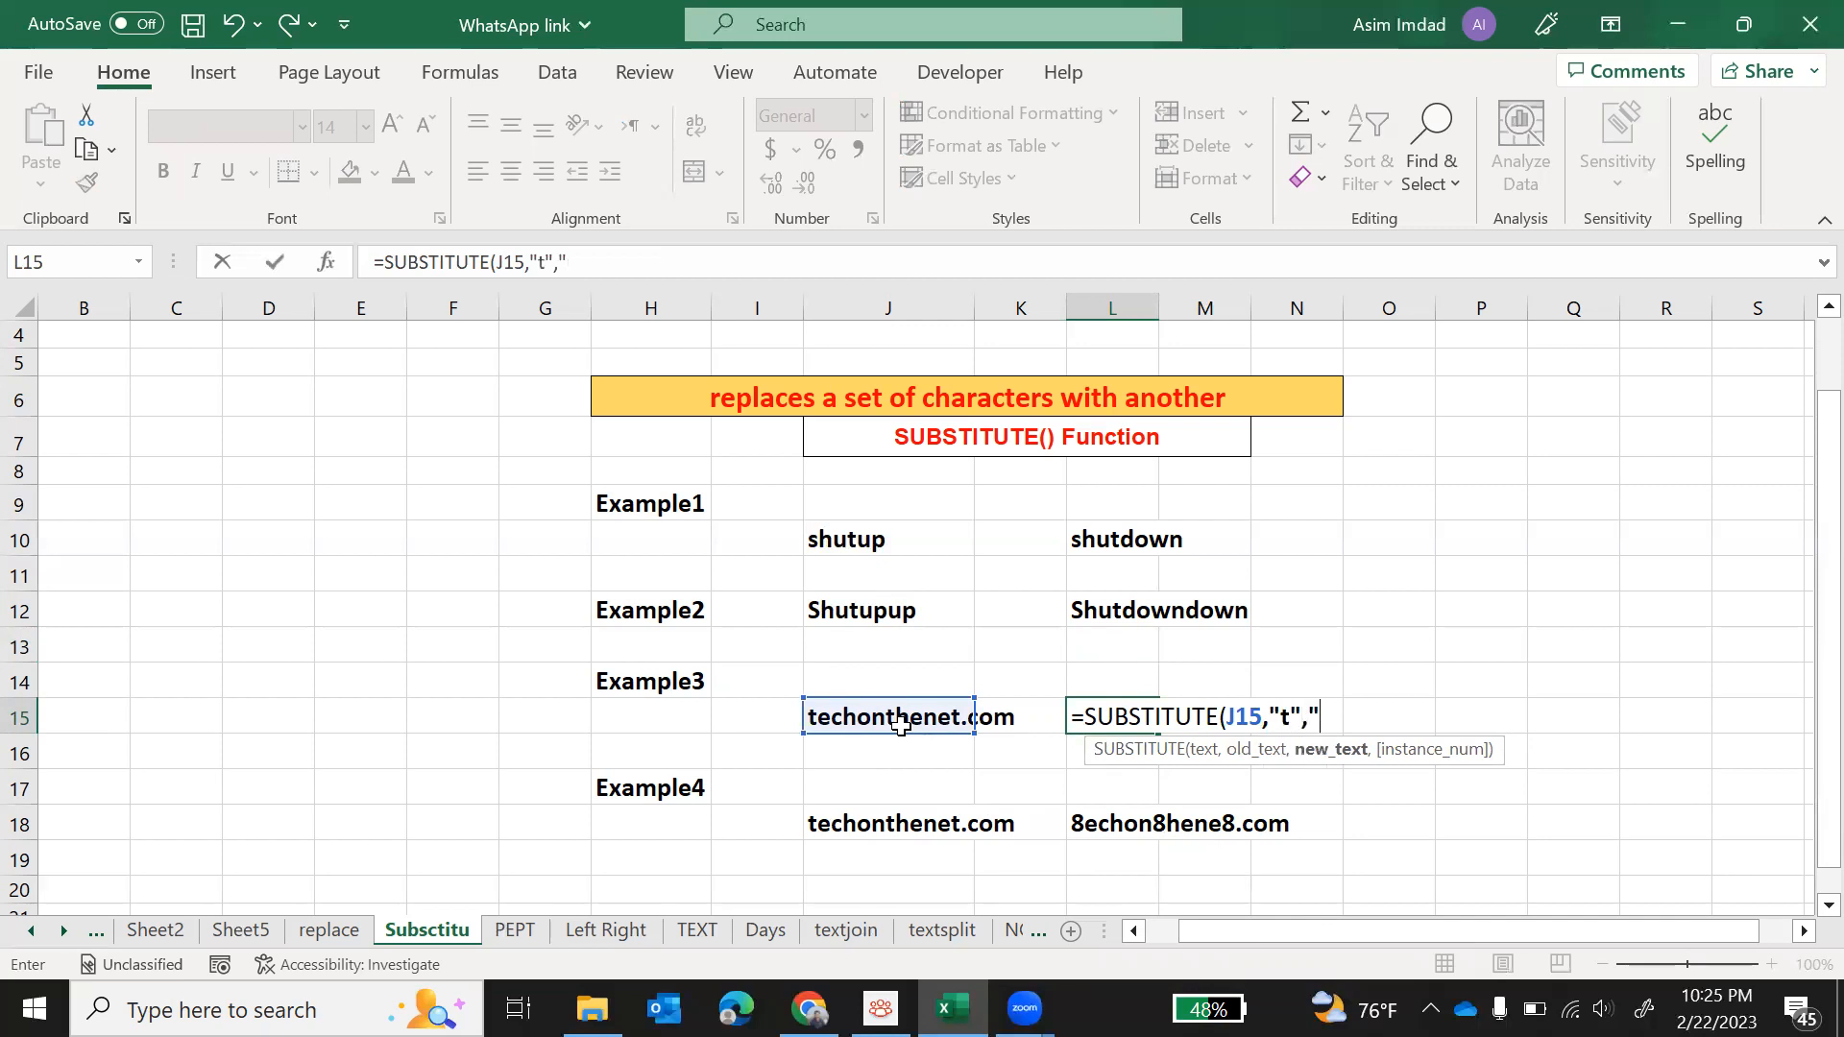
type("*\",")
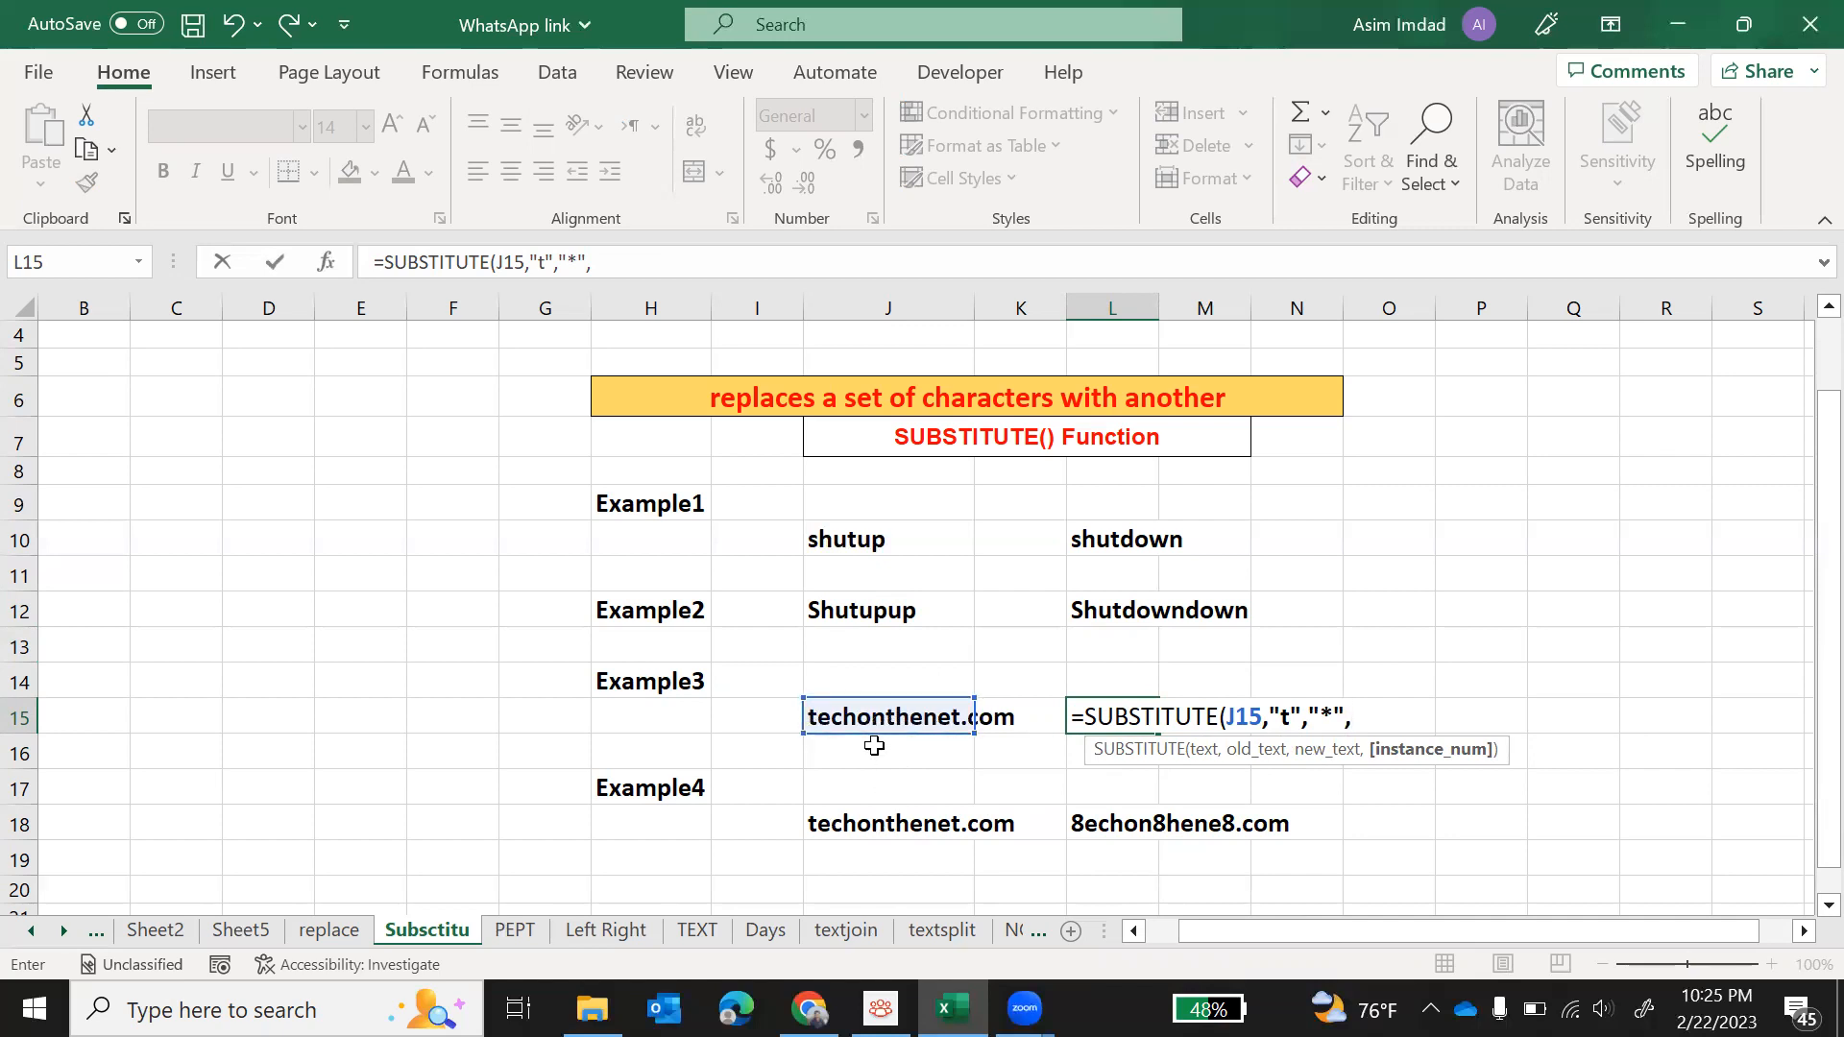
type("2)")
key("Return")
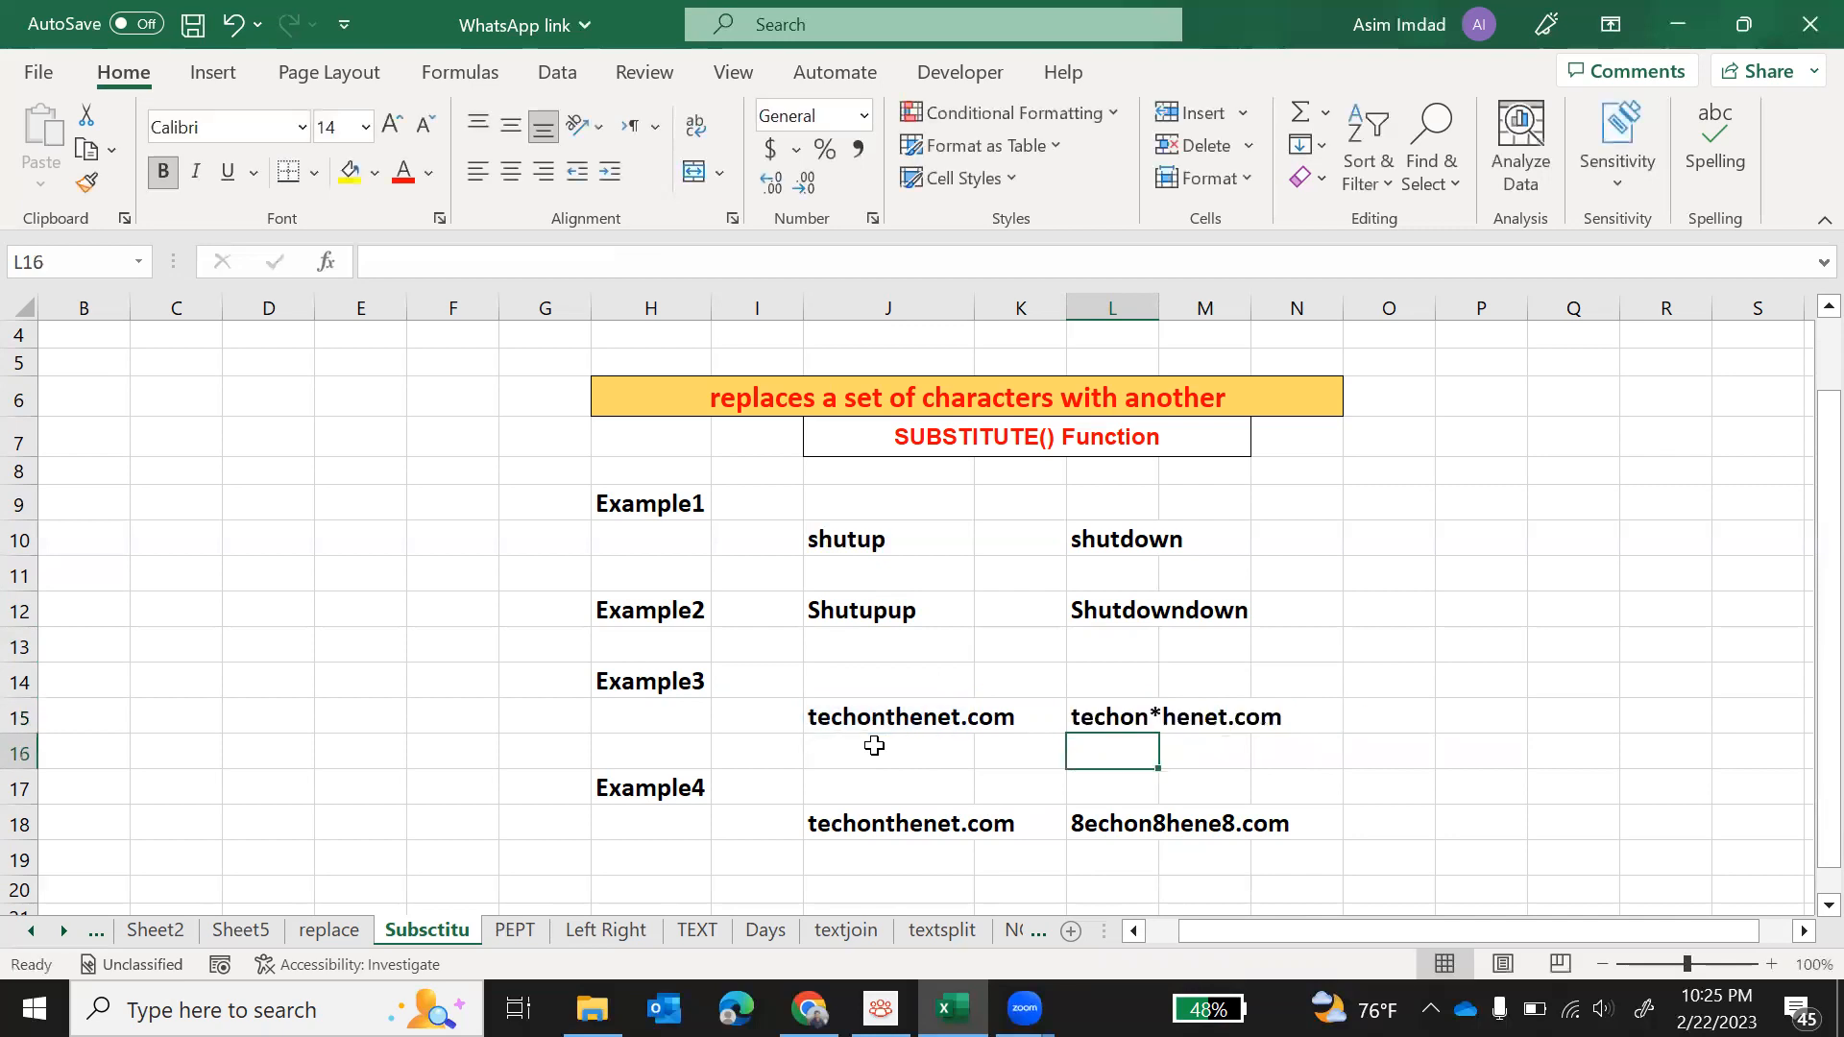
Step: Set the instance number in the L15 SUBSTITUTE formula to 3 so only the third "t" is replaced
left_click(1119, 718)
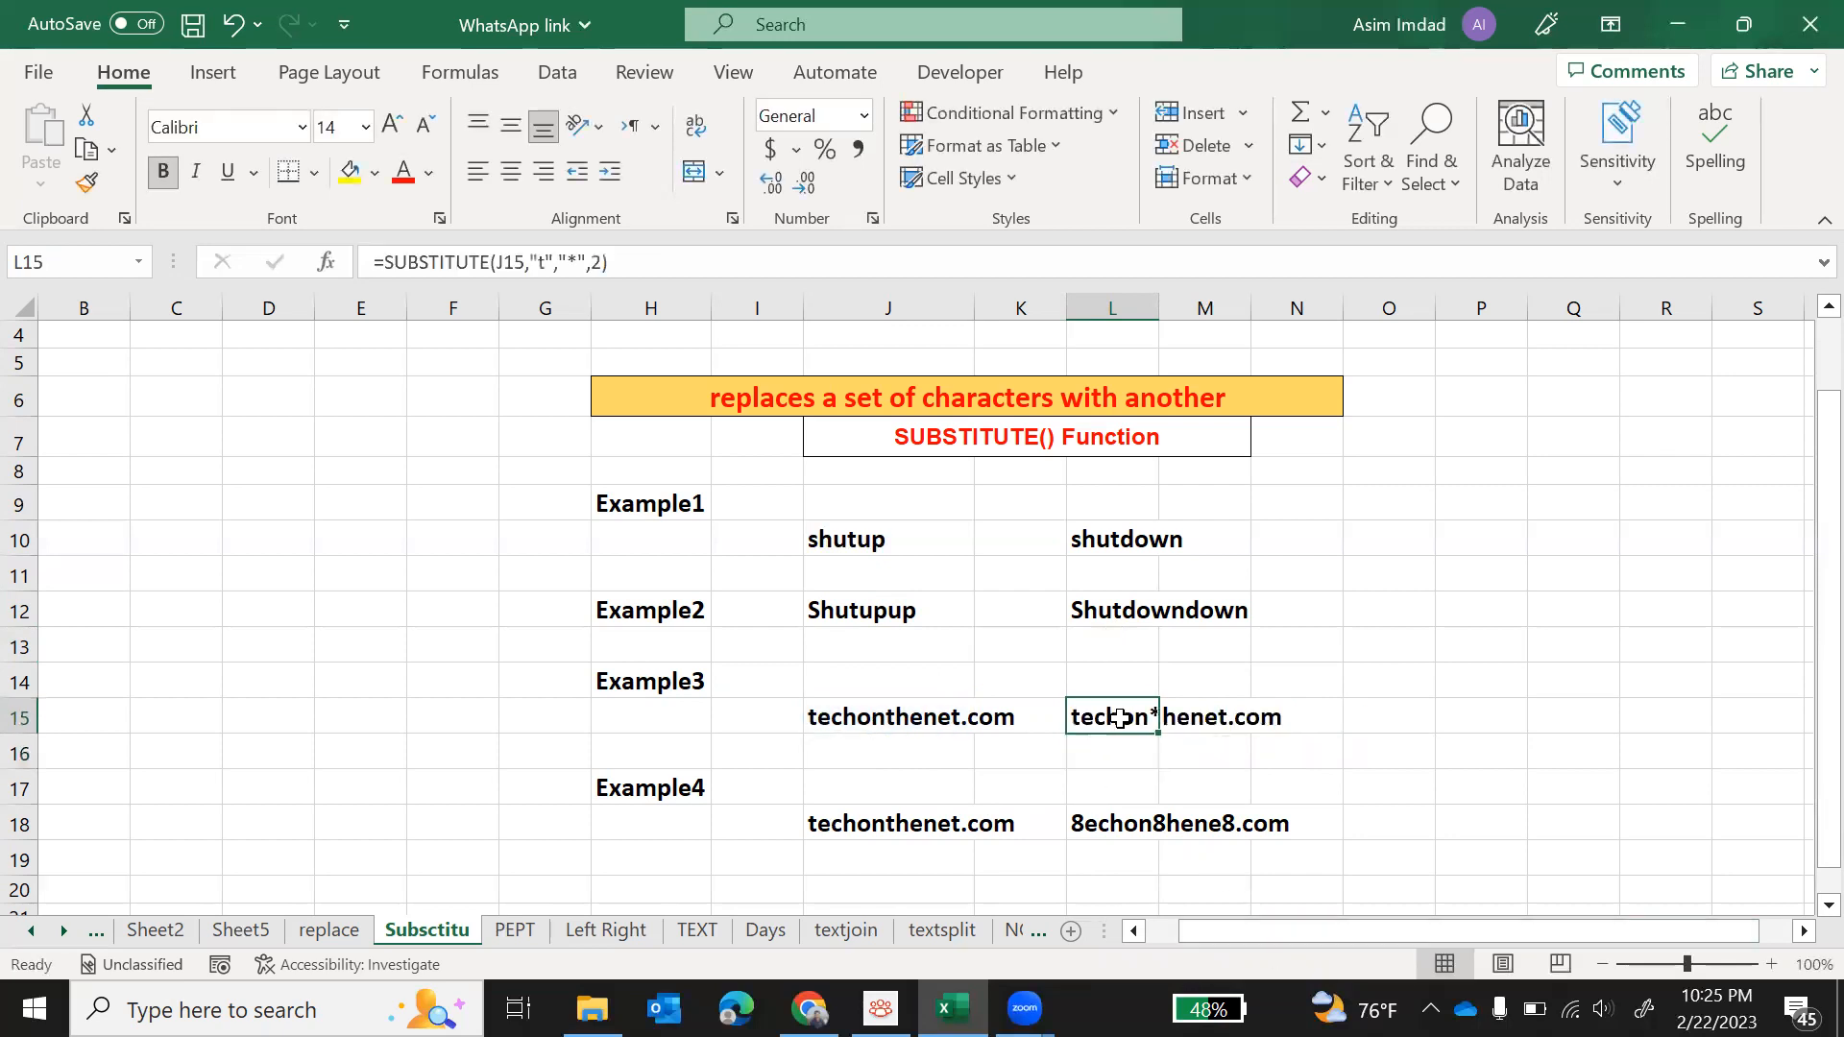
left_click(606, 260)
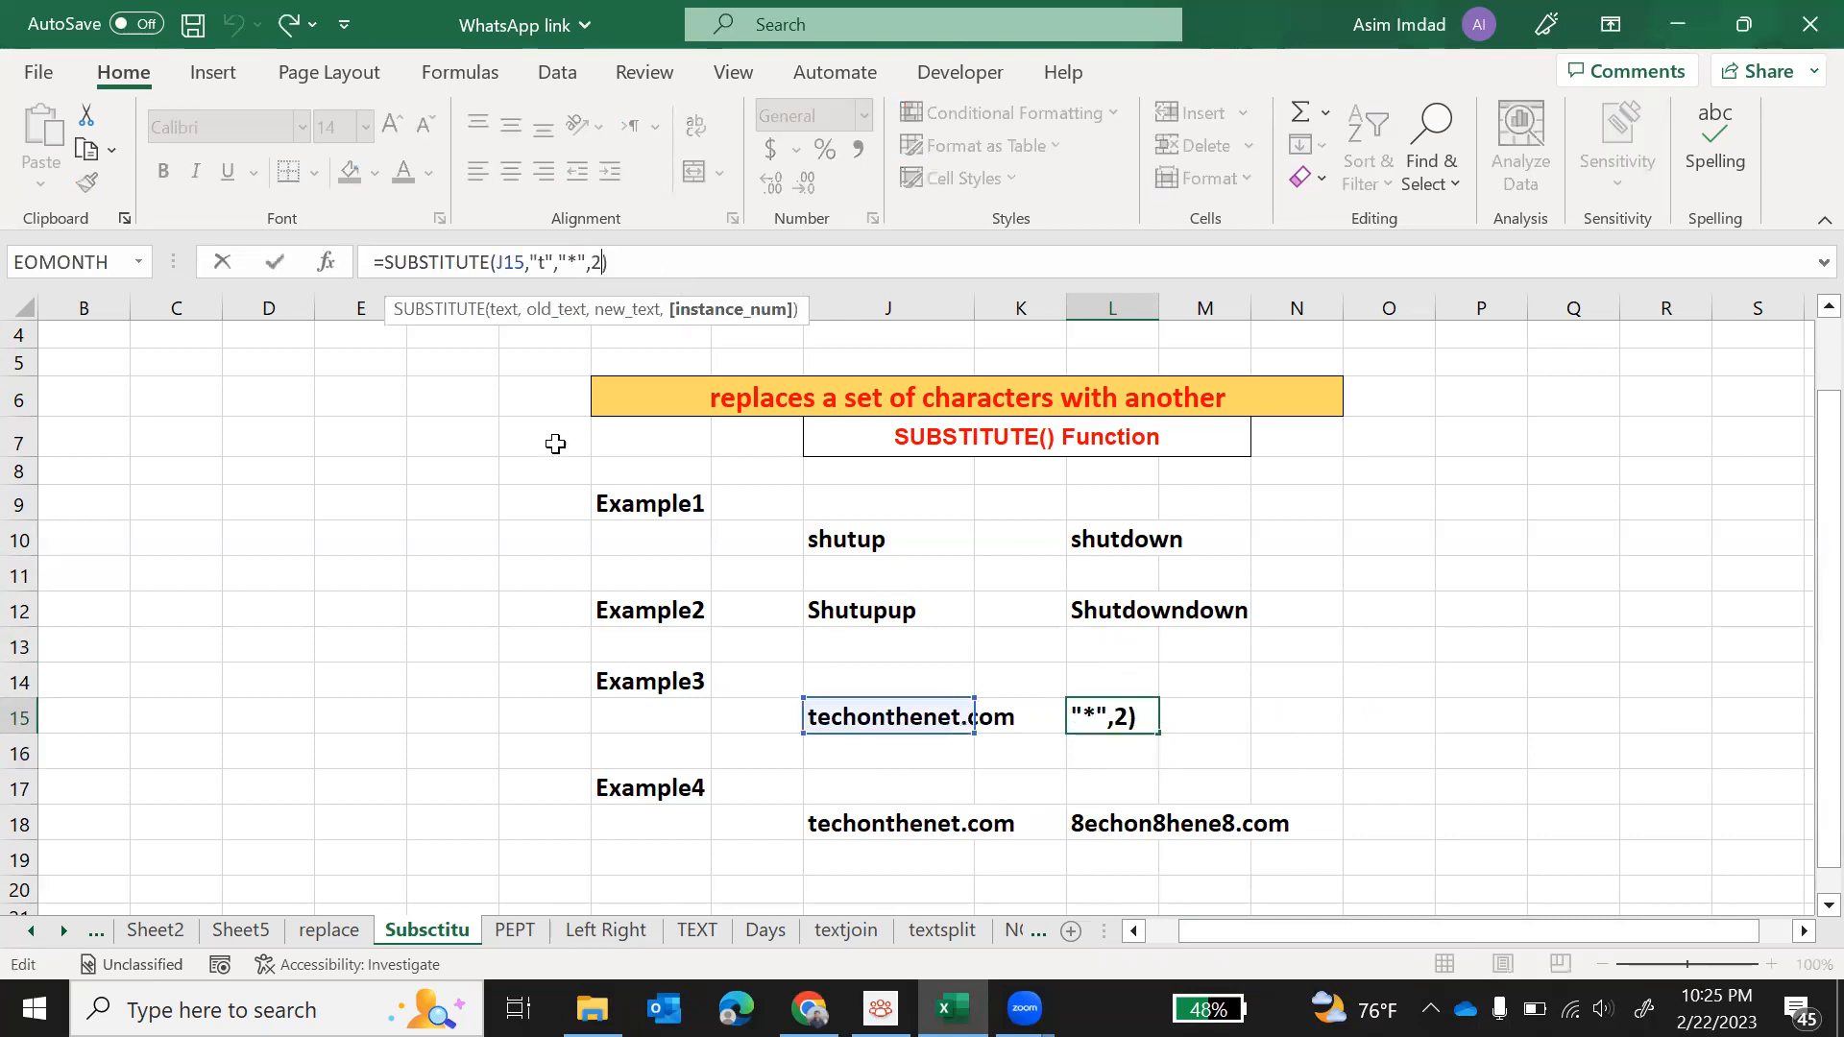
key("BackSpace")
type("3")
key("Return")
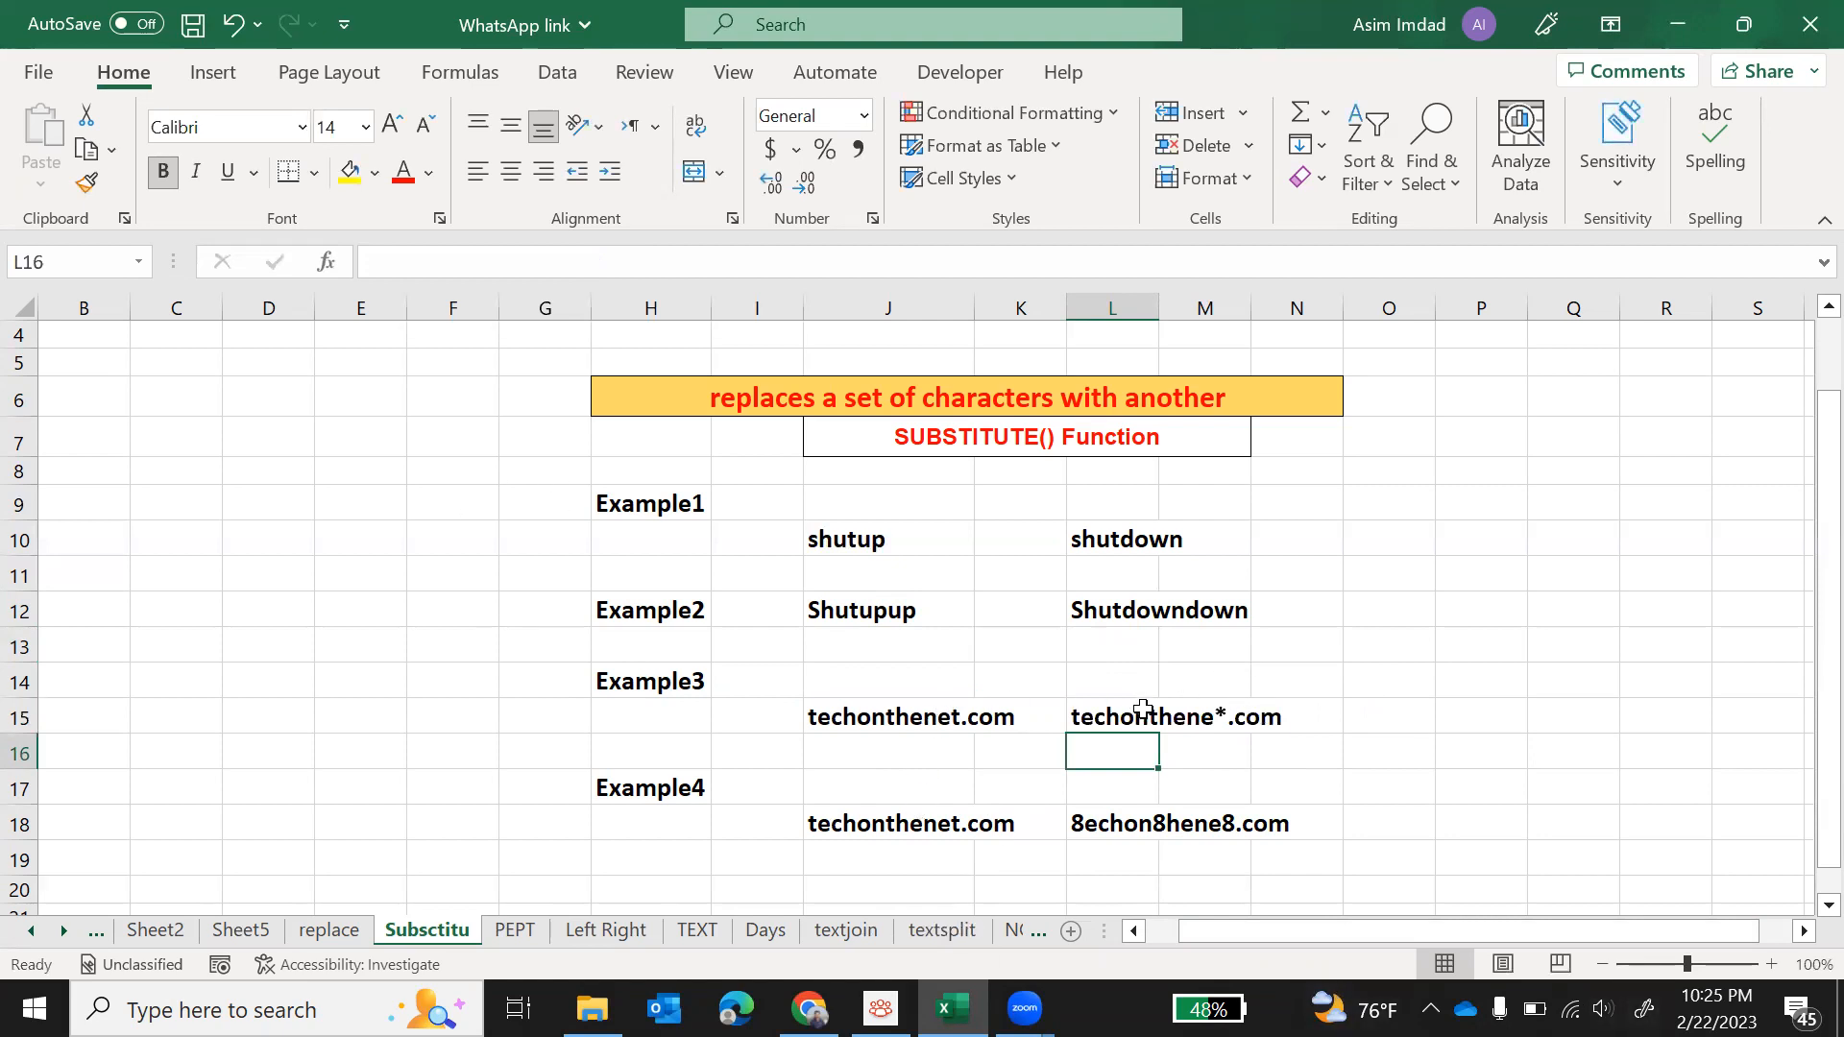
Step: Clear the Example4 result in L18 and enter the formula =SUBSTITUTE(J18,"t","$") without an instance number
left_click(1120, 828)
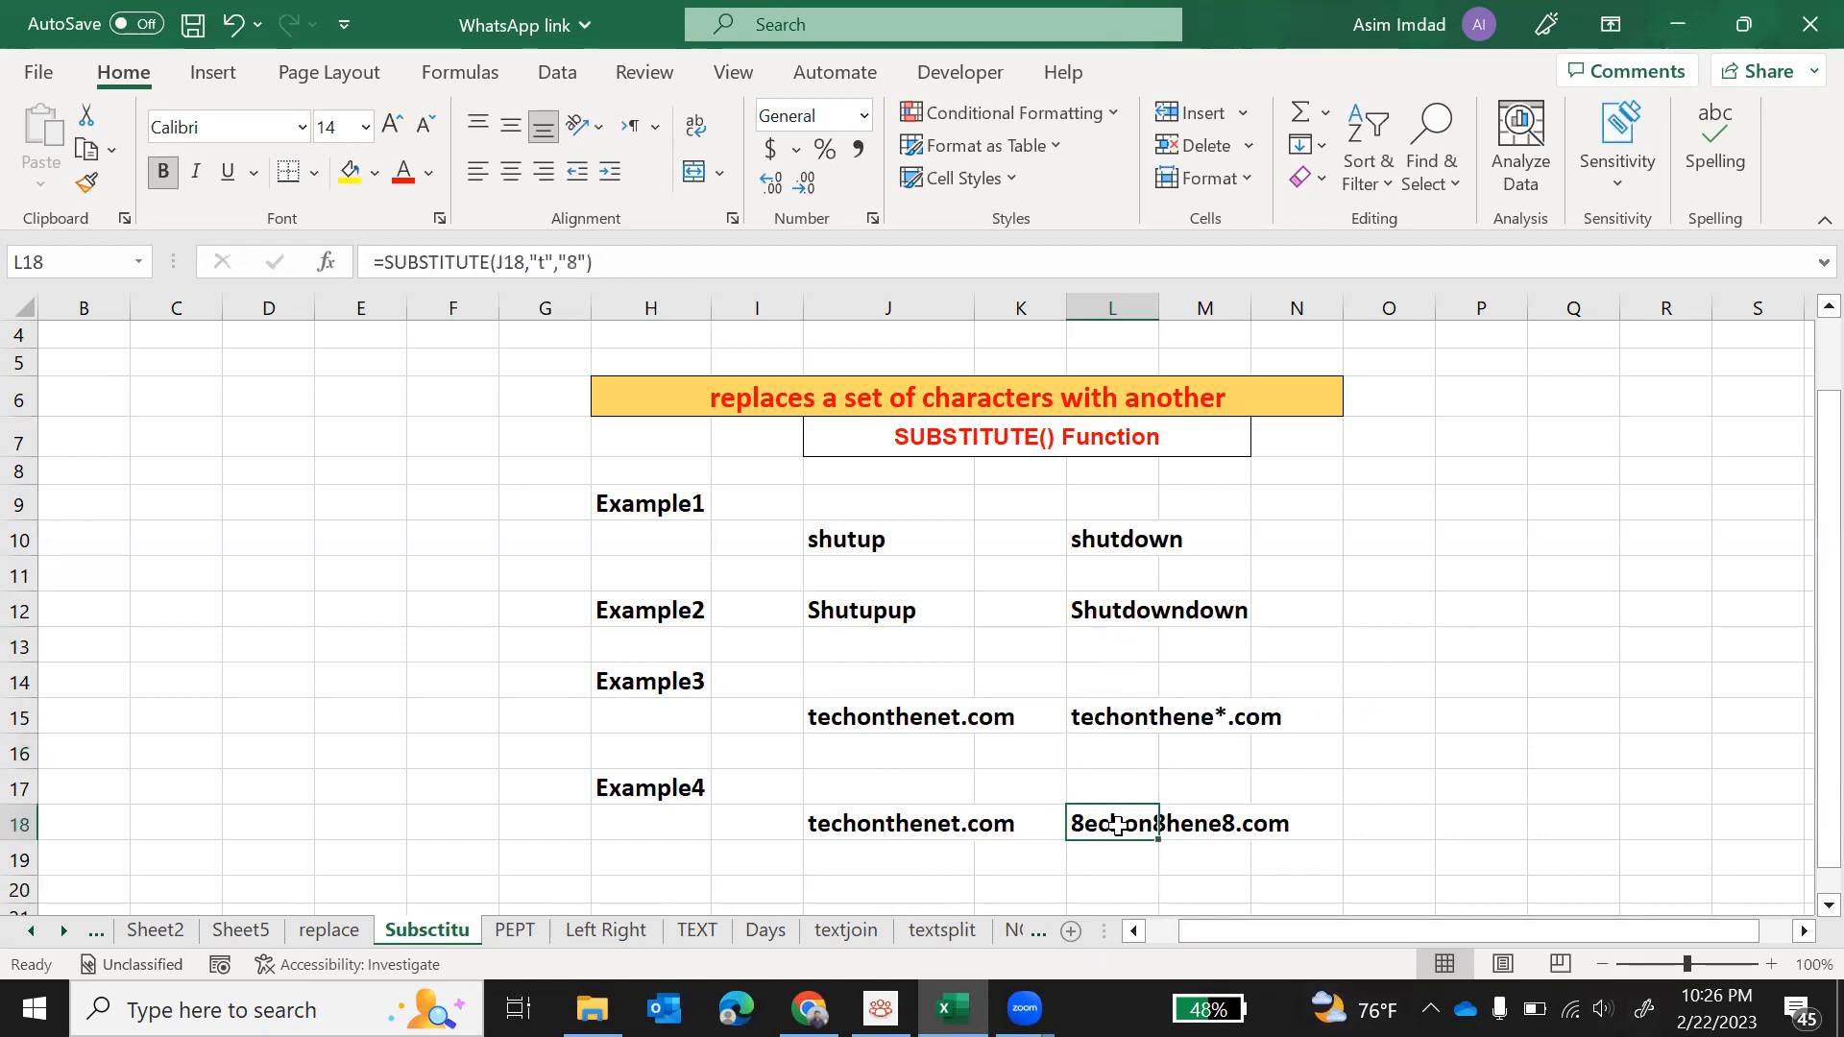
key("Delete")
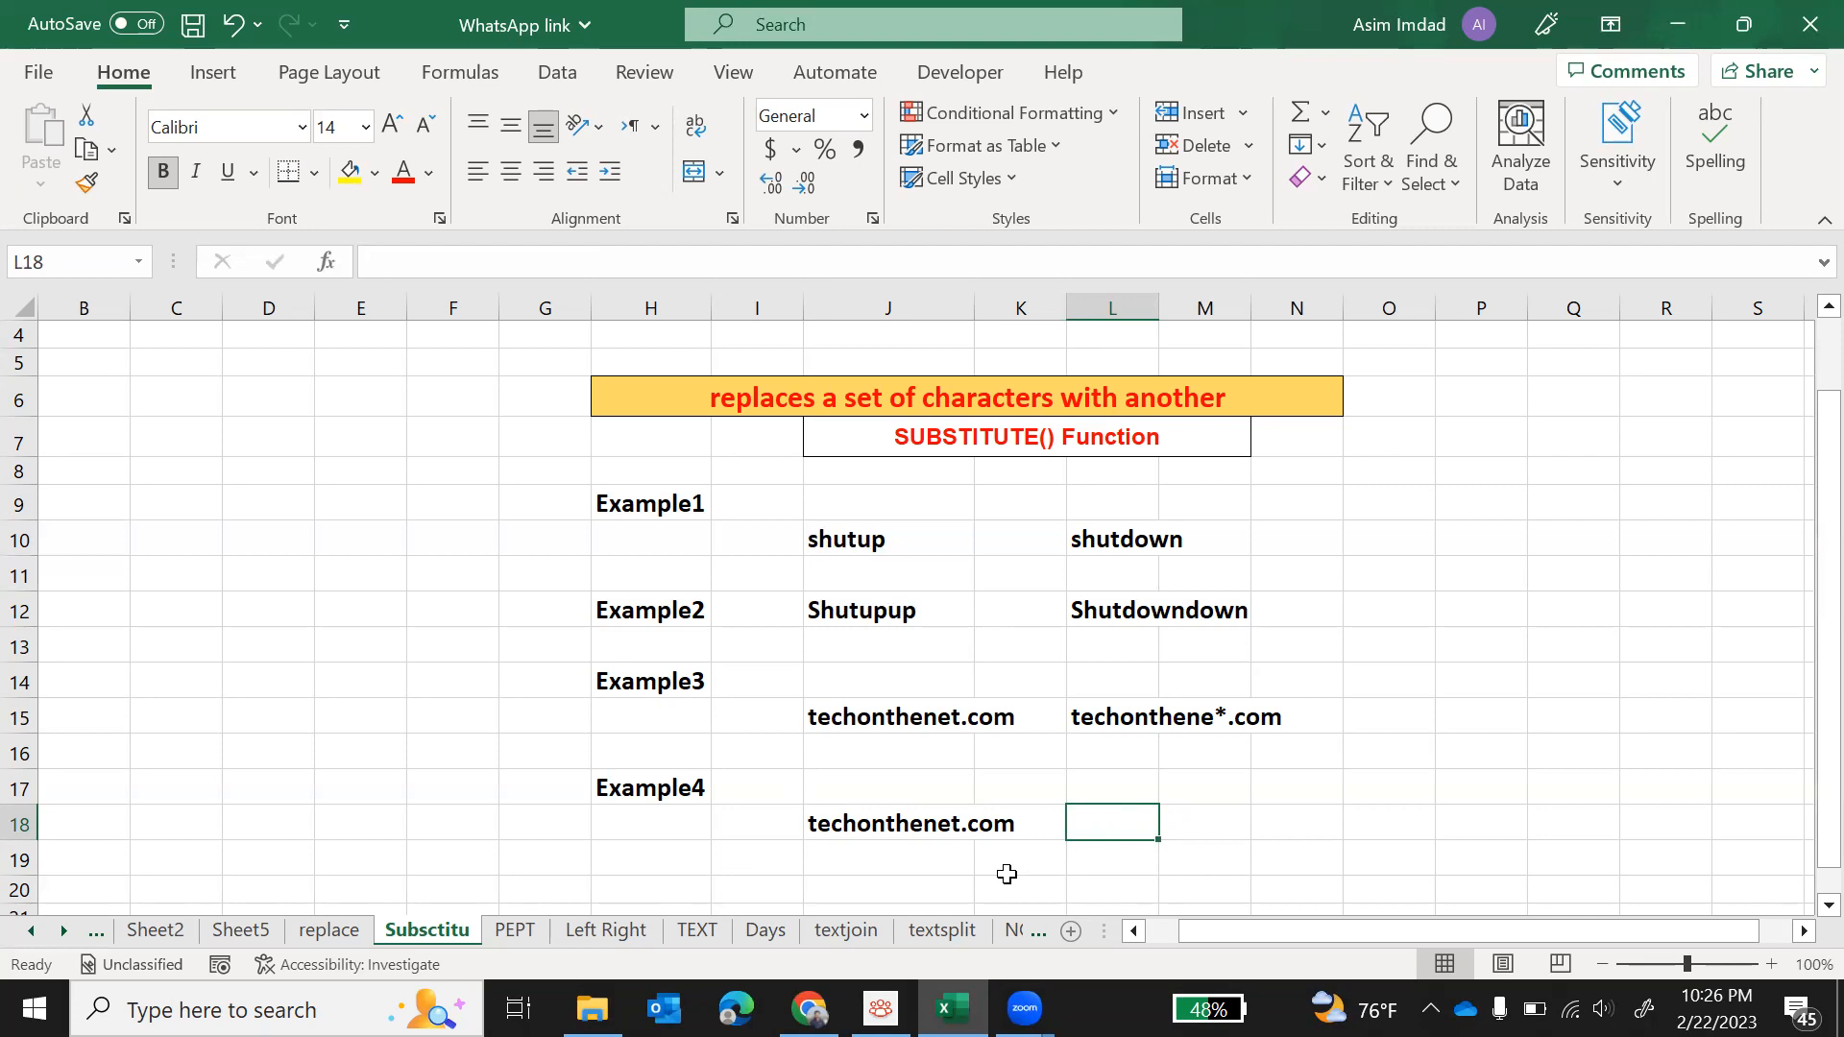
type("=")
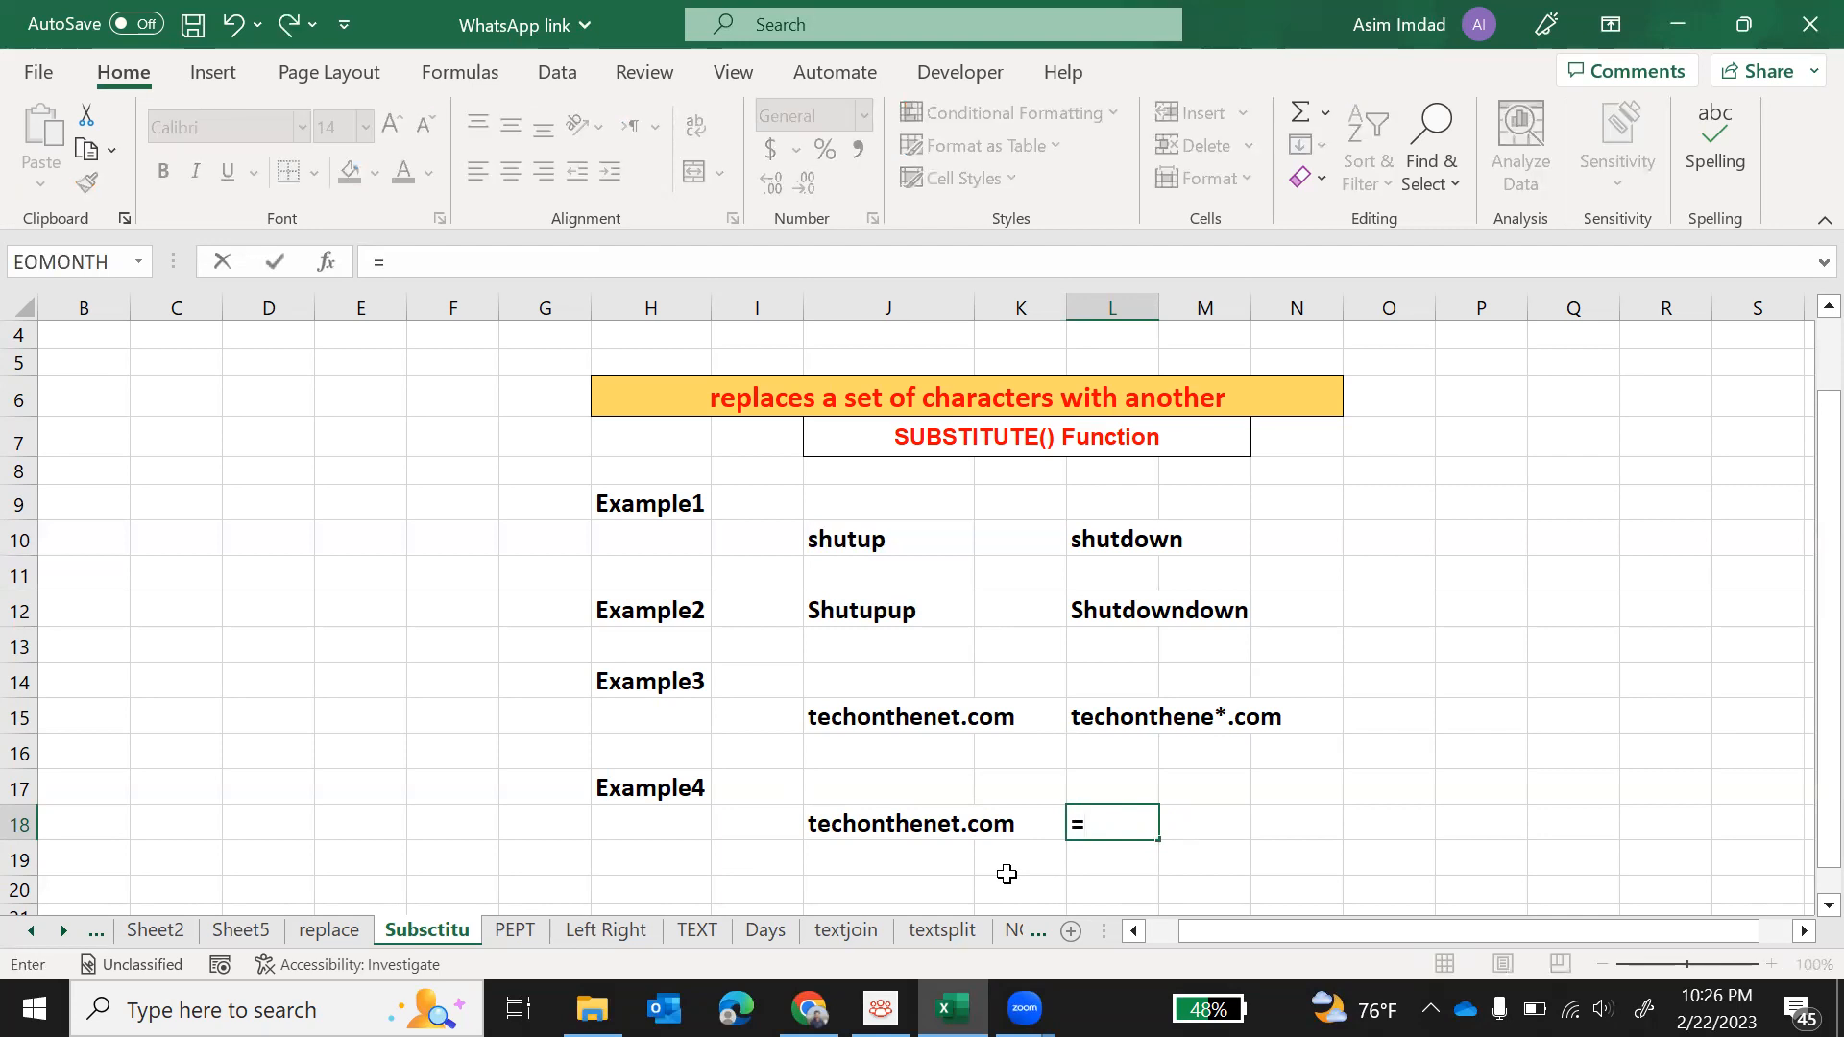
type("su")
key("Tab")
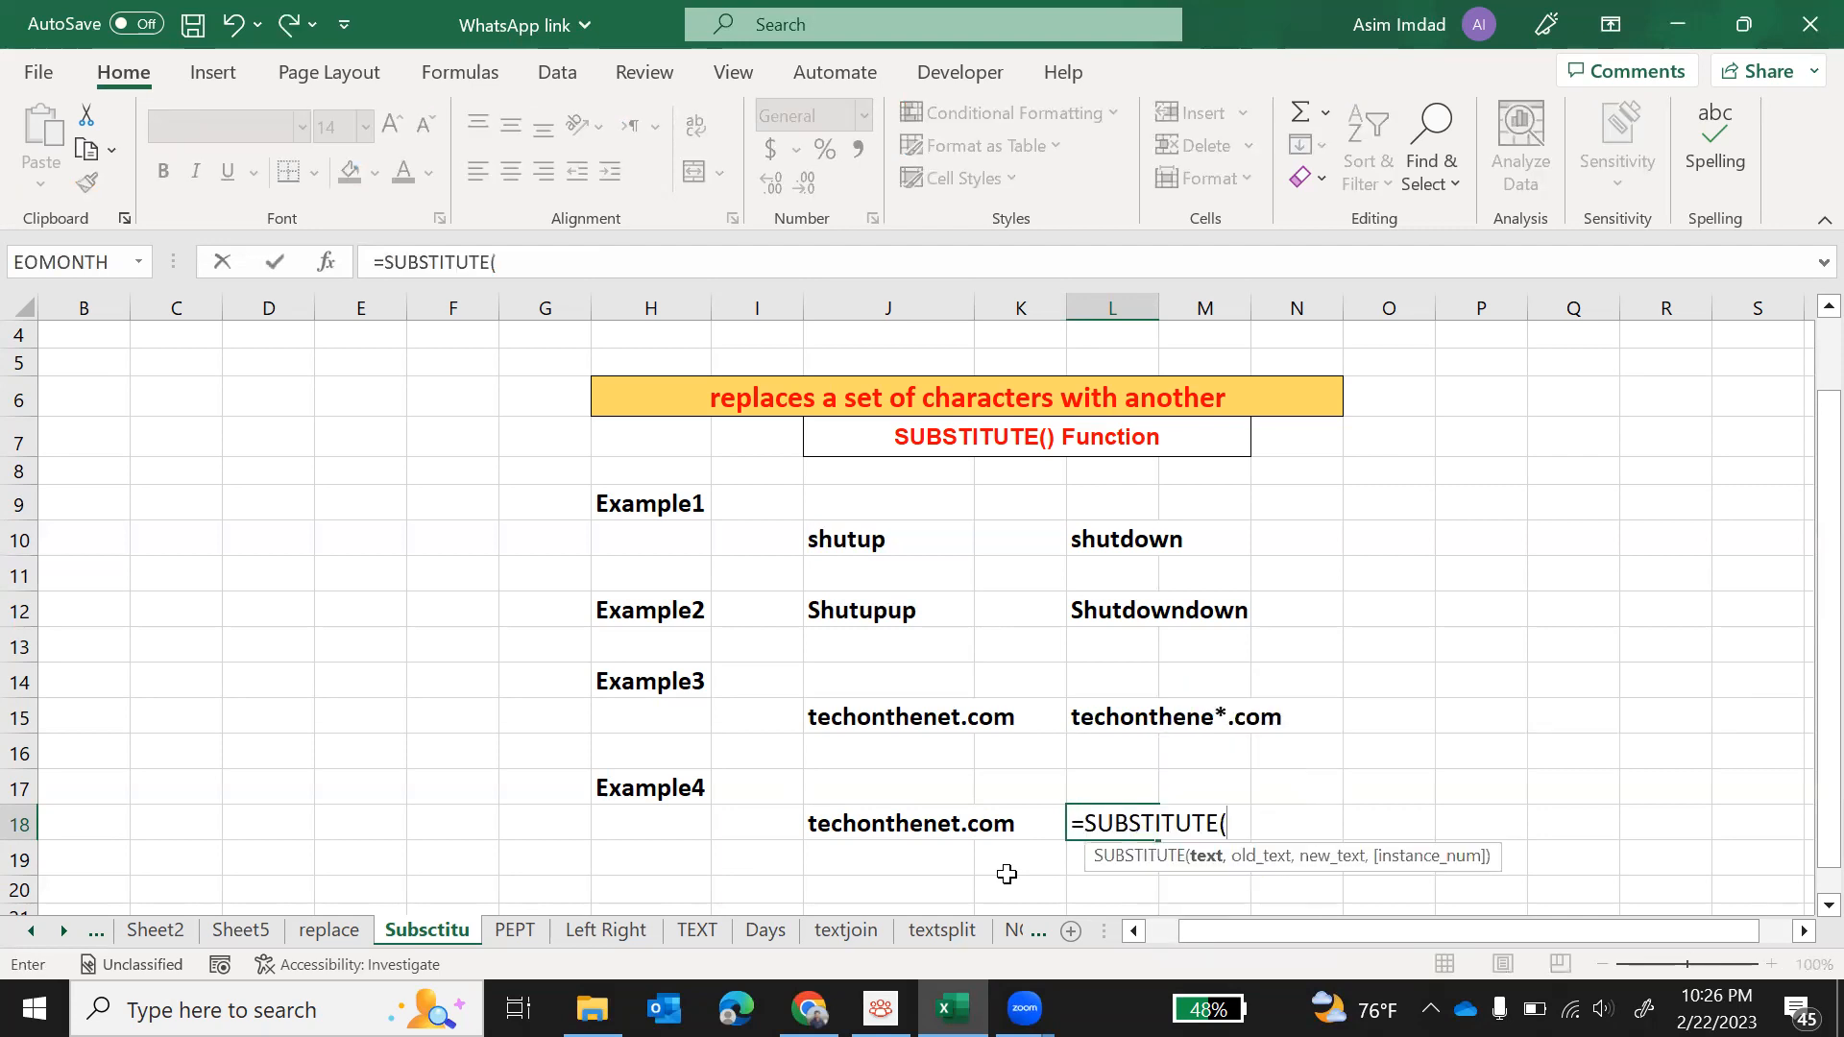
left_click(907, 826)
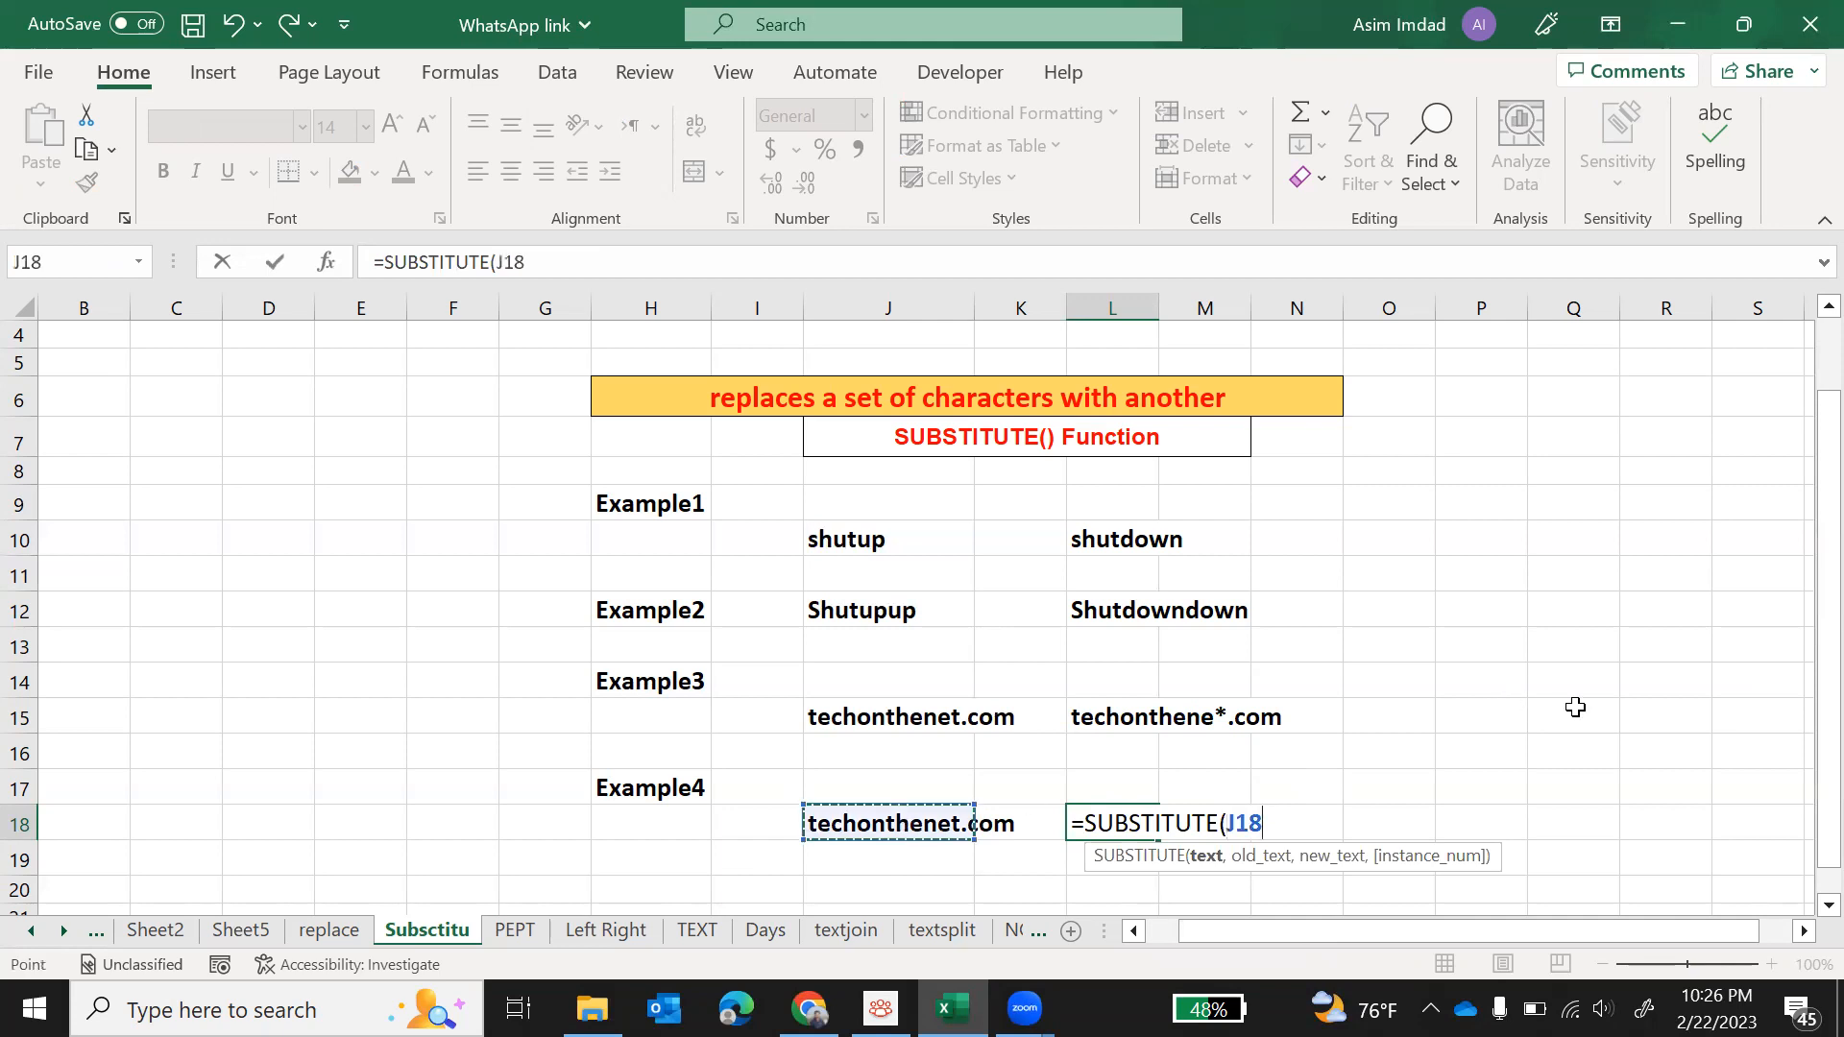
type(",\"")
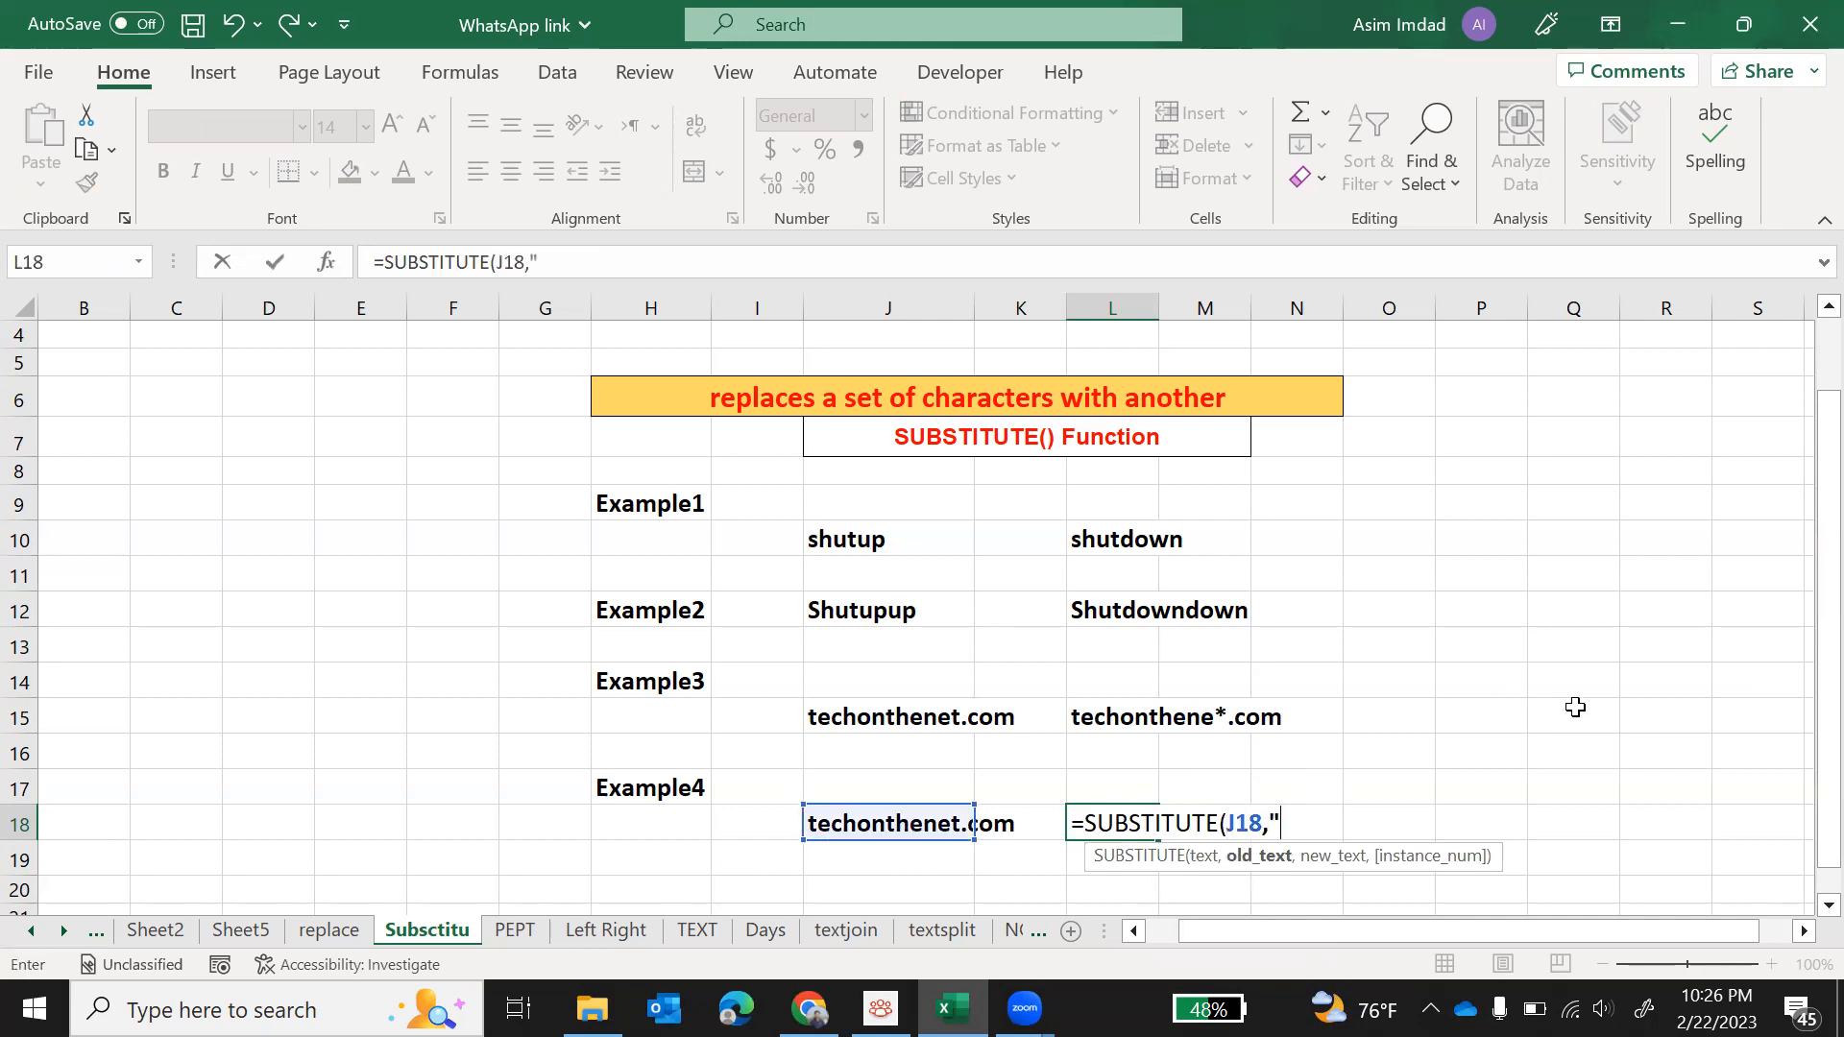
type("t\",\"")
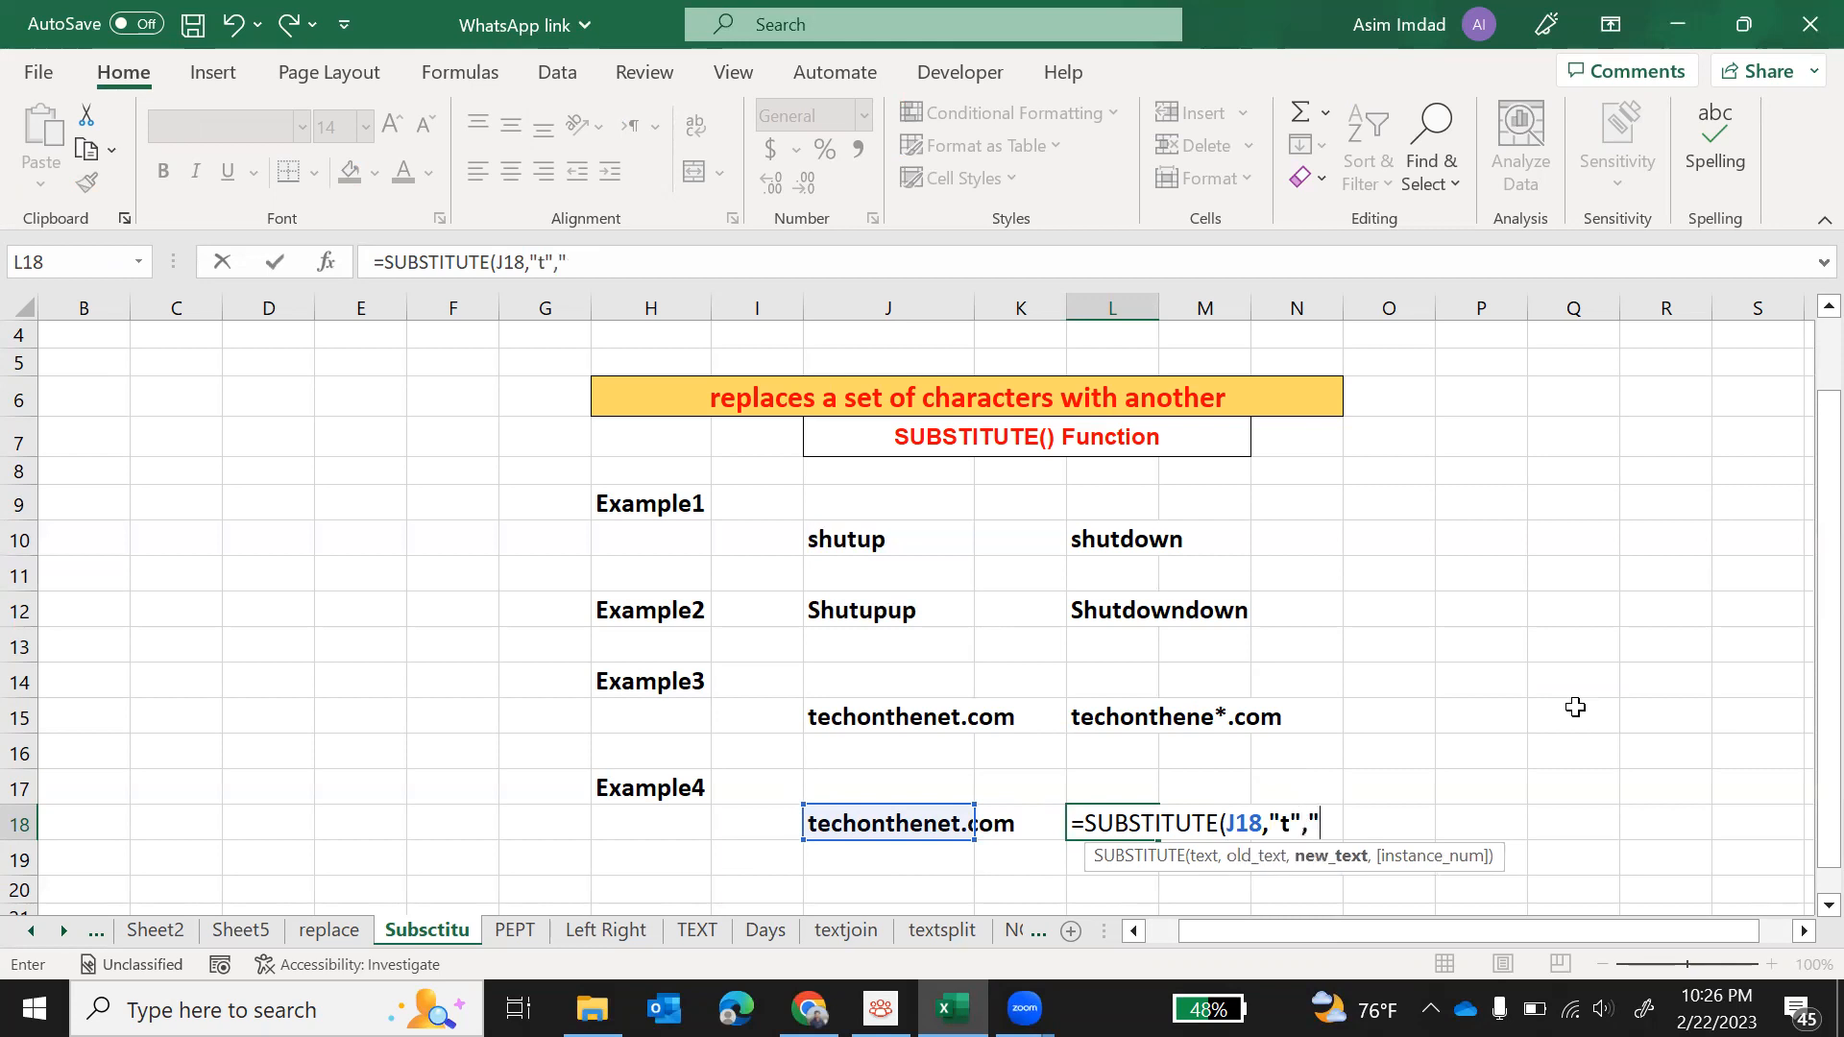
type("$\")")
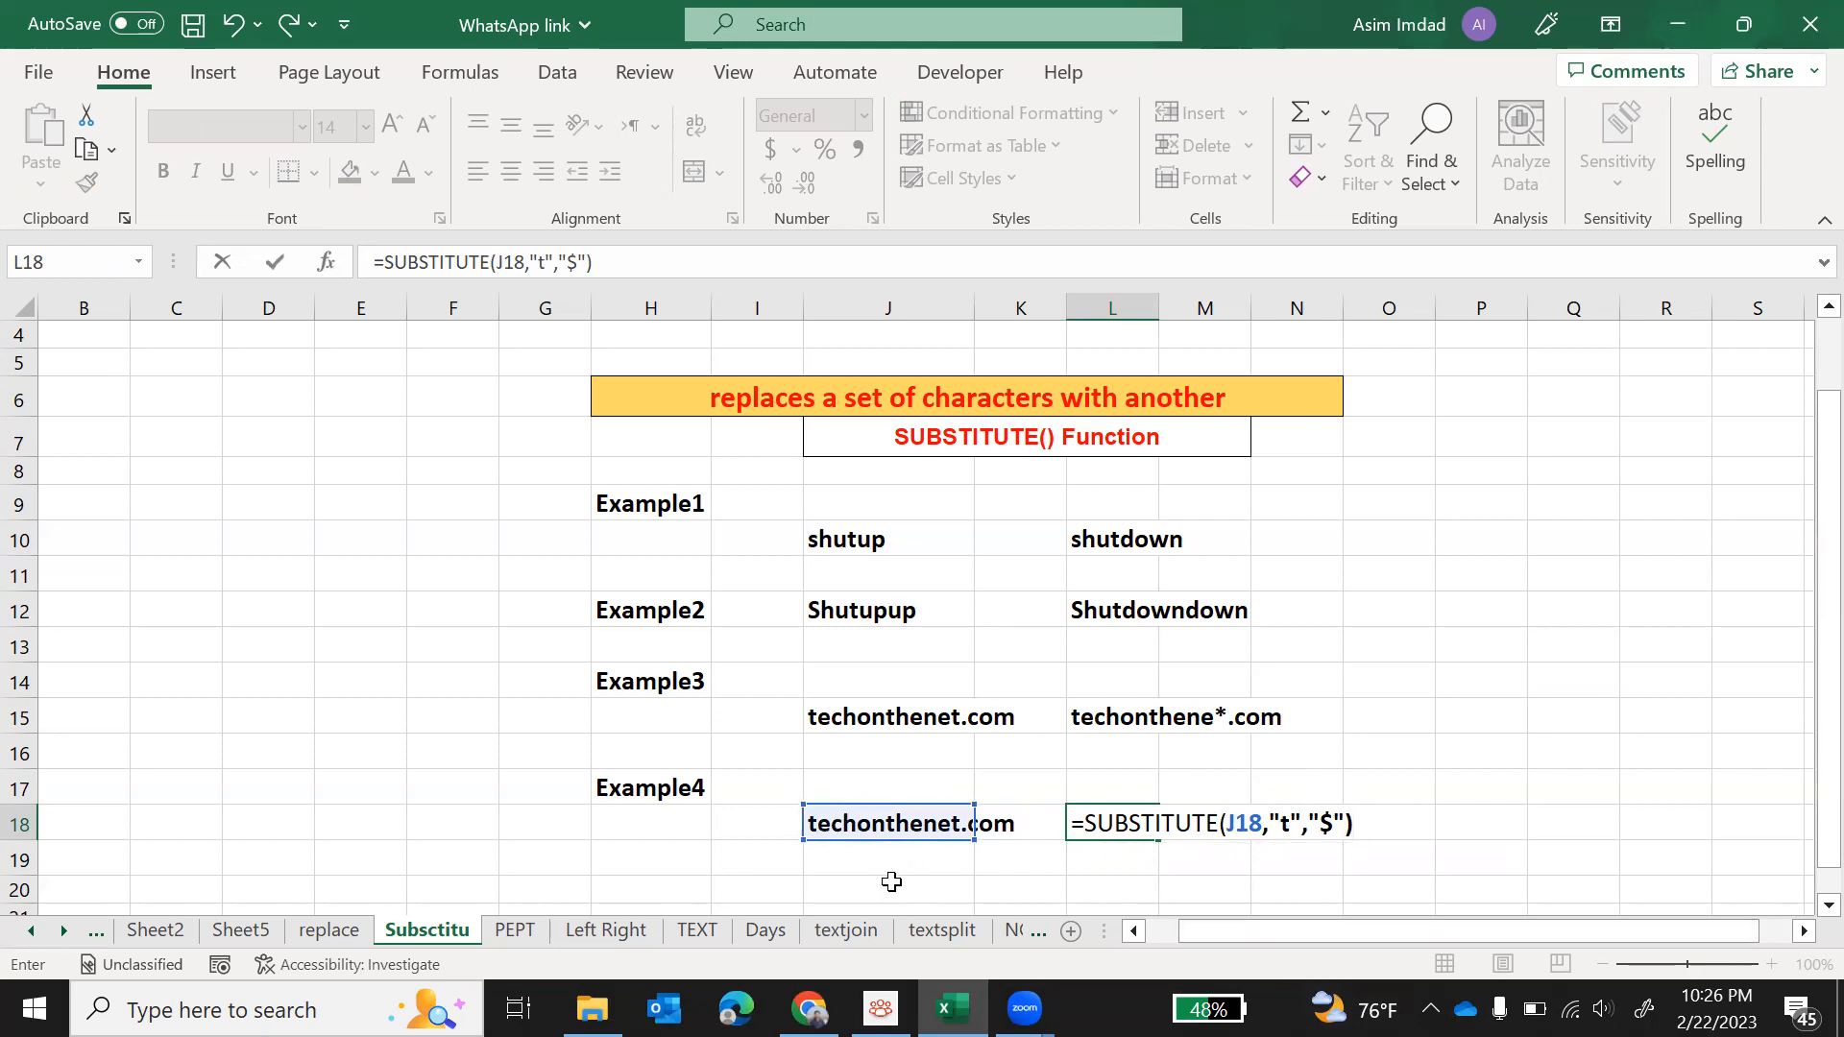
key("Return")
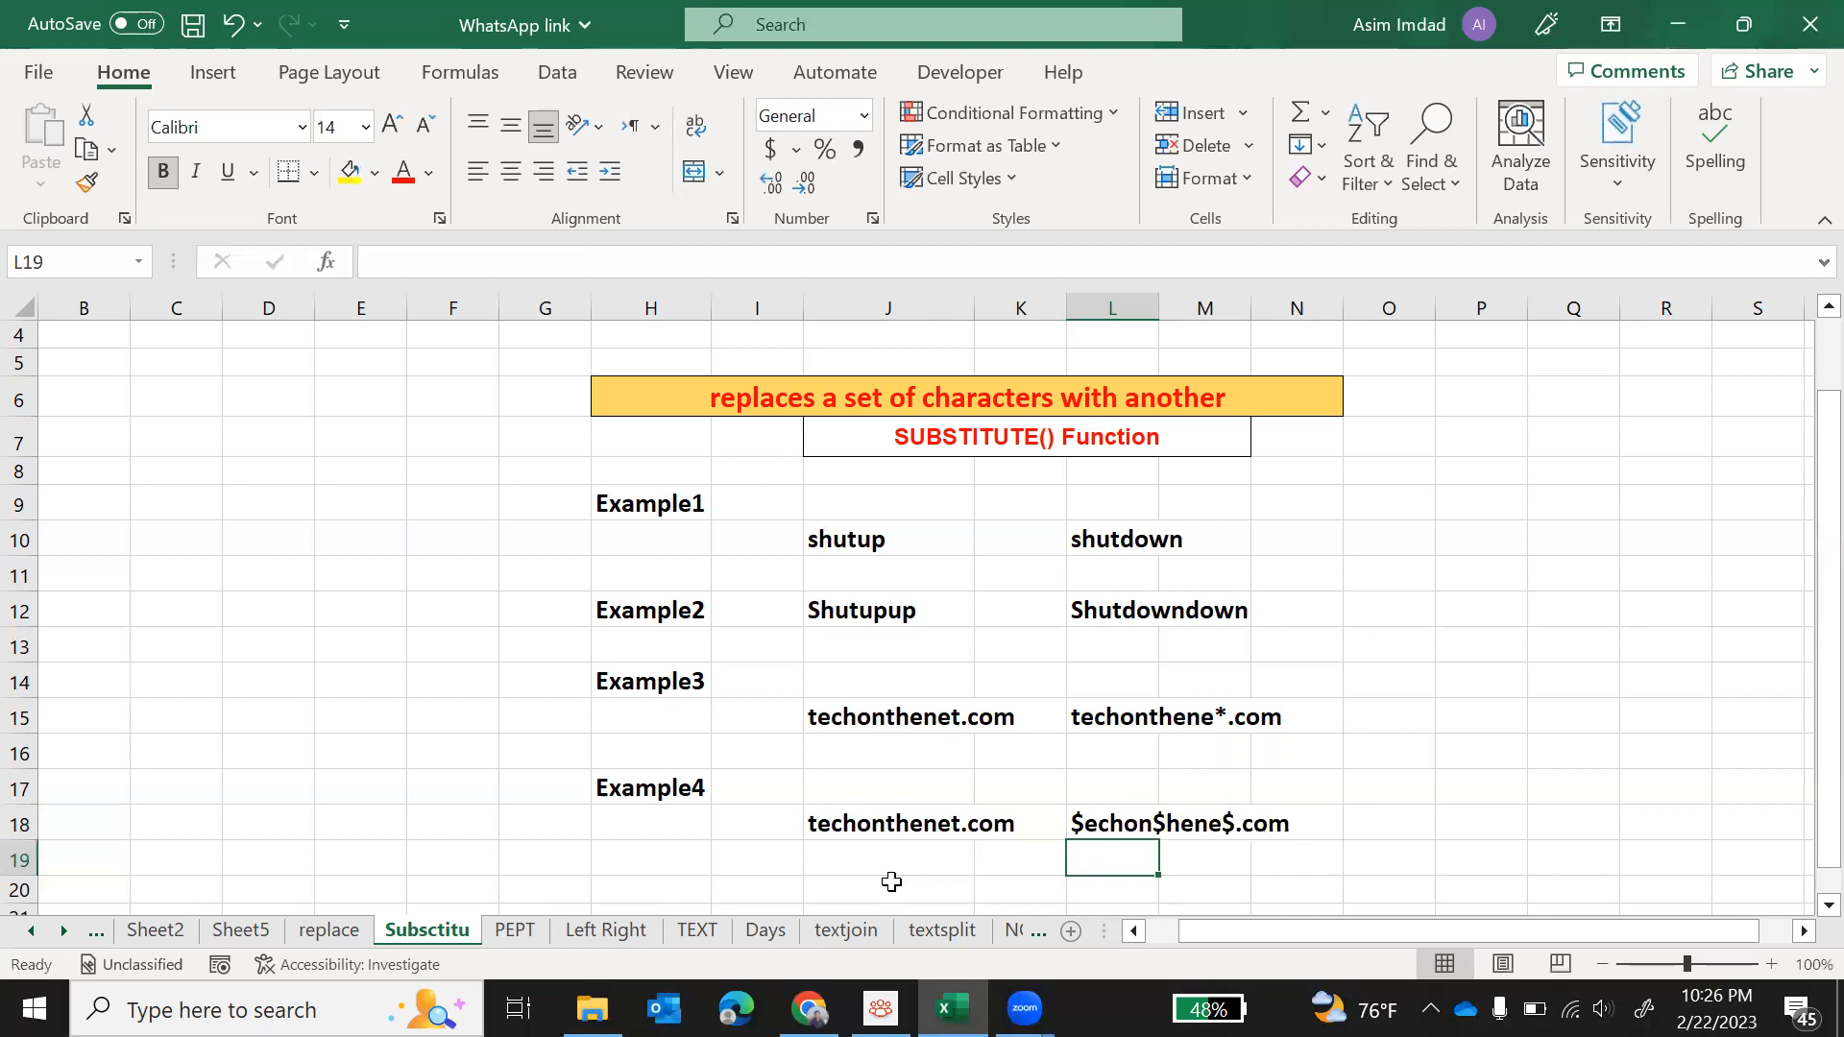